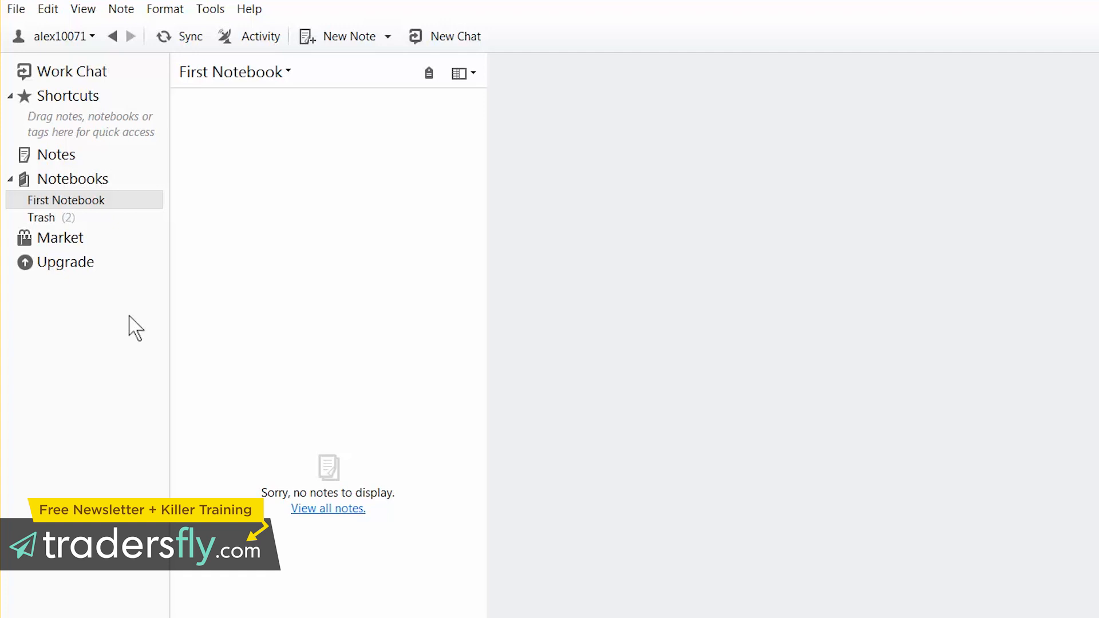
left_click(76, 200)
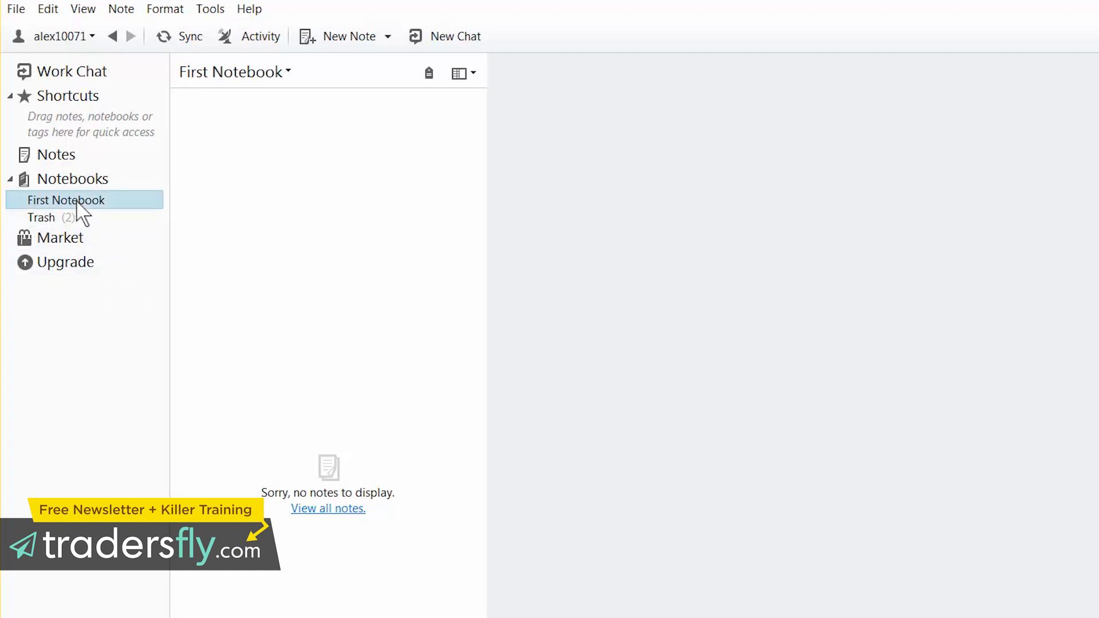
right_click(76, 201)
left_click(126, 282)
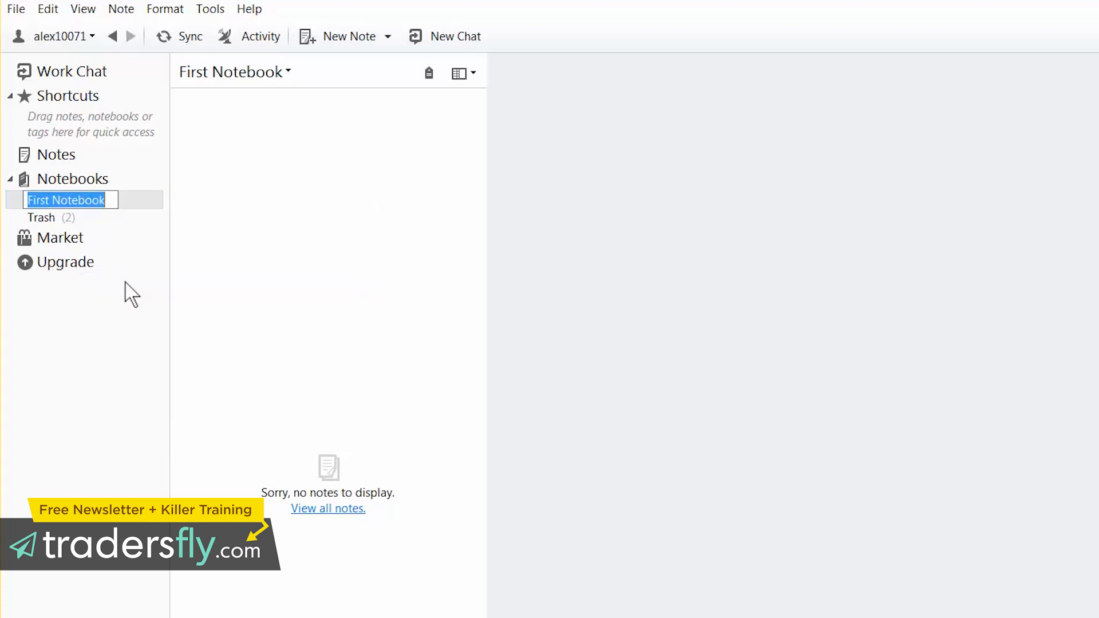
type("@inbox")
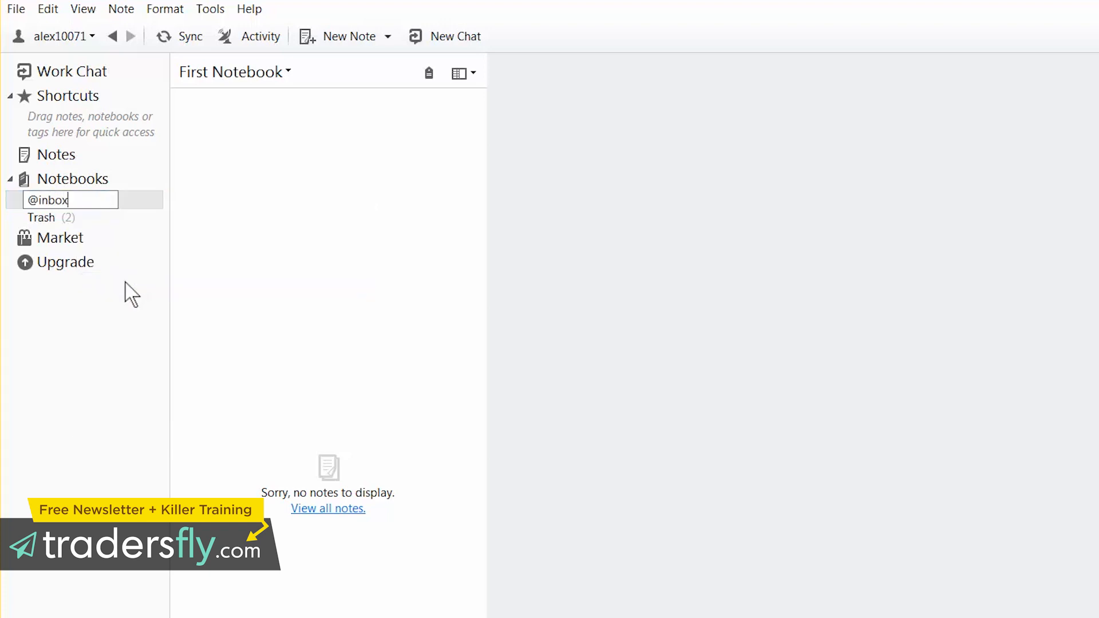
key("Return")
Create a new notebook named "2015 Trades".
right_click(73, 179)
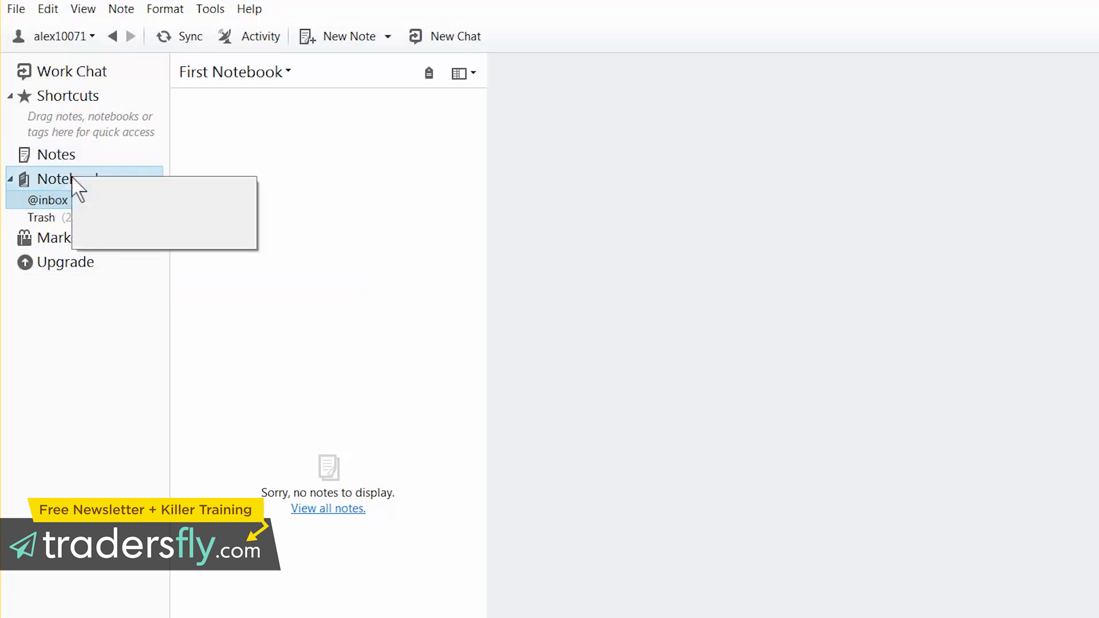
left_click(89, 188)
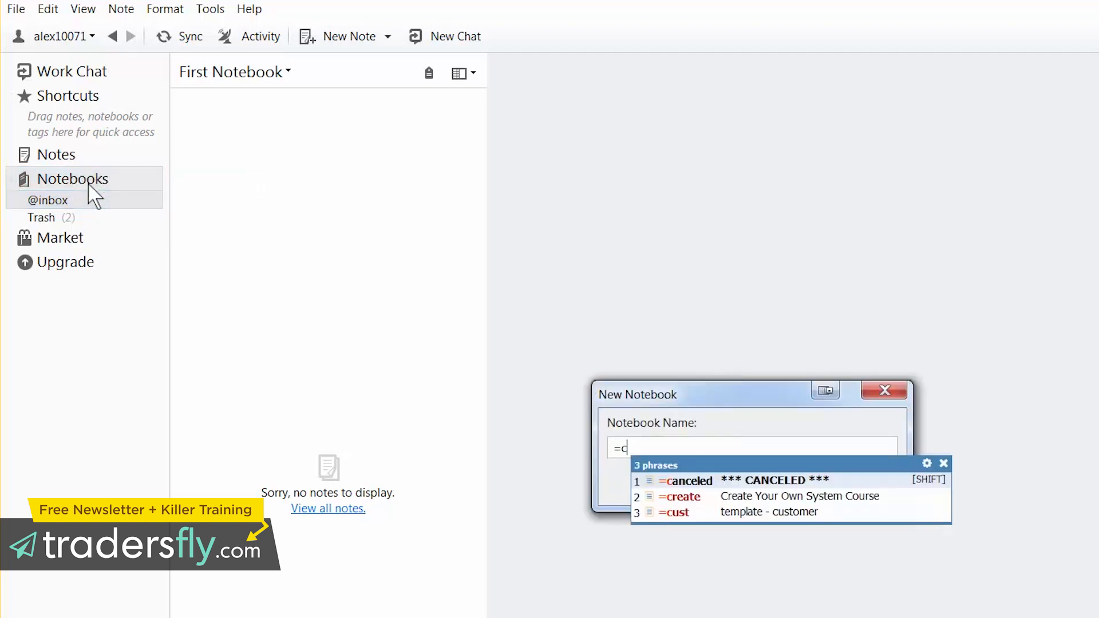
type("200")
type("15")
type(" Trades")
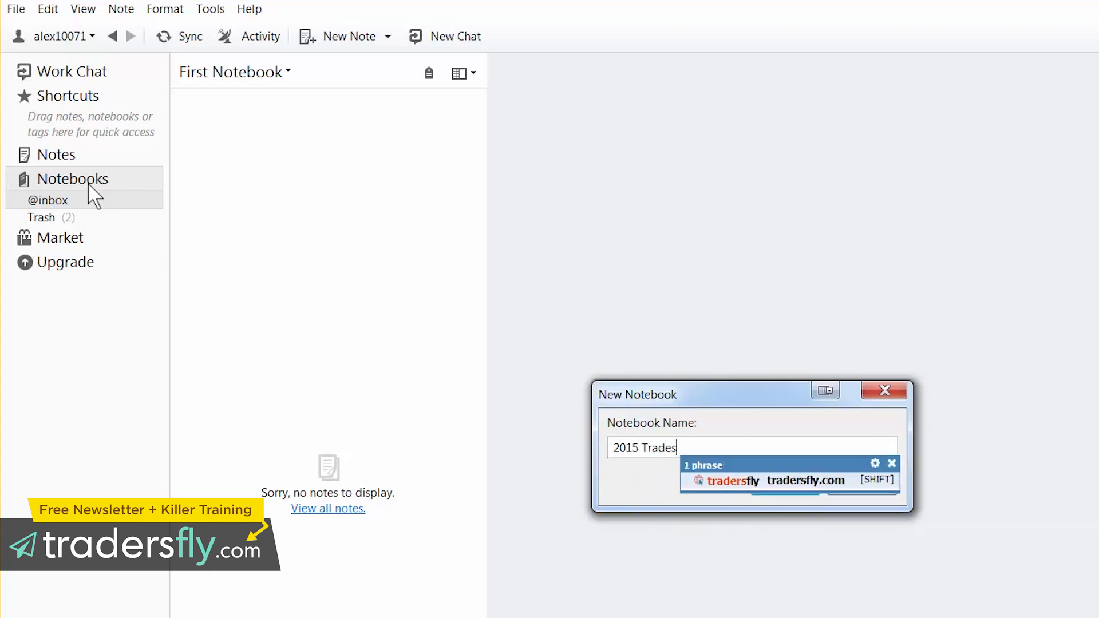
key("Return")
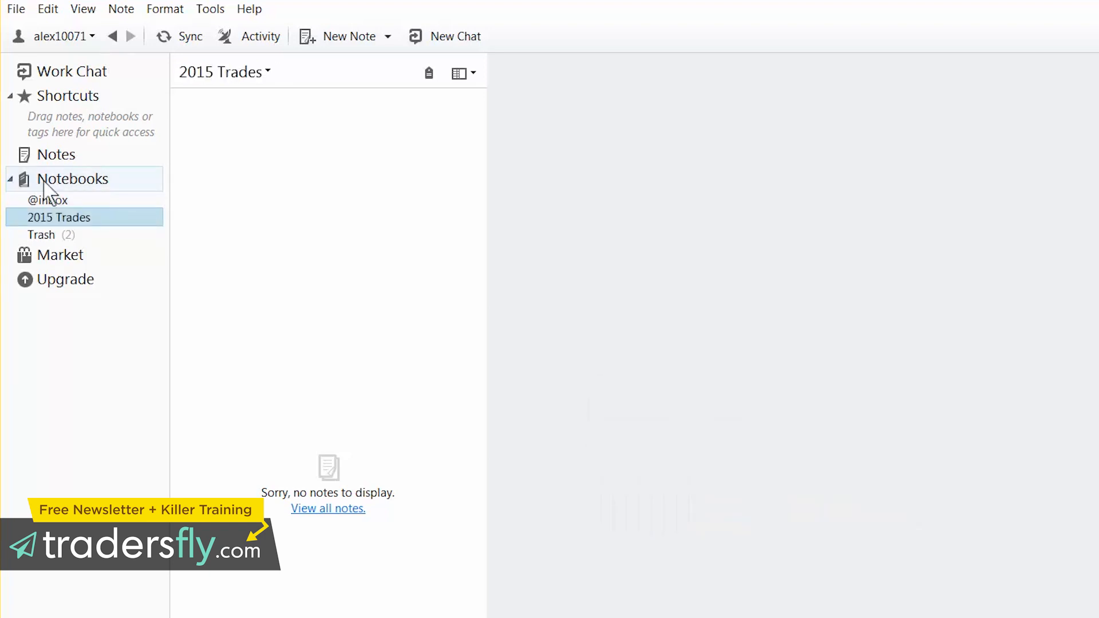
Create a new notebook named "2016 Trades".
right_click(64, 184)
left_click(92, 197)
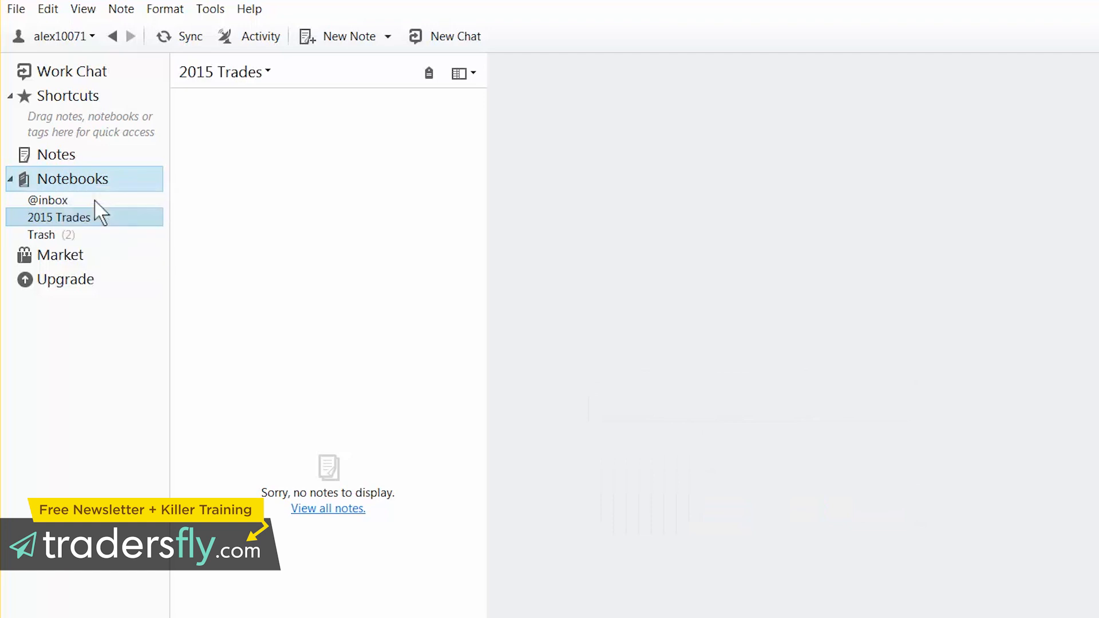
type("2015")
key("BackSpace")
type("6 Trade")
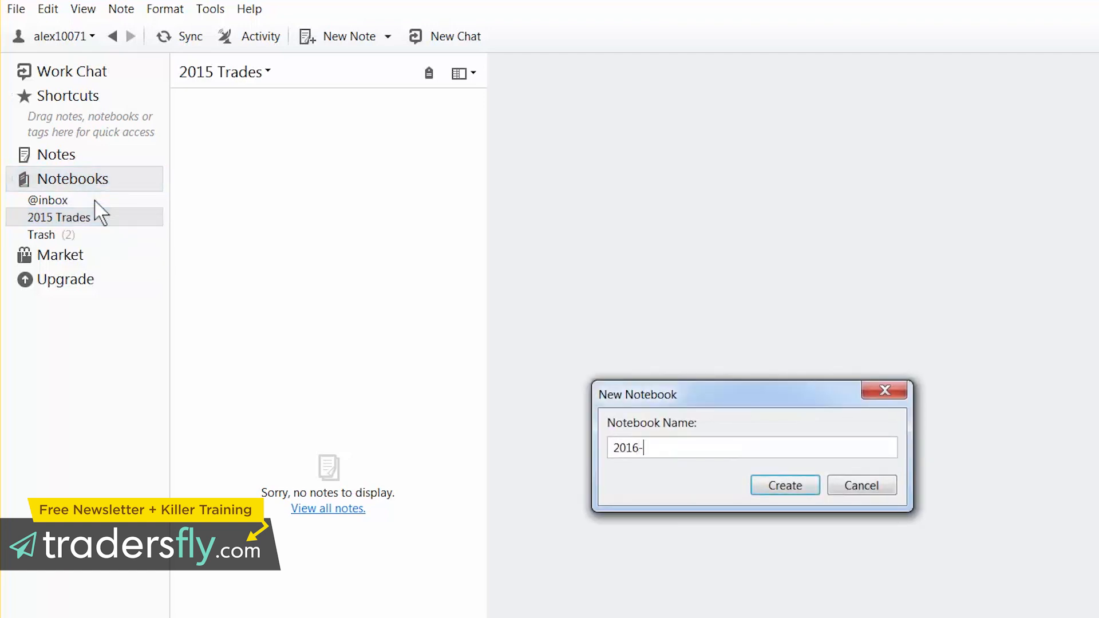
type("s")
key("Return")
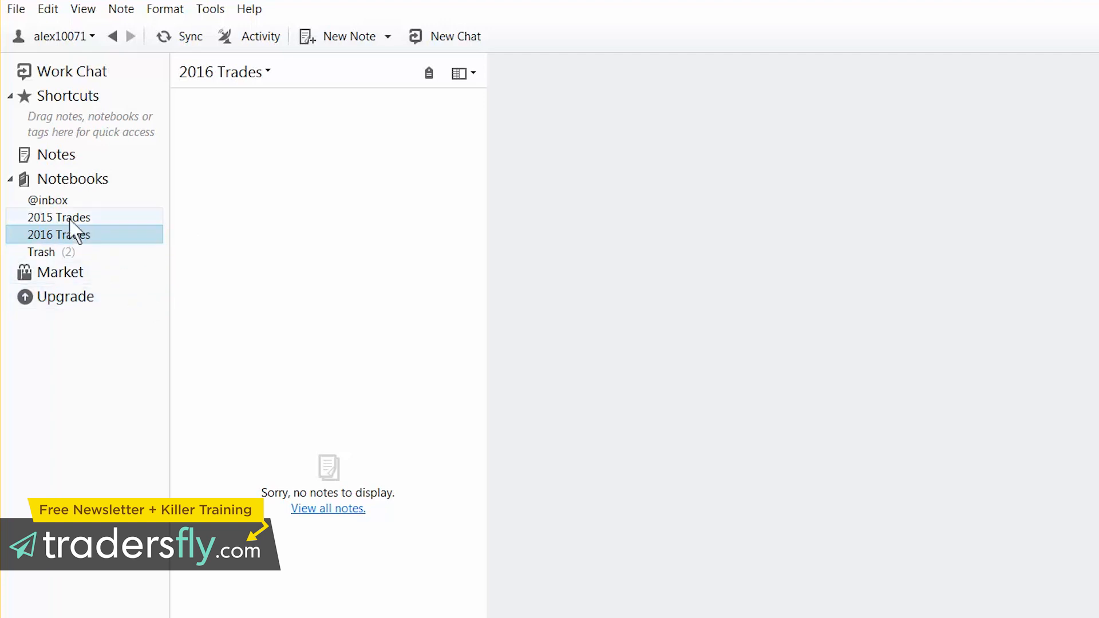
left_click(79, 194, "ctrl")
left_click_drag(78, 195, 71, 116)
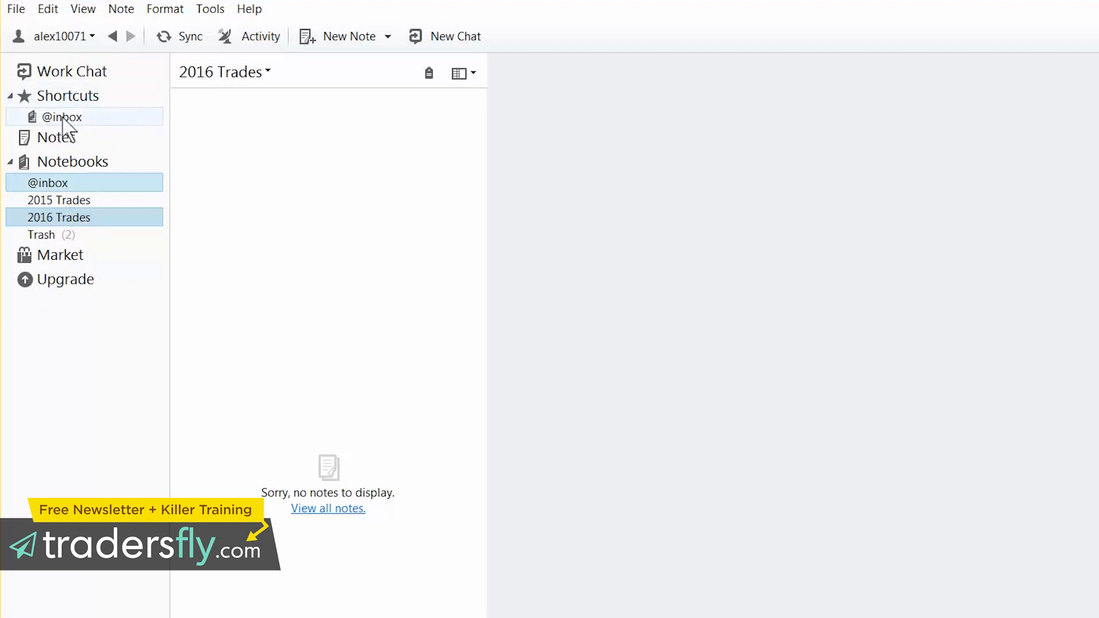
Create a new notebook named "Active Trades".
left_click(56, 166)
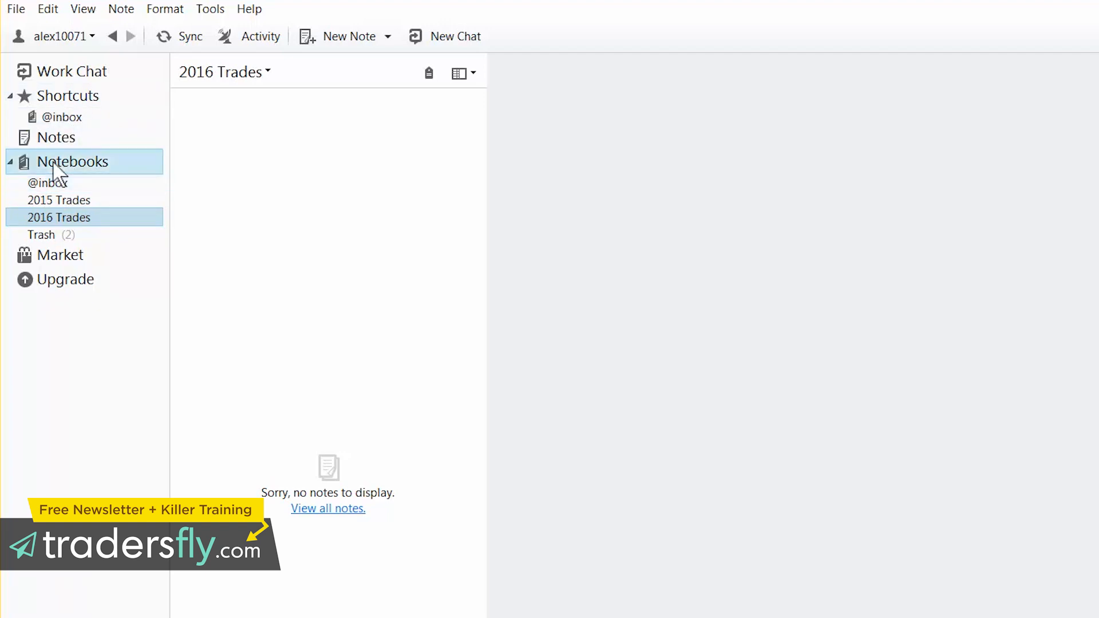
right_click(57, 165)
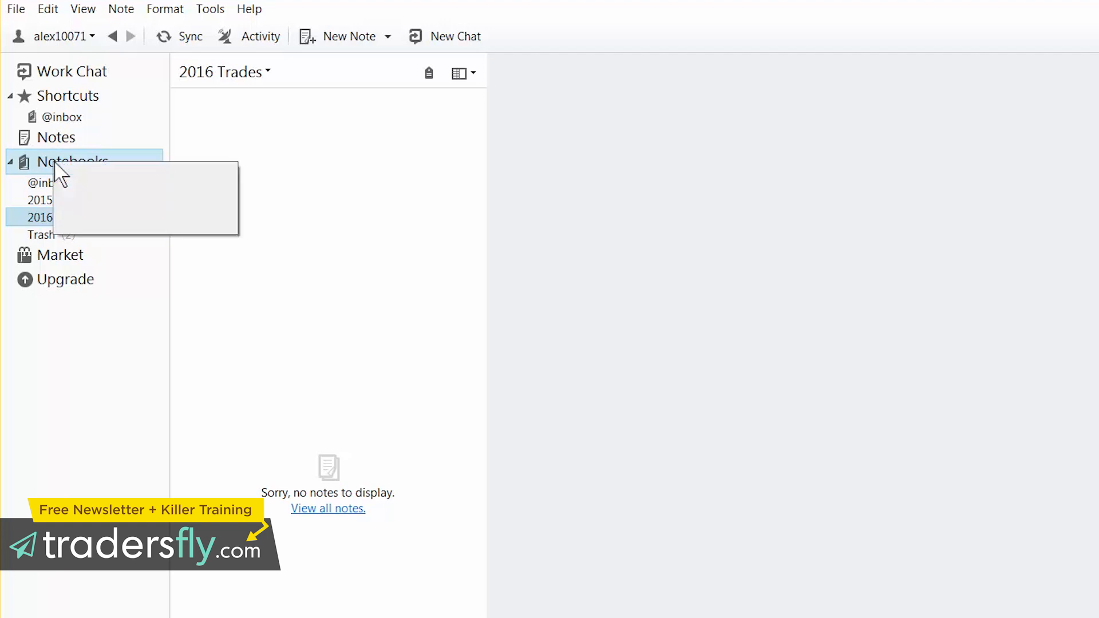
left_click(90, 174)
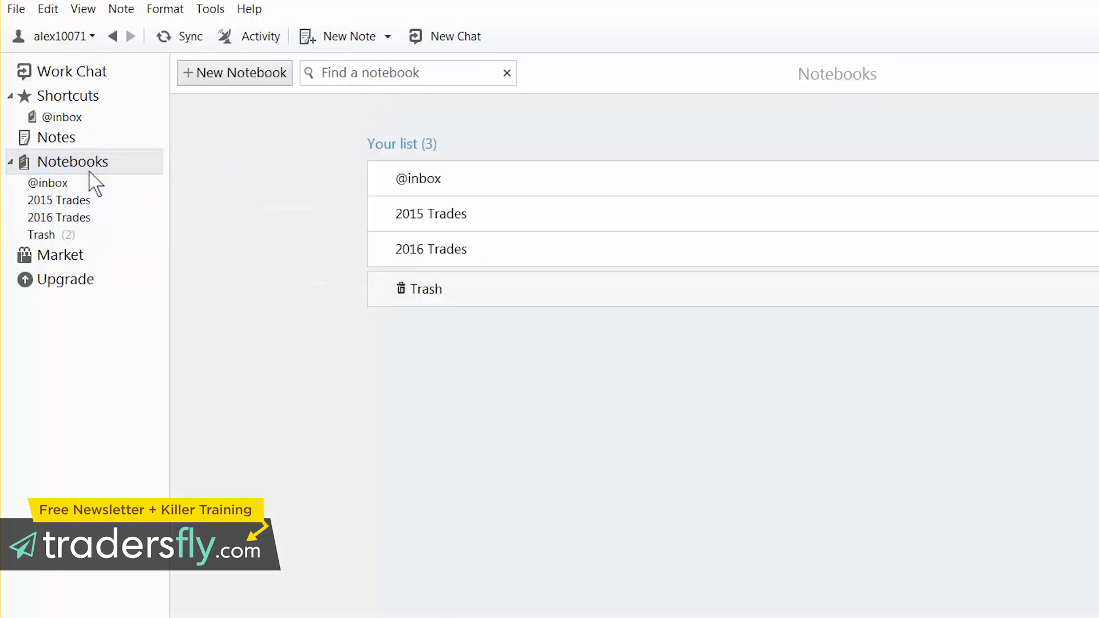
type("Active")
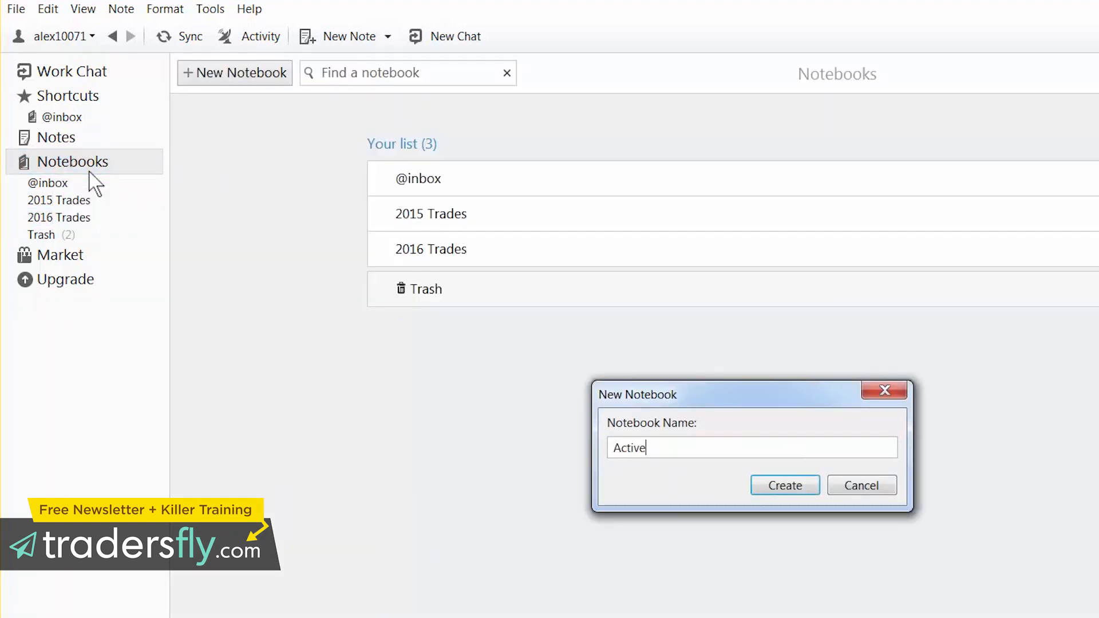
type(" Trades")
key("Return")
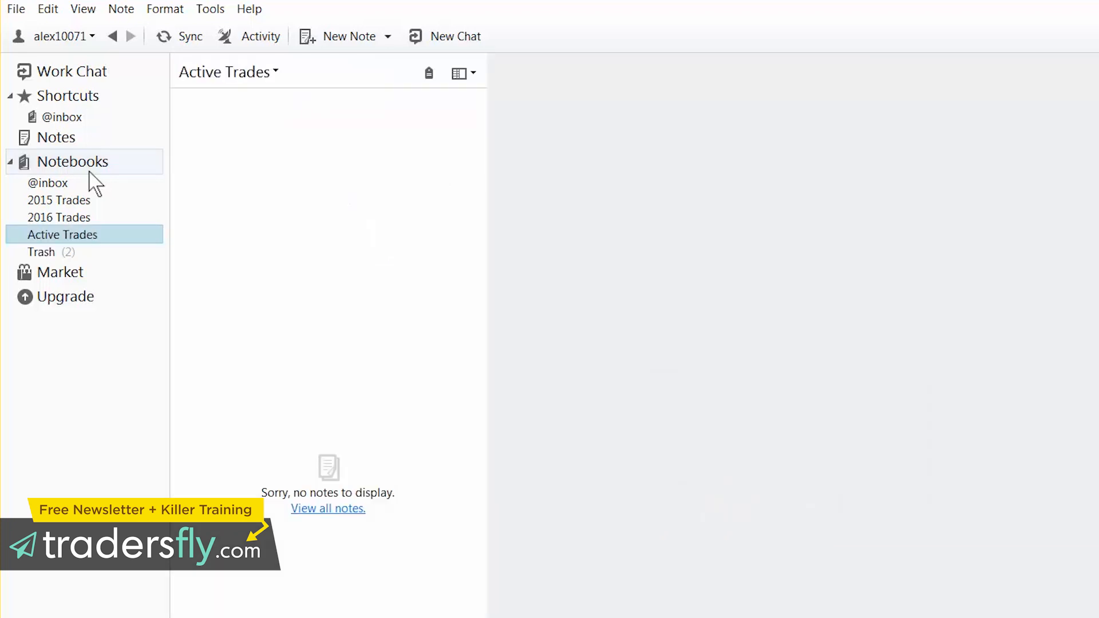
right_click(75, 235)
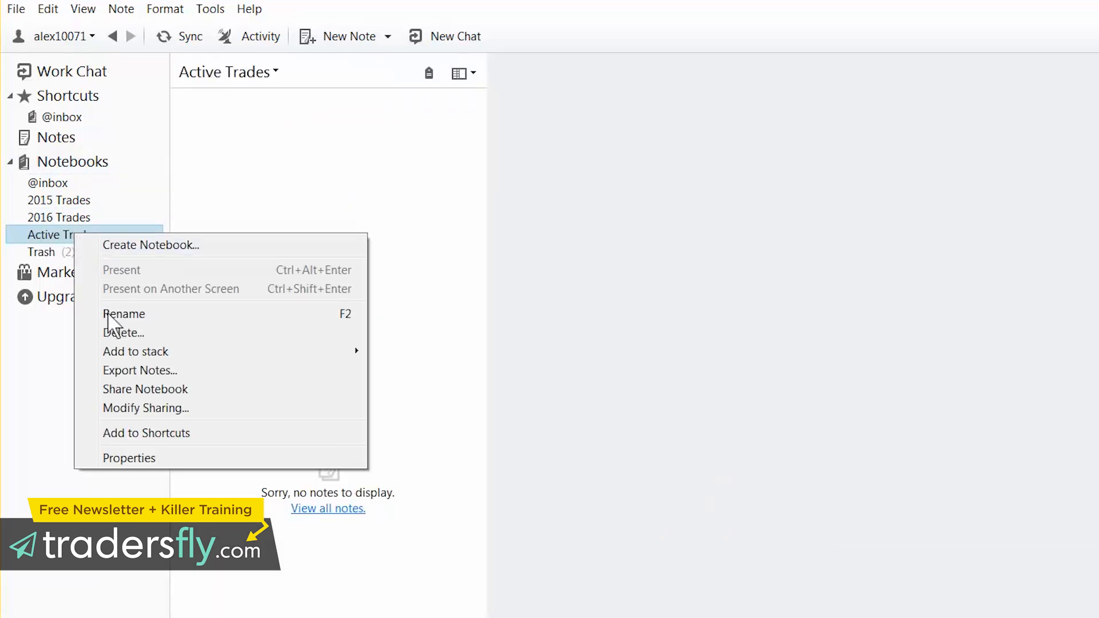
left_click(120, 313)
left_click(29, 235)
type("@")
key("Return")
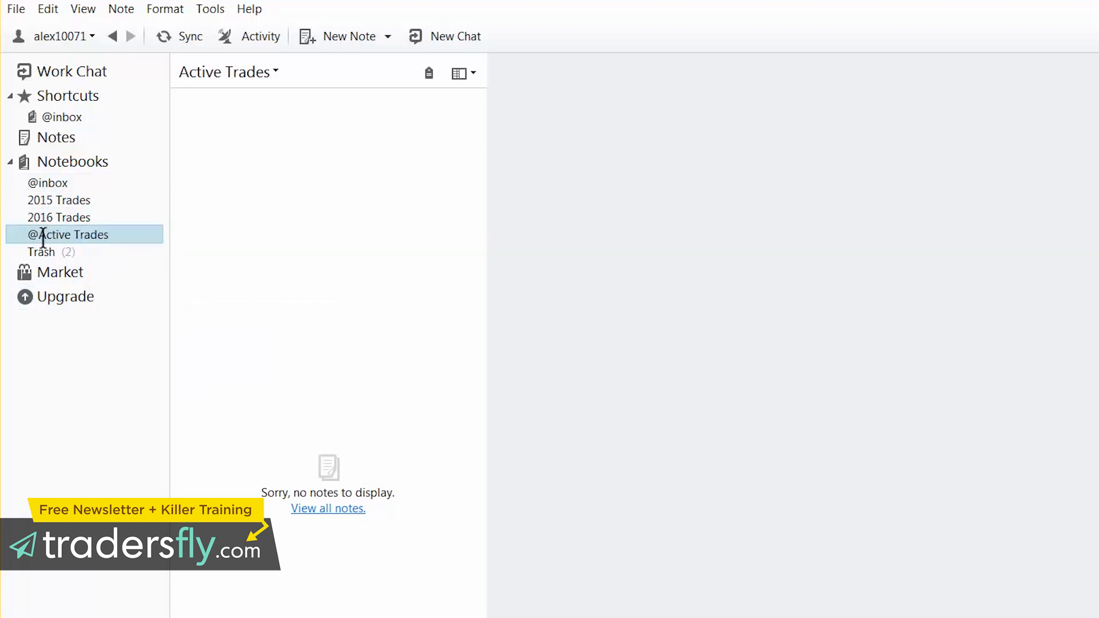
Show the overview of all notebooks, and collapse and re-expand the notebook list to check its order.
left_click(49, 167)
left_click(11, 162)
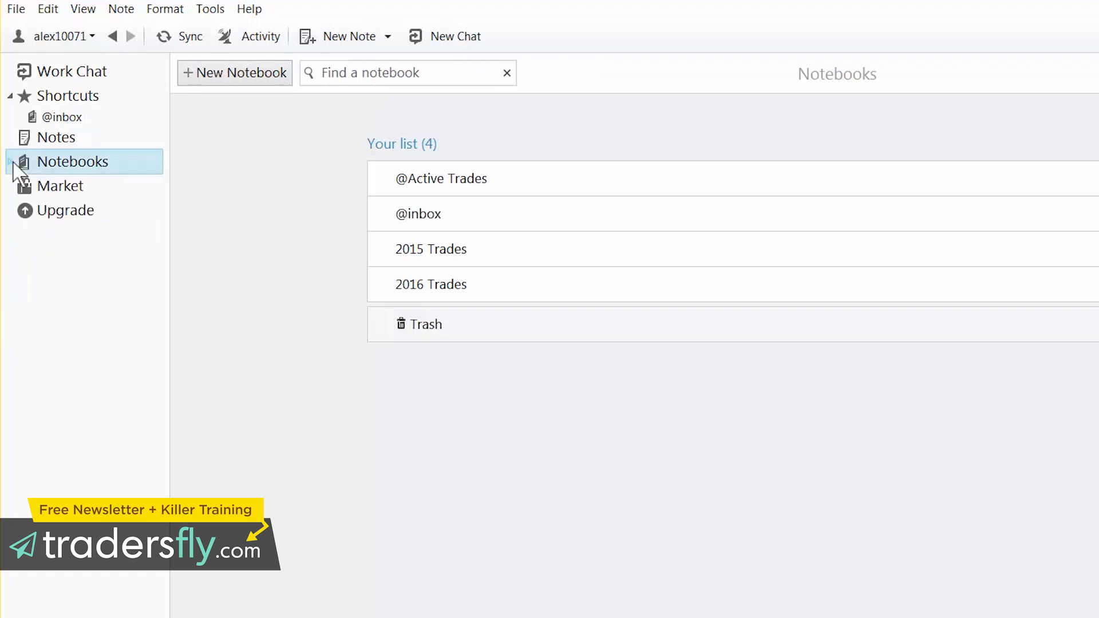
left_click(11, 162)
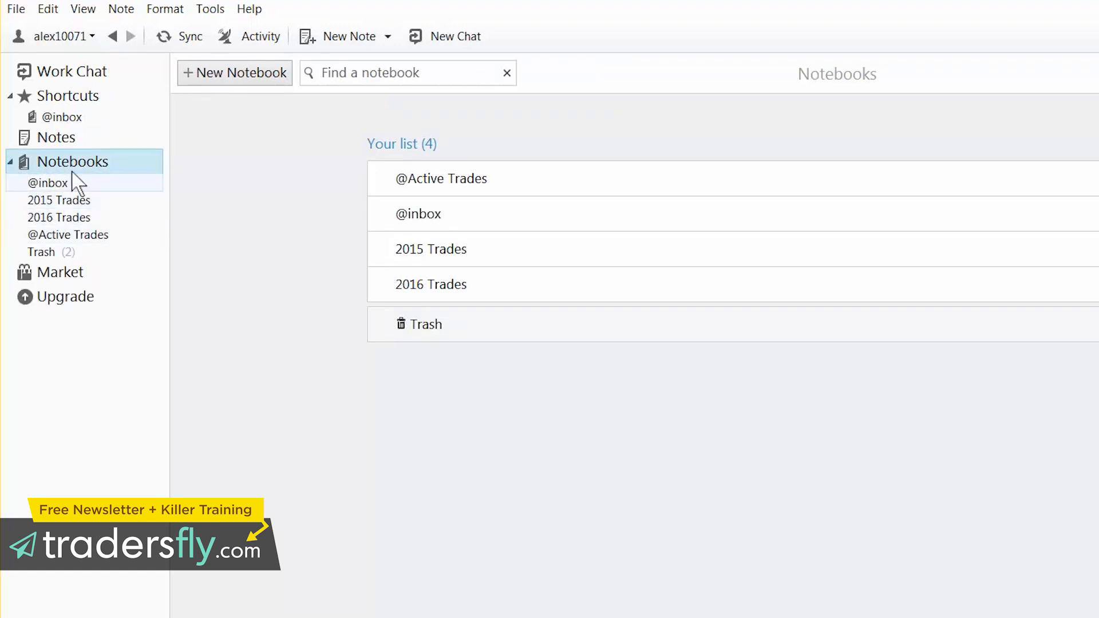
right_click(75, 163)
left_click(62, 164)
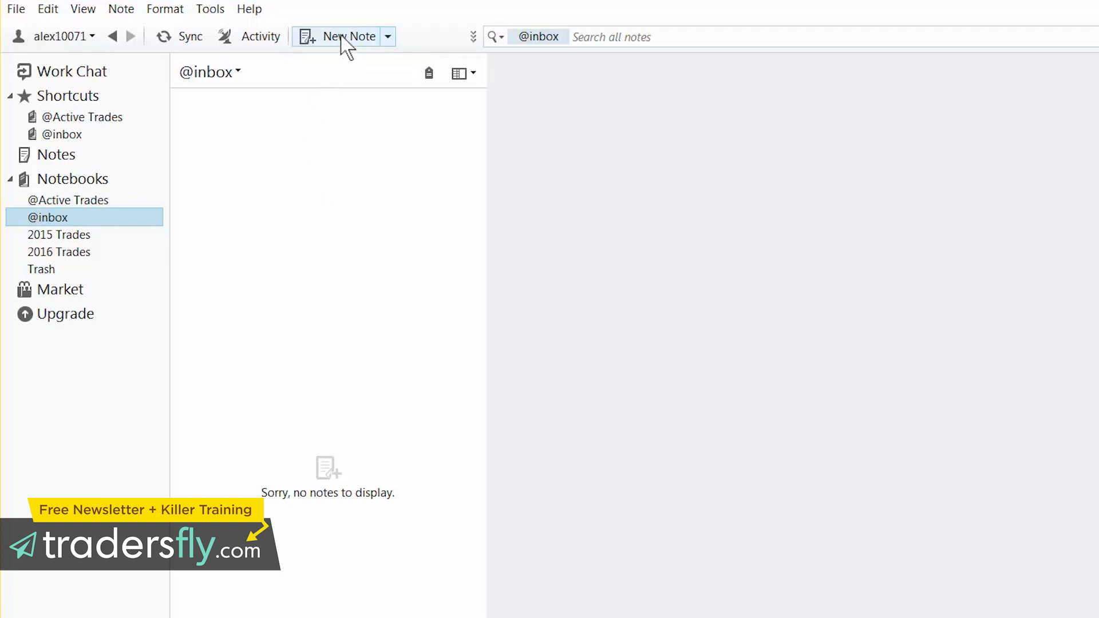
left_click(342, 36)
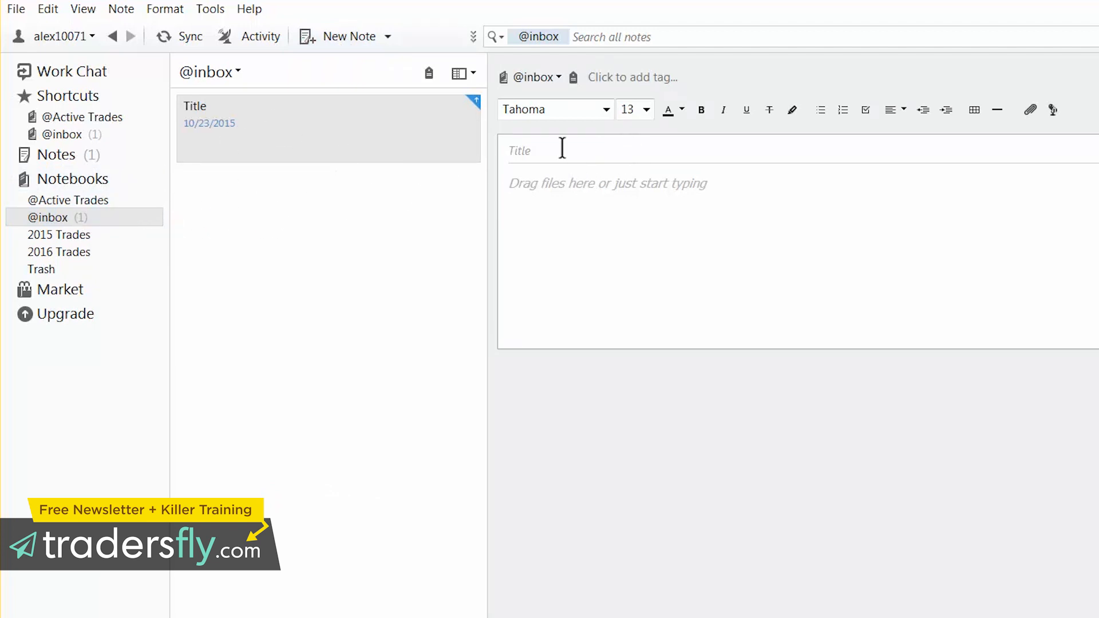
left_click(556, 152)
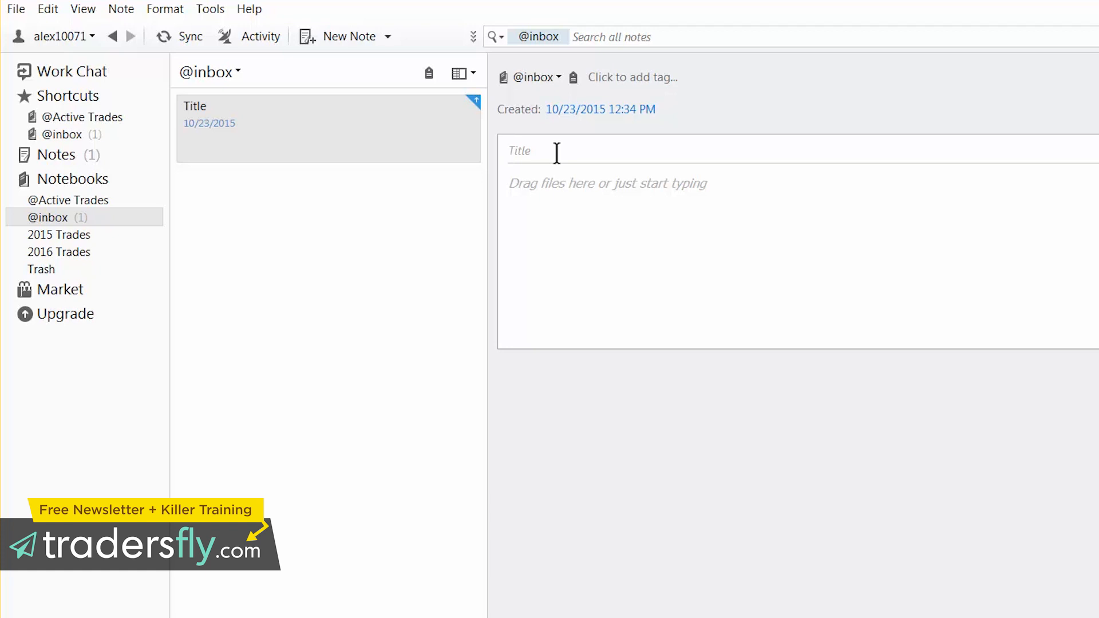
type("=sdat")
Insert the "brbbedforme" phrase, "I think it's time to go to bed for me.", in the note body.
left_click(567, 182)
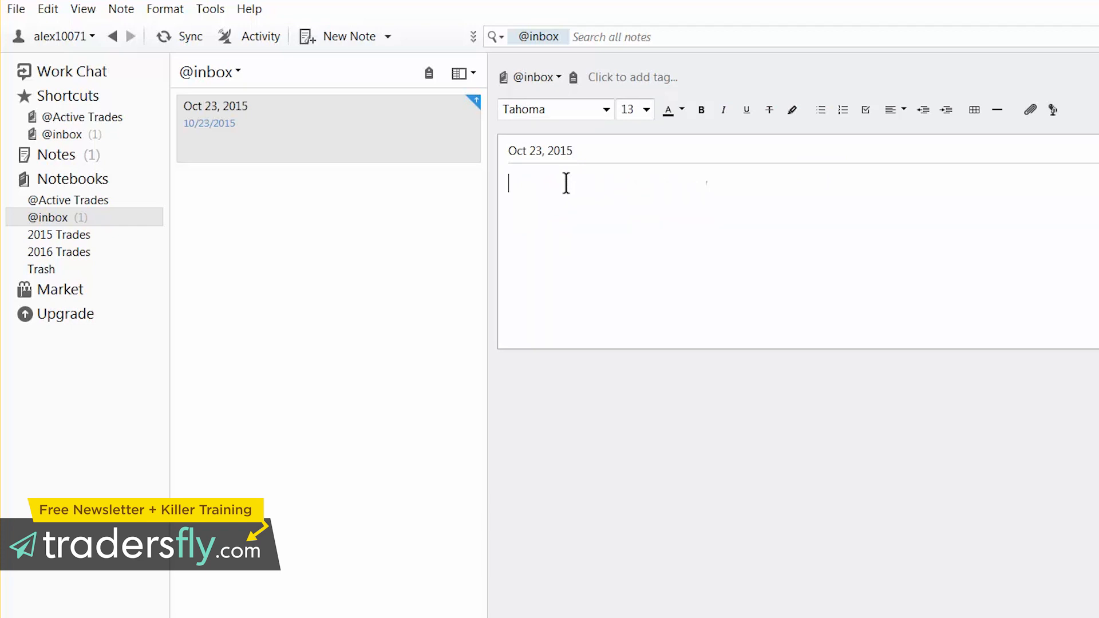
type("brb")
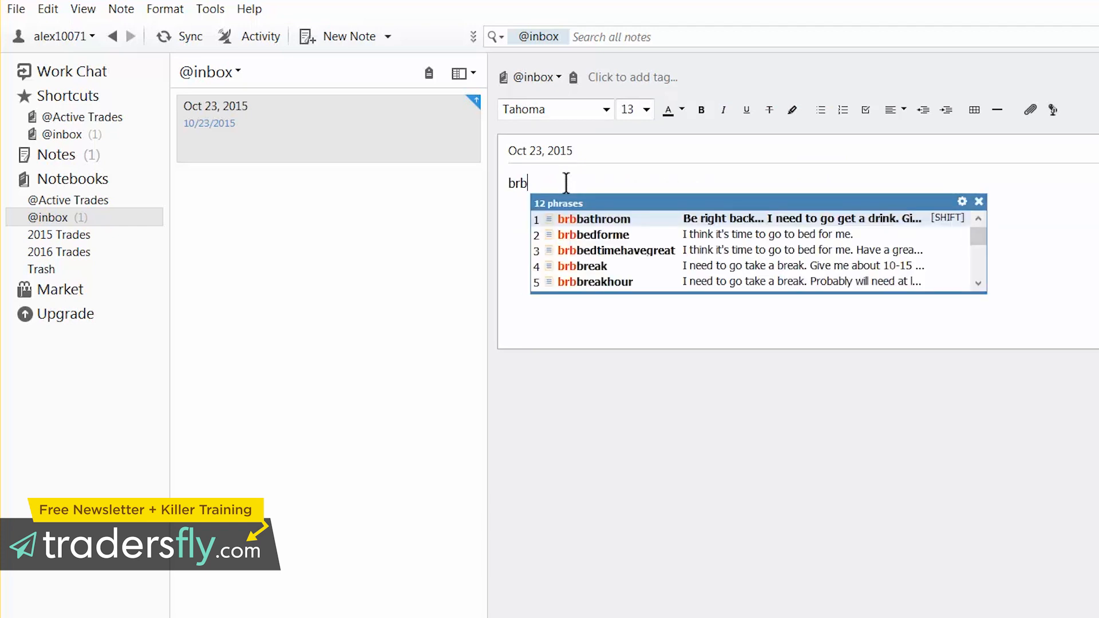
key("Down")
key("Return")
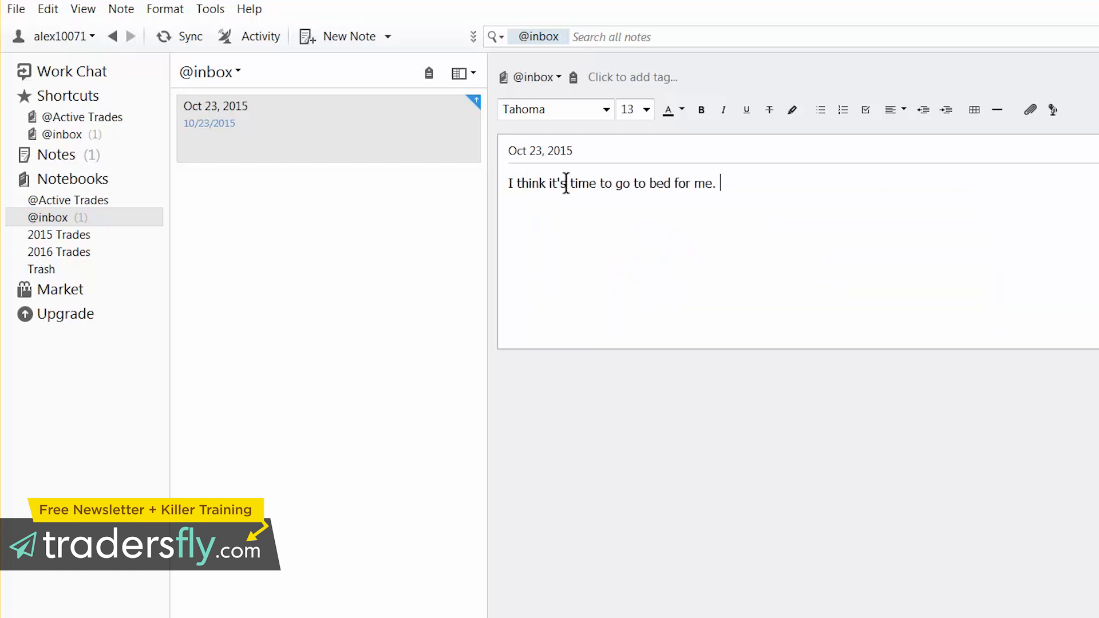
Replace the note's text with the purchase thank-you email phrase, filling its name field with "Name".
key("ctrl+a")
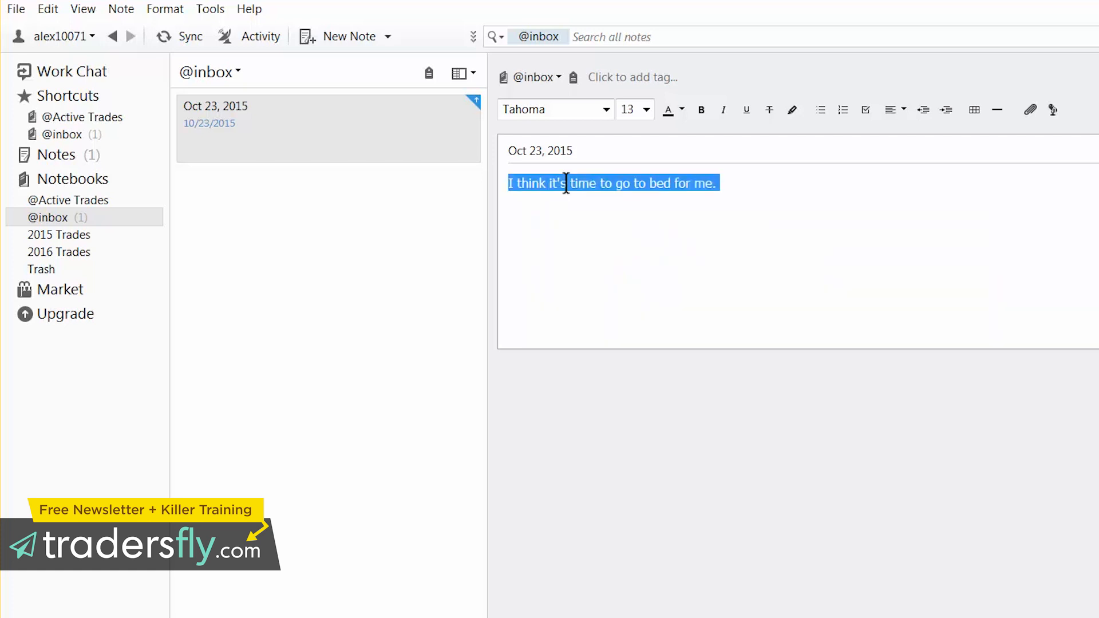
type("email")
key("Return")
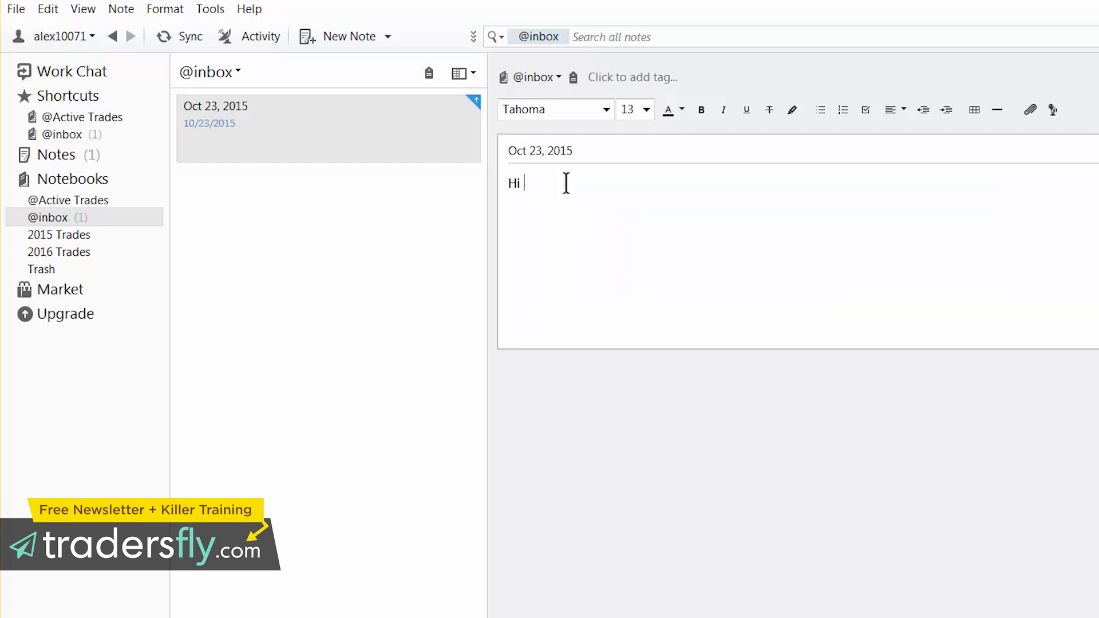
type("Name")
left_click(597, 197)
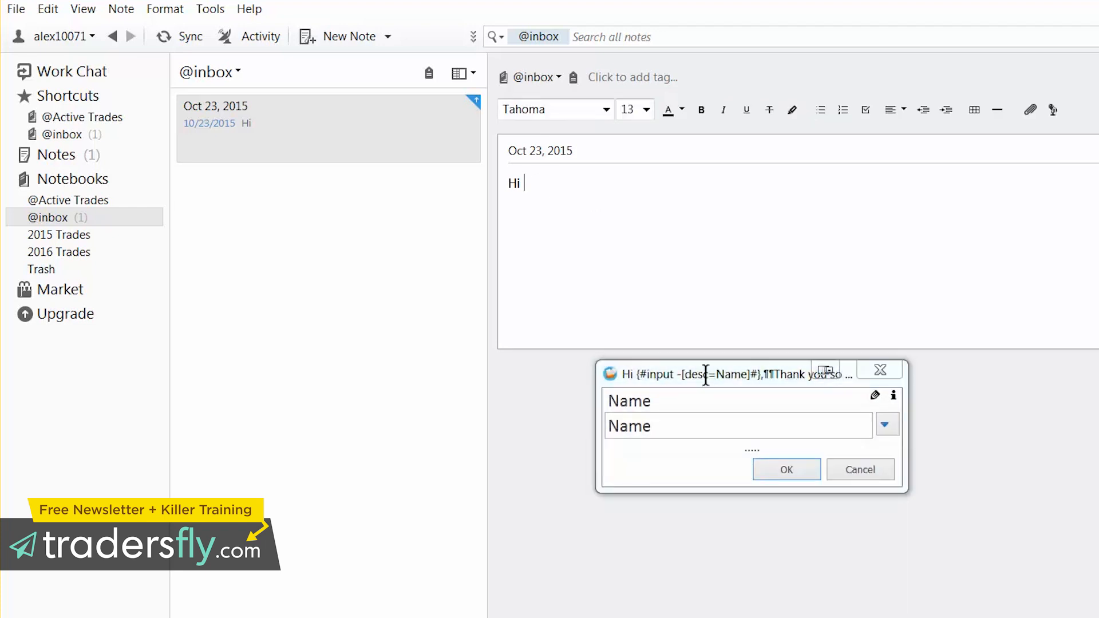
left_click(785, 471)
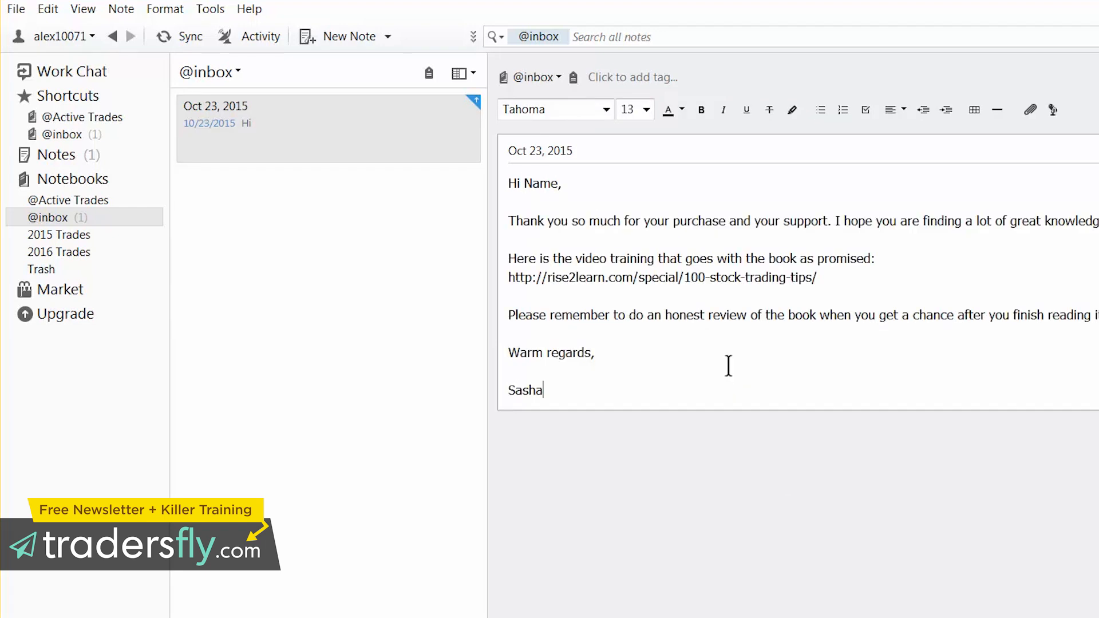
Replace the note's text with the "emailgettingstarted" phrase, filling in the recipient's name.
left_click_drag(561, 390, 517, 178)
key("BackSpace")
type("emailgett")
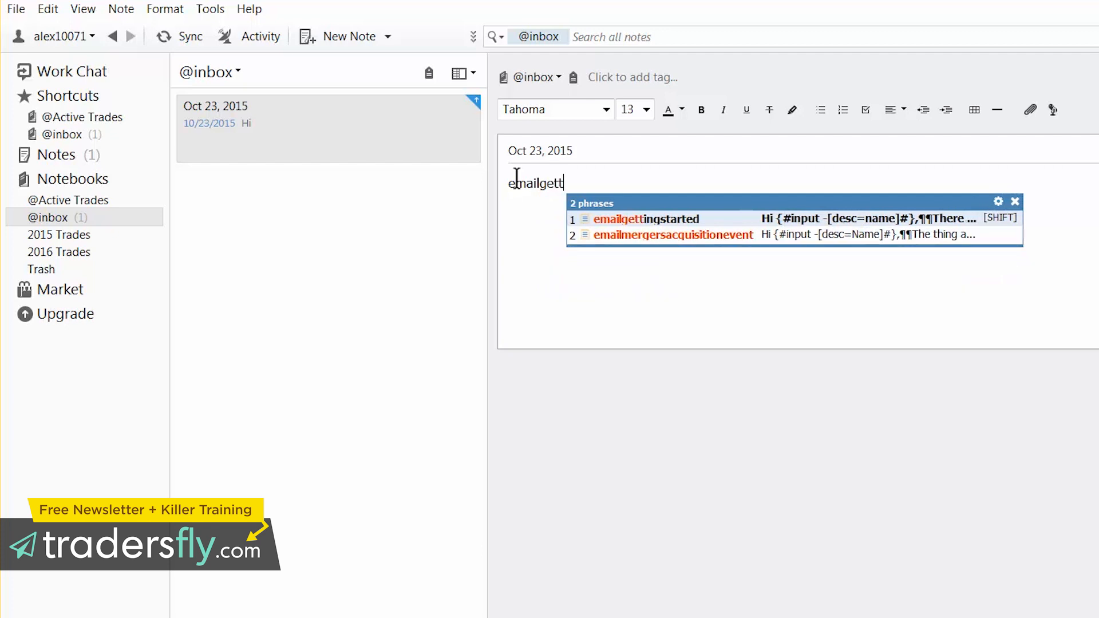
key("Return")
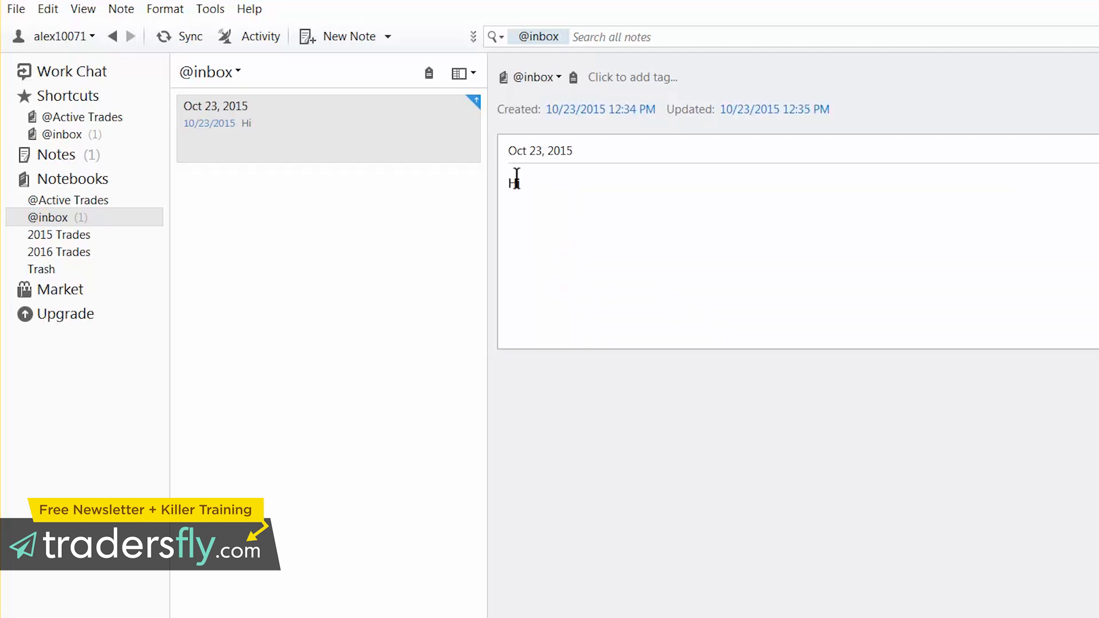
type("Mary")
left_click(569, 187)
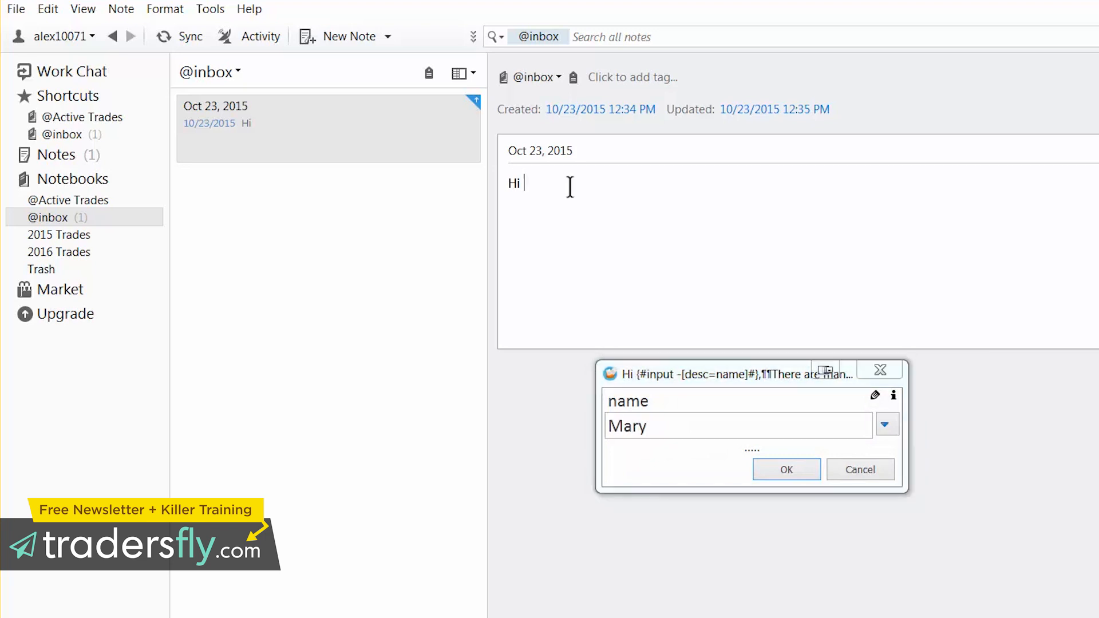
left_click(793, 472)
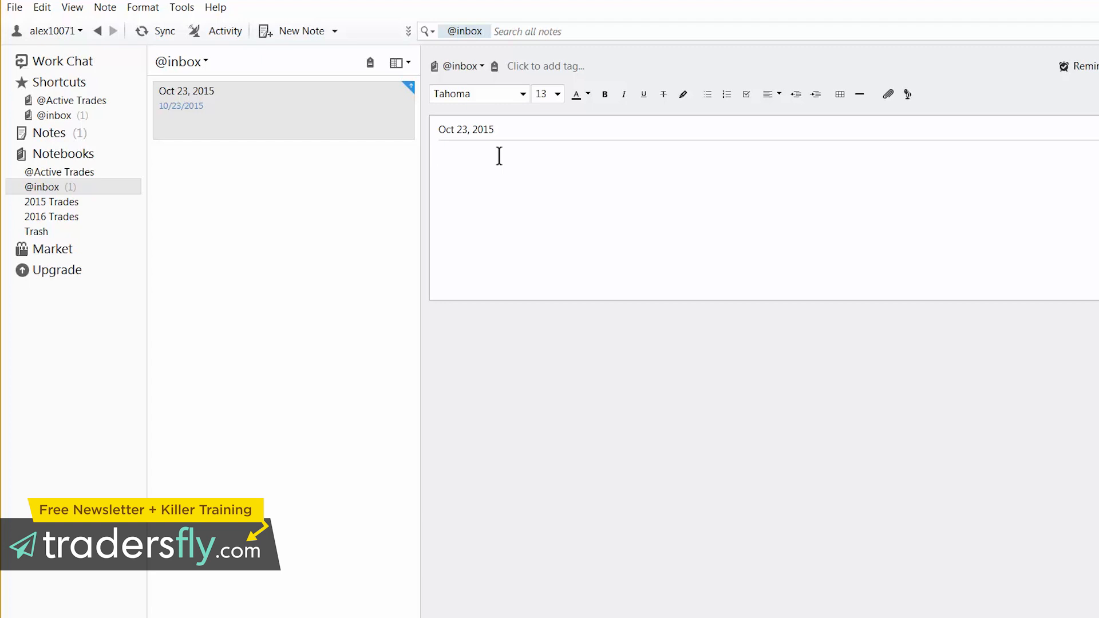
Start the "=day" trading day phrase in the note body, with Day # 1 and the date Oct 23, 2015.
type("=day")
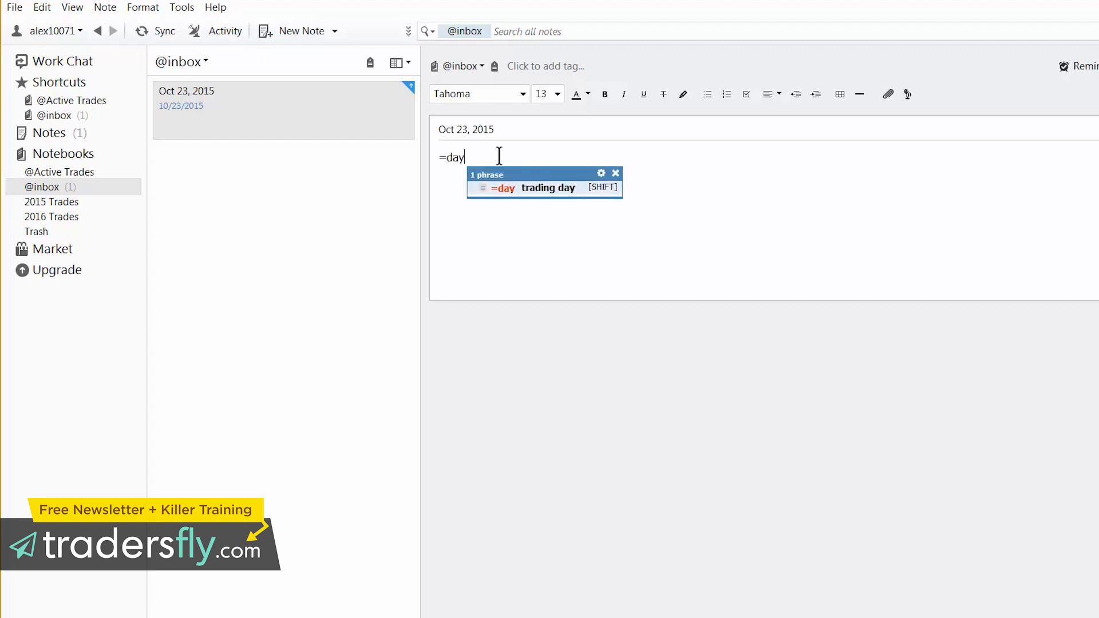
key("shift")
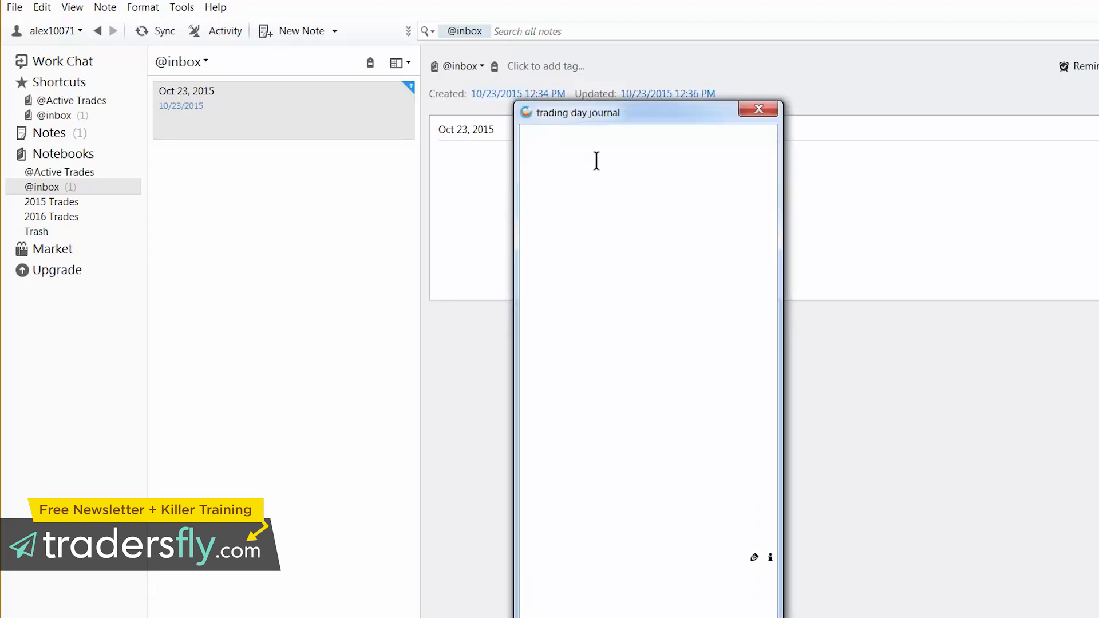
type("1Oct 23, 2015")
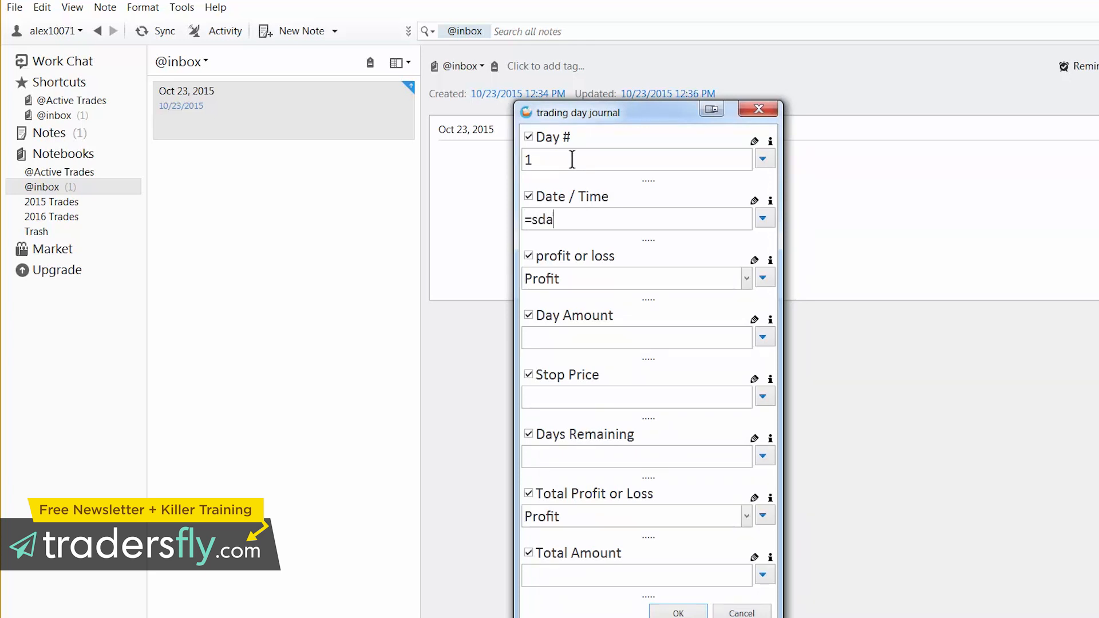
key("Tab")
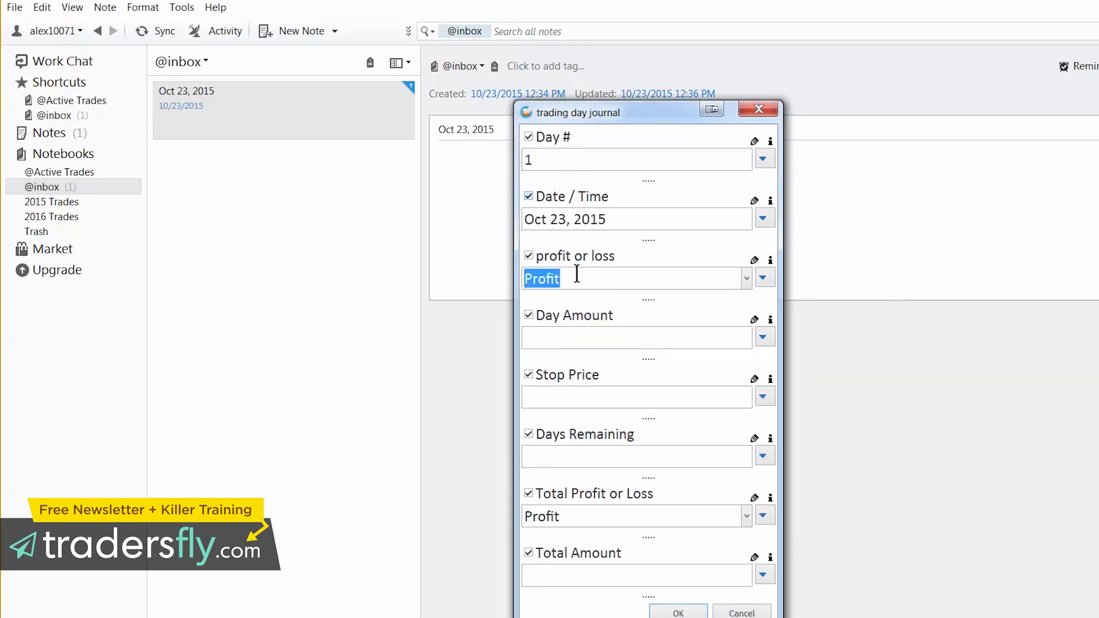
In the trading day journal form, set Day Amount to 250, Stop Price to $122 and Days Remaining to 40.
left_click(546, 337)
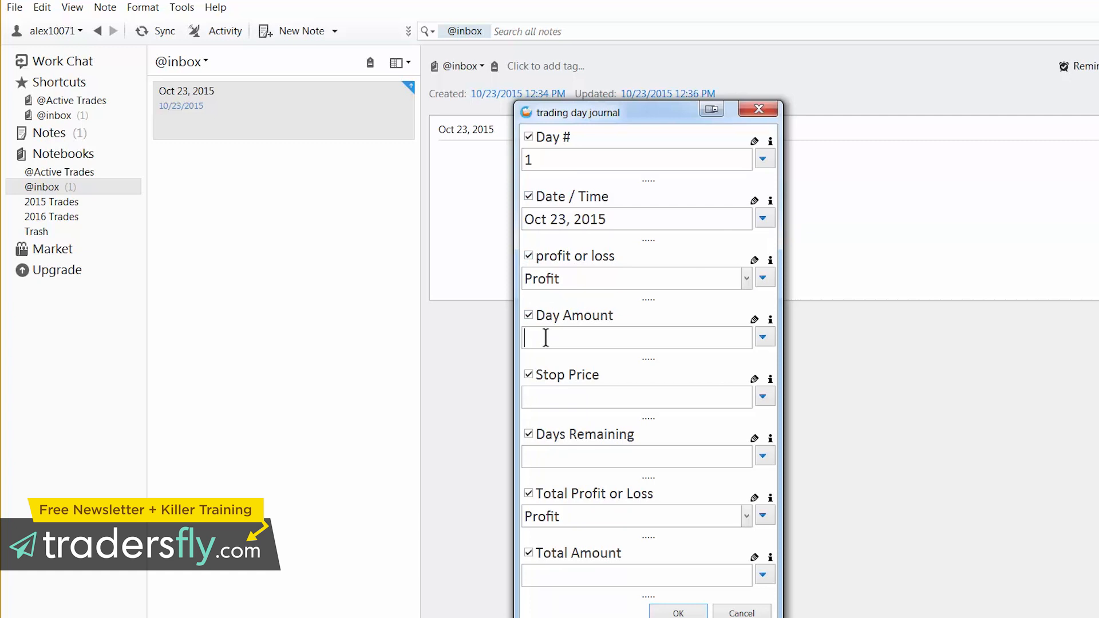
type("250")
key("Tab")
type("$122")
key("Tab")
type("60")
key("BackSpace")
key("BackSpace")
type("40")
key("Tab")
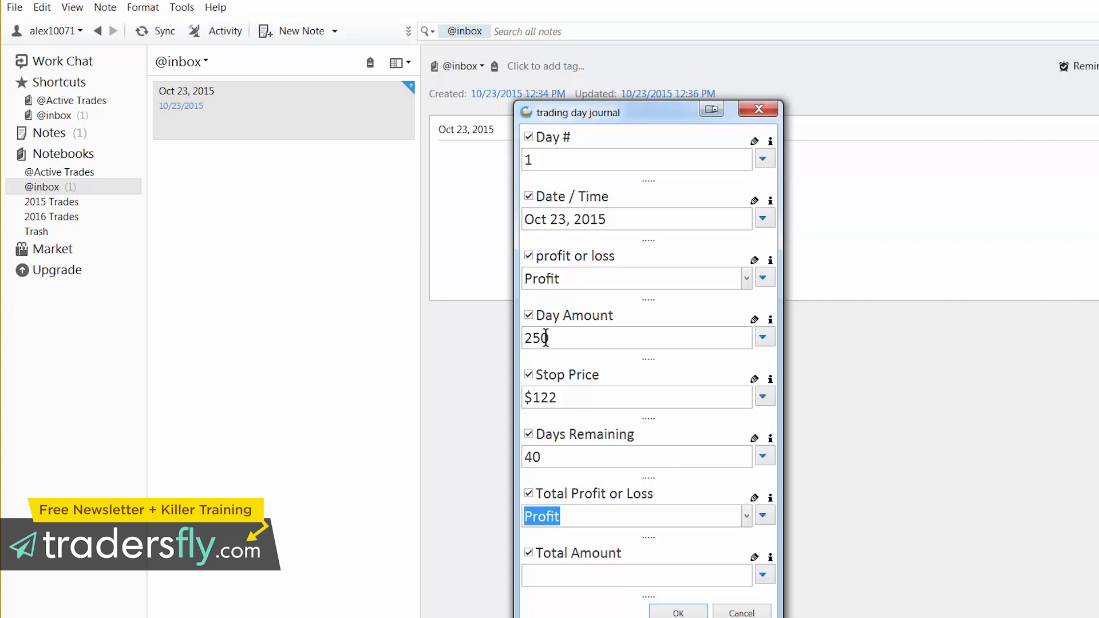
Set Total Amount to $2539 and insert the completed journal entry in the note, followed by two line breaks.
left_click(568, 576)
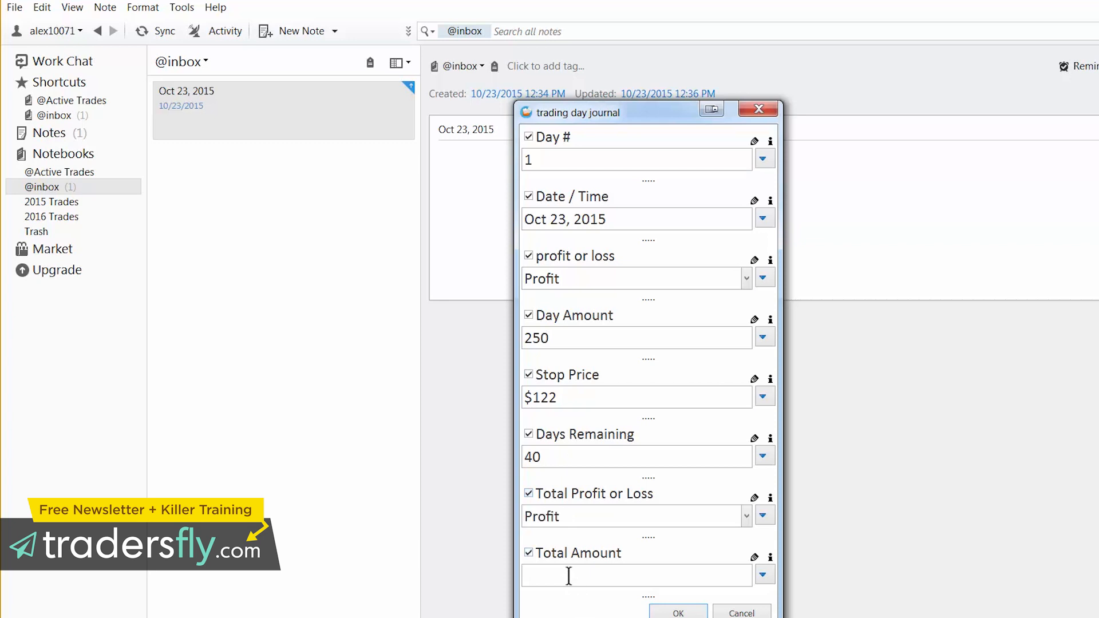
type("$2539")
left_click(851, 174)
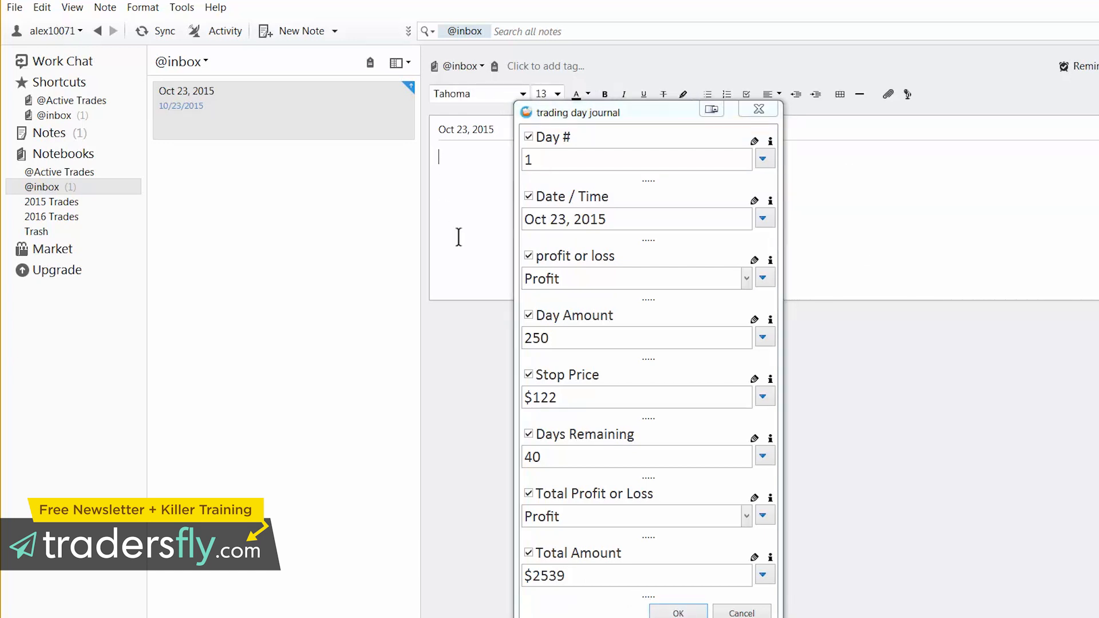
left_click(678, 613)
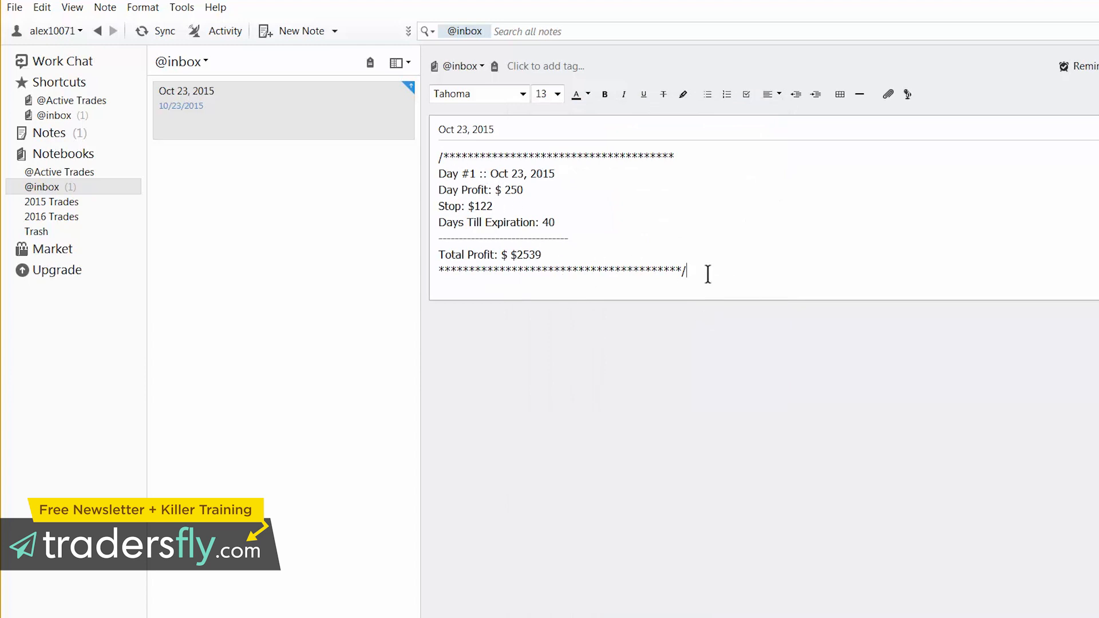
key("Return")
key("Return")
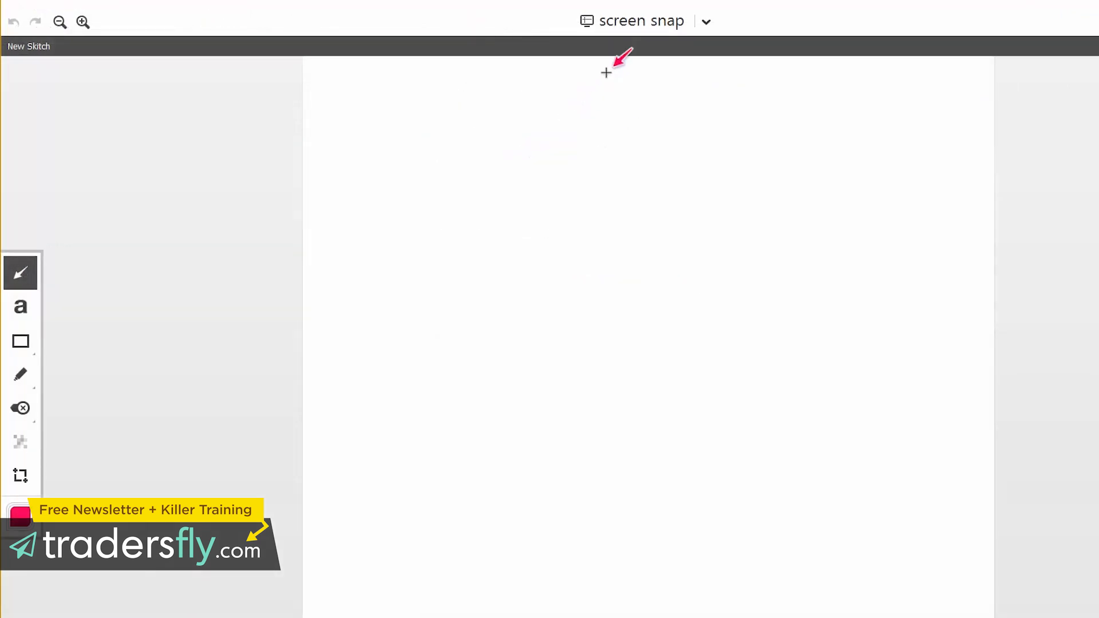
left_click(634, 23)
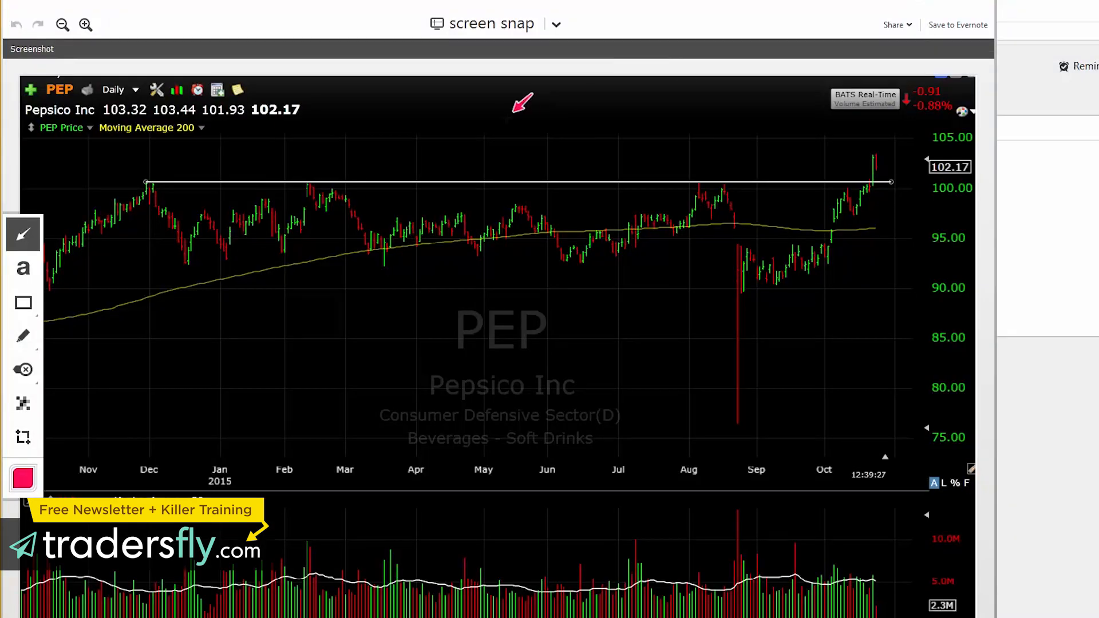
left_click_drag(627, 36, 715, 35)
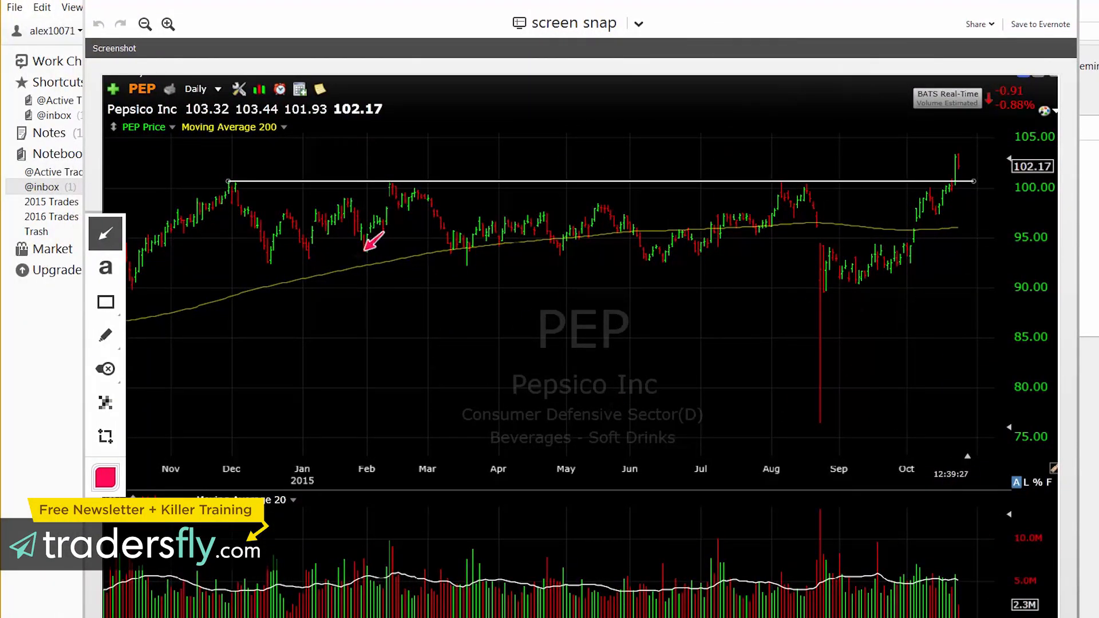
left_click(1025, 28)
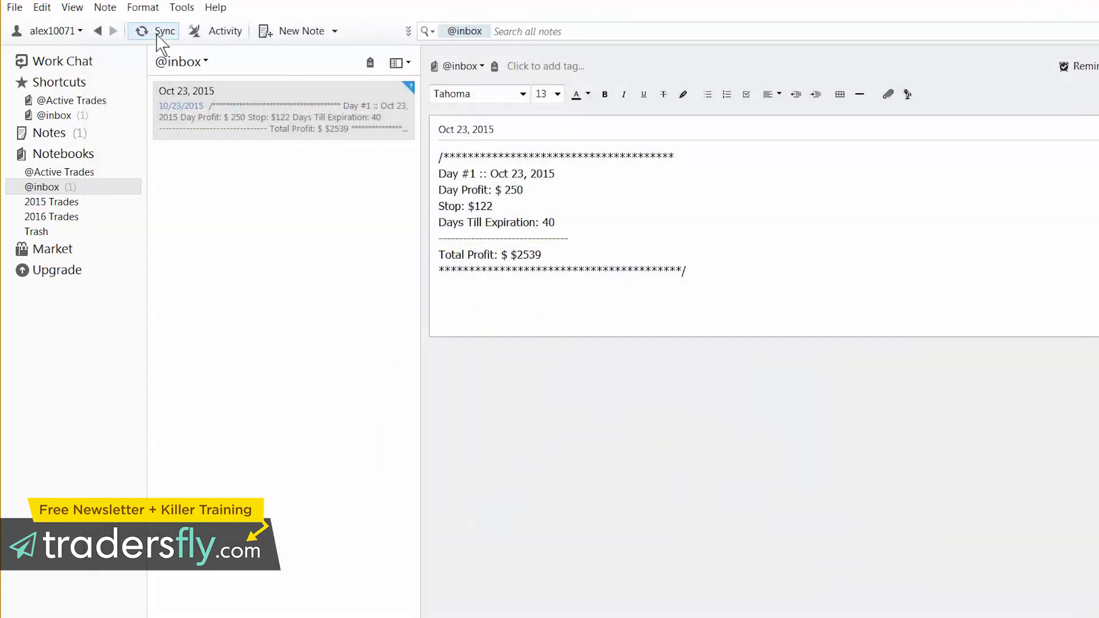
left_click(157, 33)
left_click(211, 104)
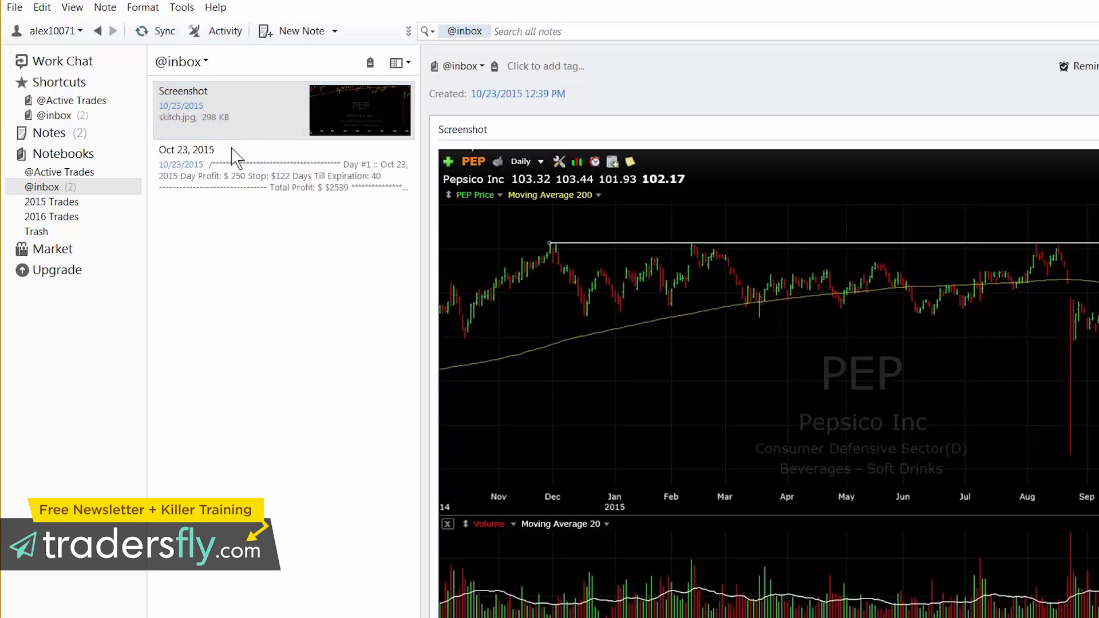
Try to merge the Screenshot note with the Oct 23, 2015 note.
left_click(233, 163)
left_click(225, 109)
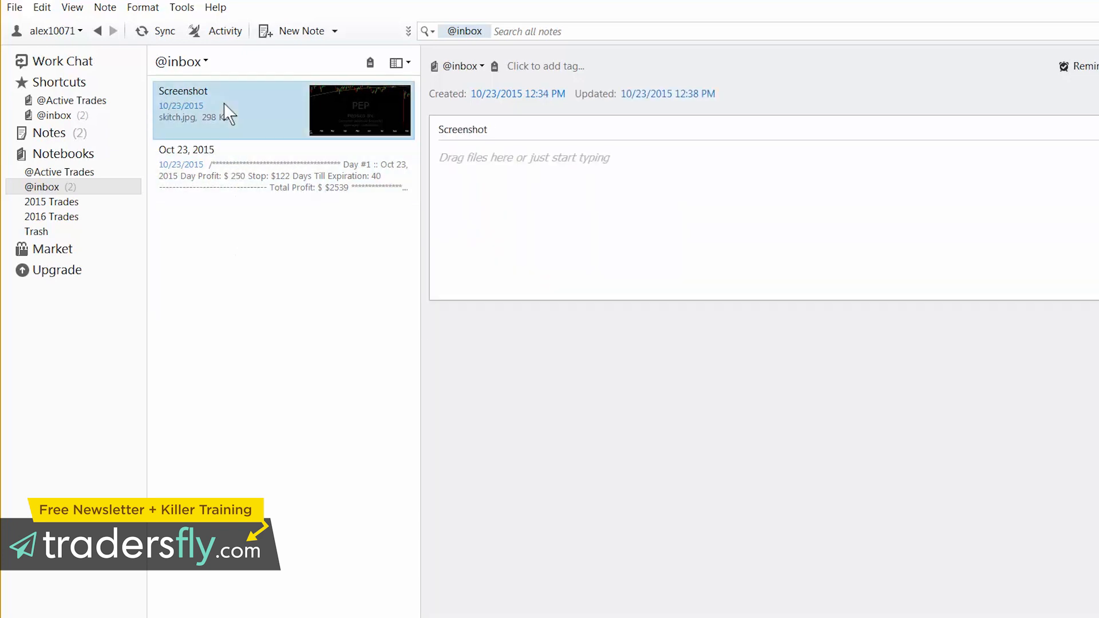
left_click(247, 162)
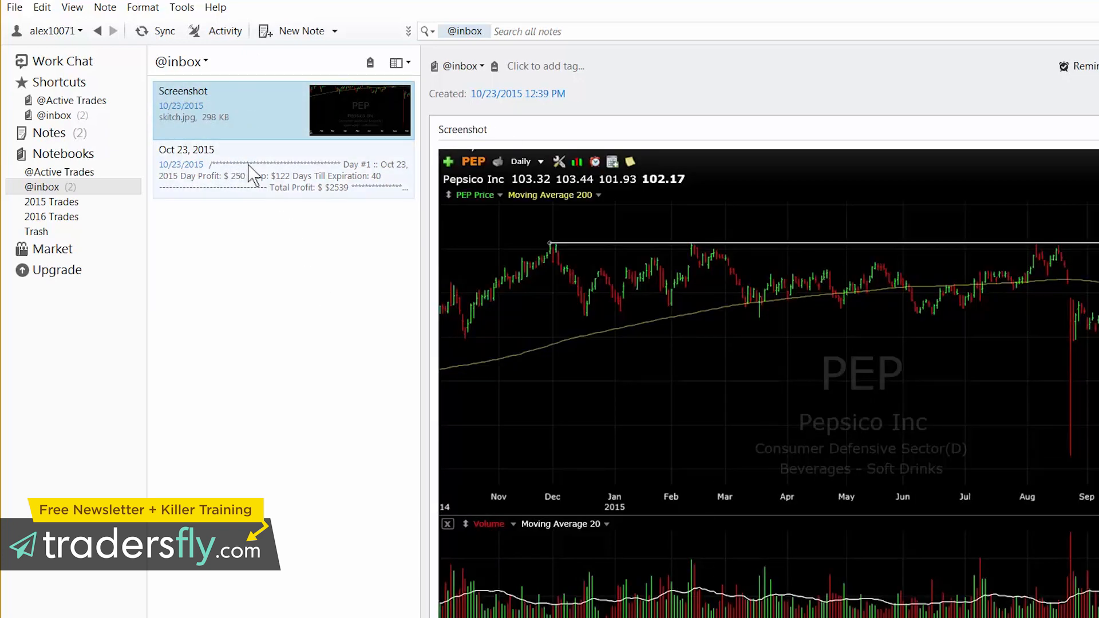
left_click(241, 120, "ctrl")
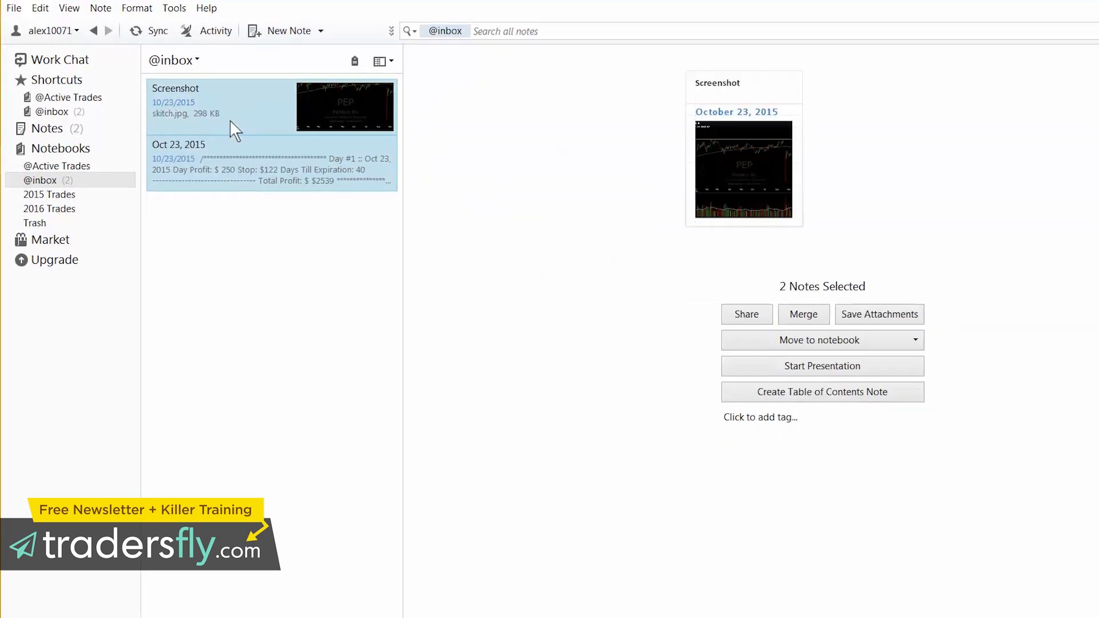
right_click(230, 120)
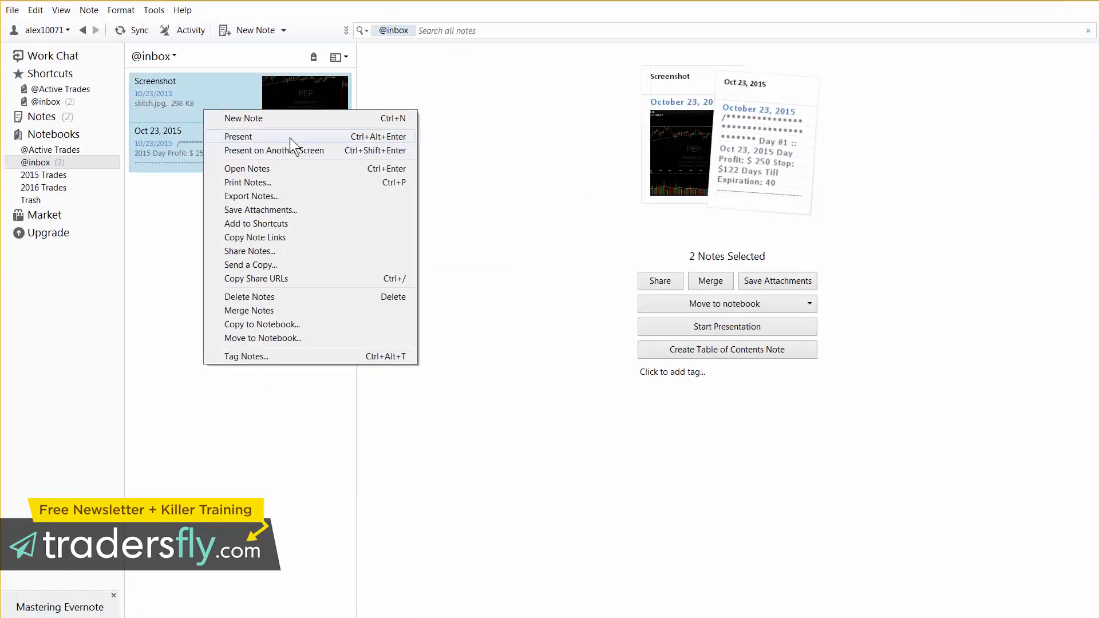
left_click(703, 280)
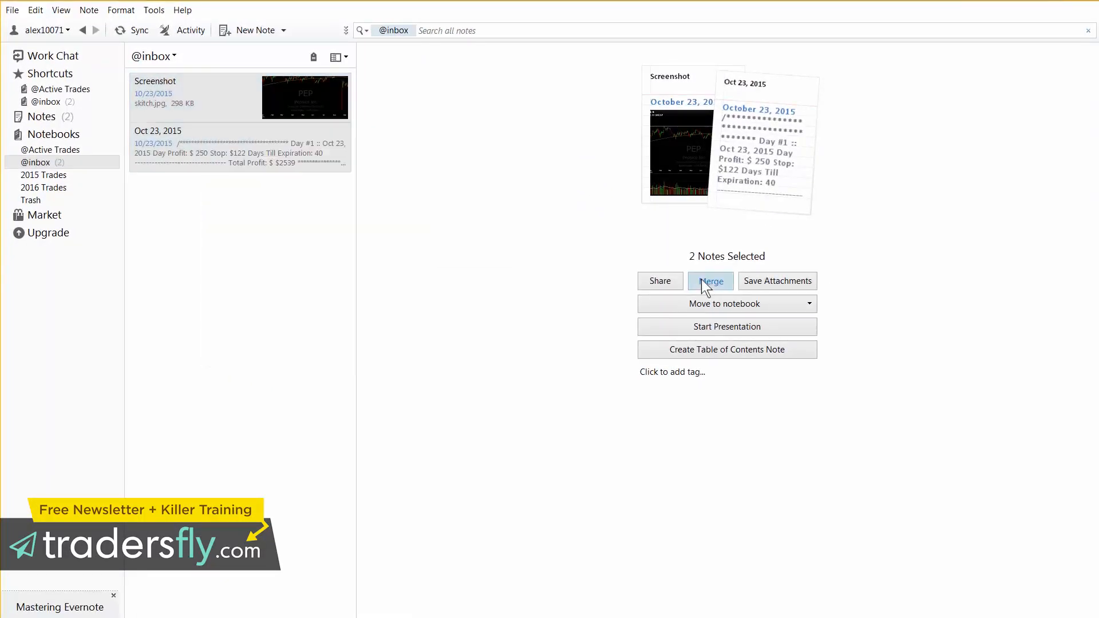
left_click(703, 280)
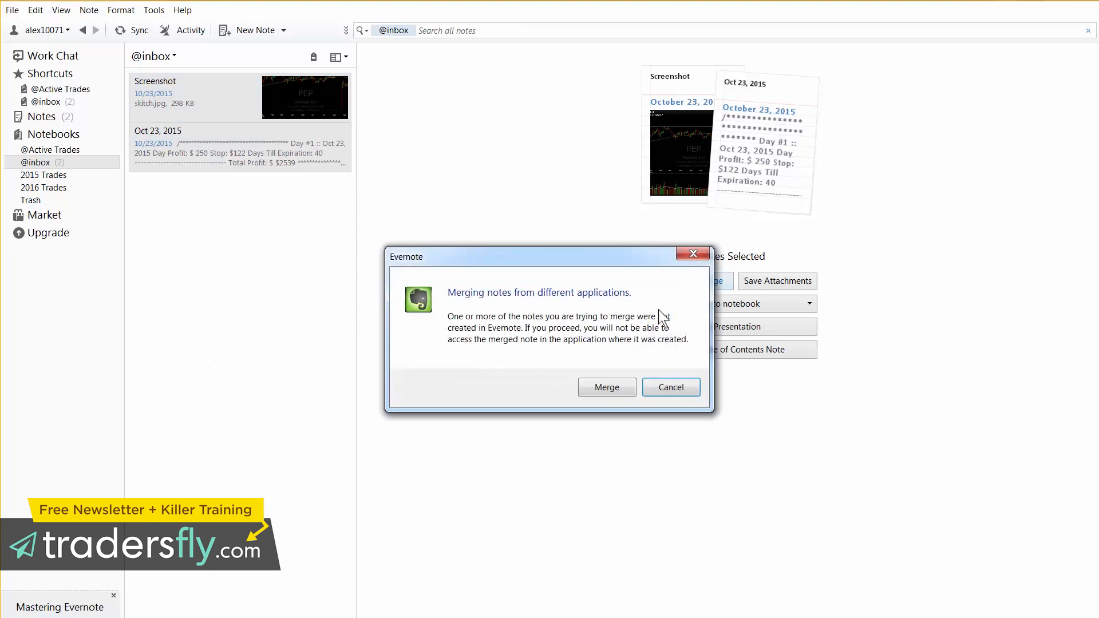
left_click(665, 386)
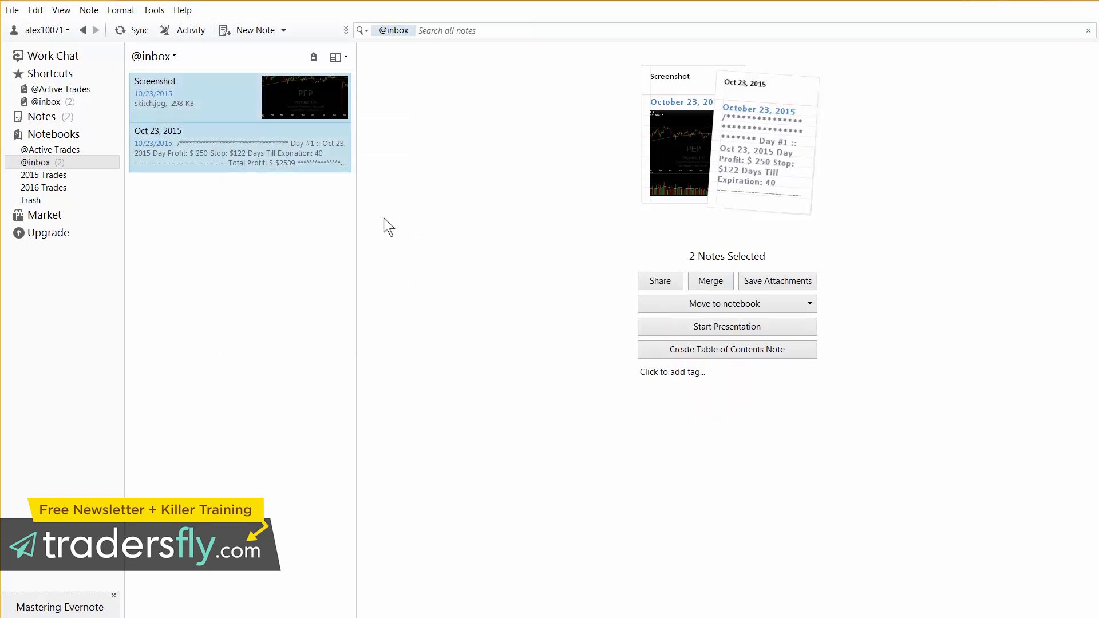
Try to copy the chart from the Screenshot note into the Oct 23, 2015 note, below the journal entry.
left_click(229, 148)
left_click(214, 102)
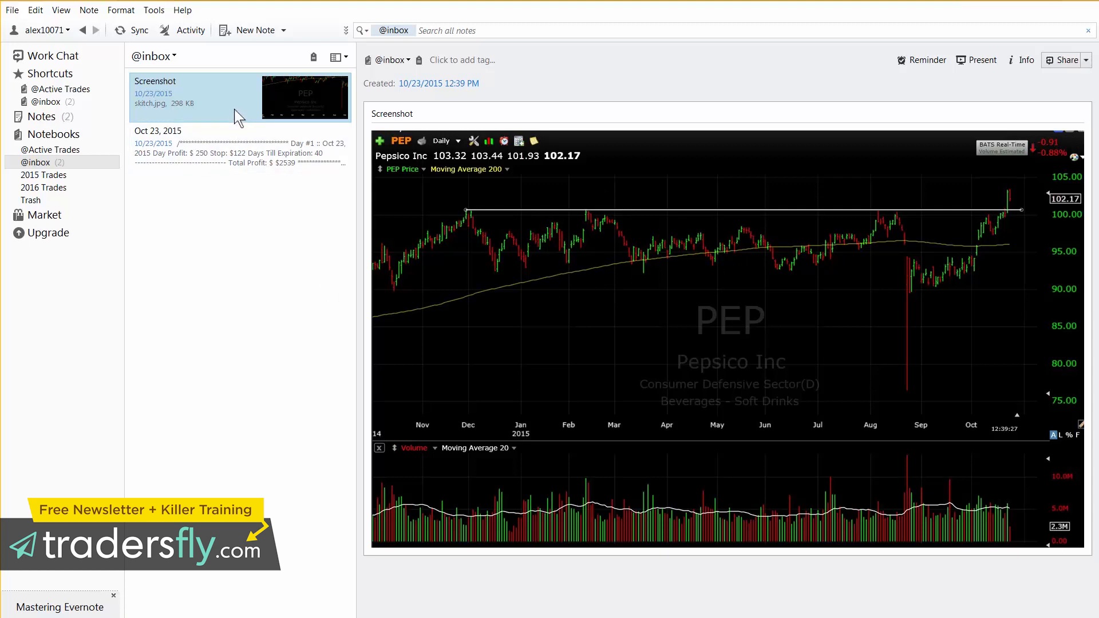
left_click(728, 280)
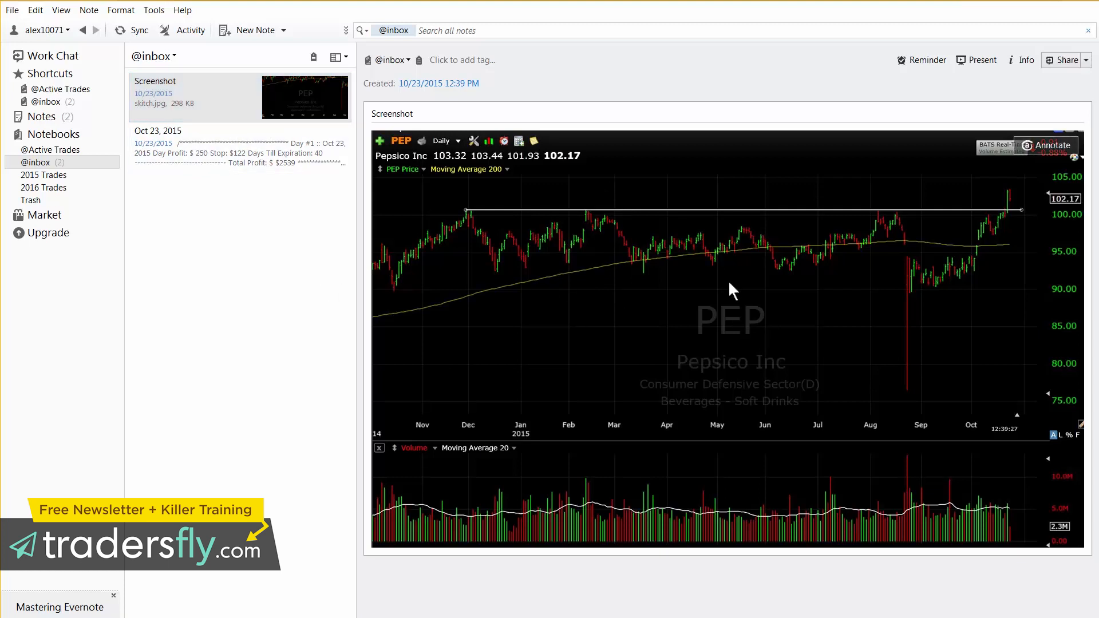
left_click(229, 146)
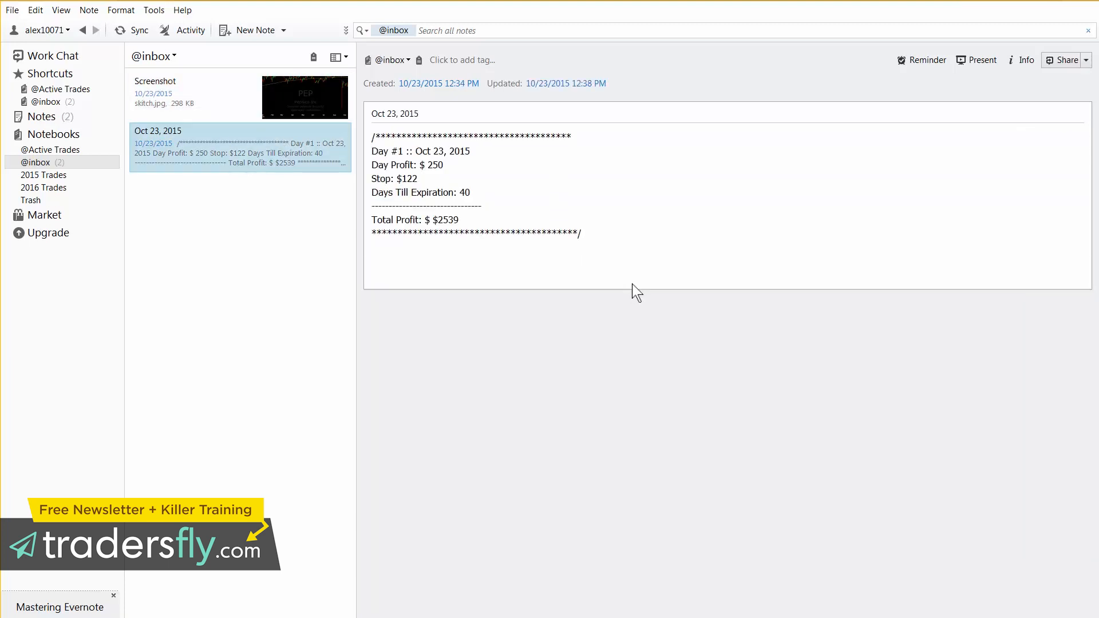
left_click(602, 256)
type("/**************************************** Day #1 :: Oct 23, 2015 Day Profit: $ 250 Stop: $122 Days Till Expiration: 40 -------------------------------- Total Profit: $ $2539 ******************************************/")
key("ctrl+z")
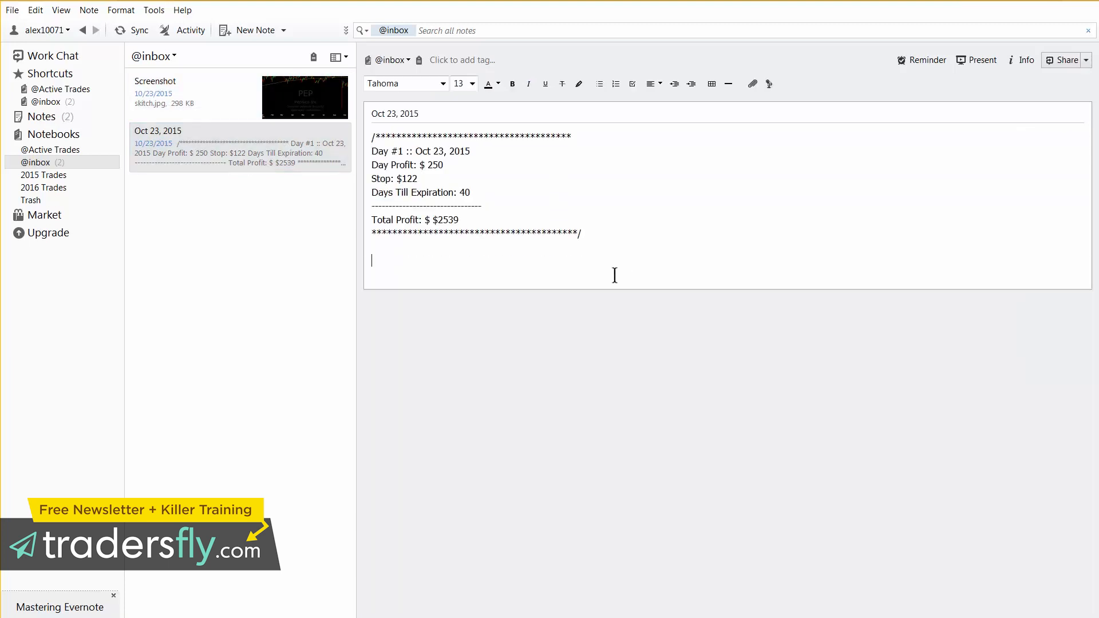
left_click(180, 97)
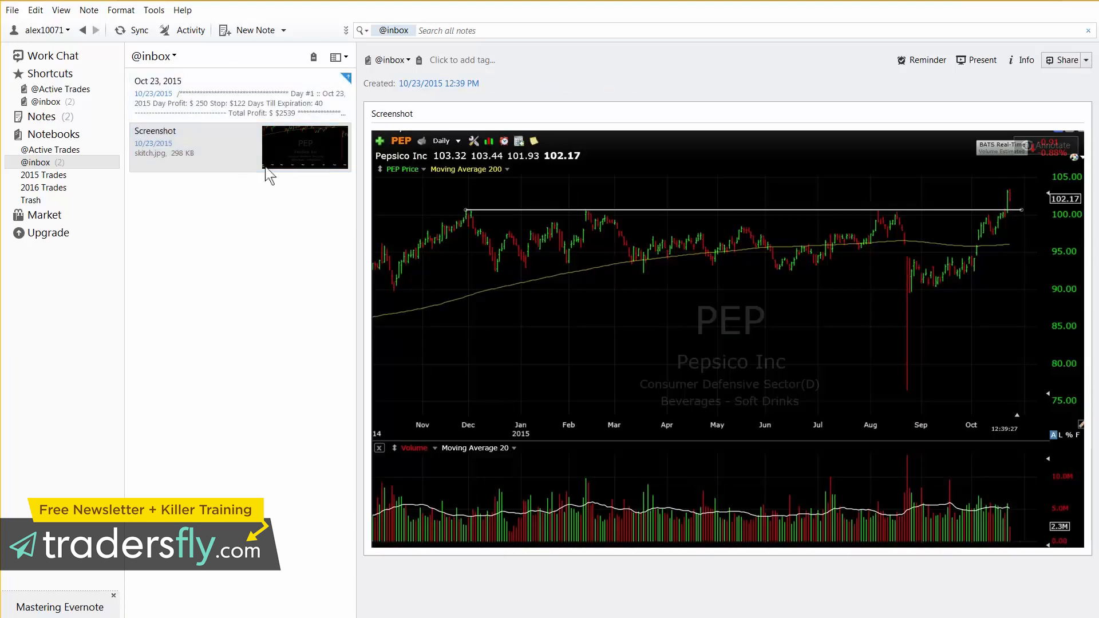
right_click(188, 140)
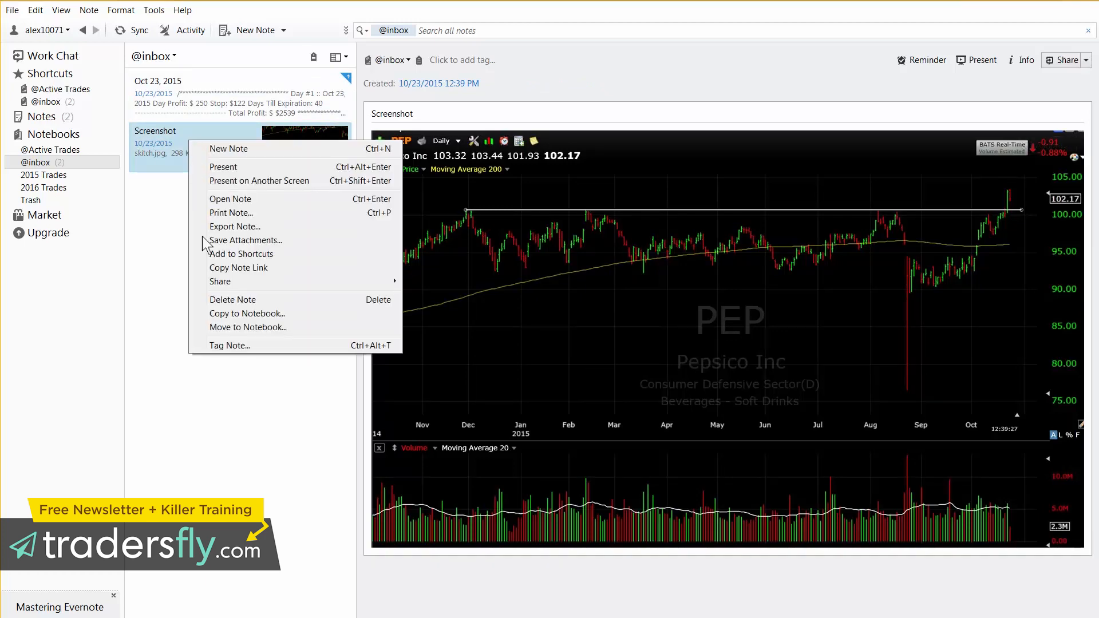
left_click(217, 300)
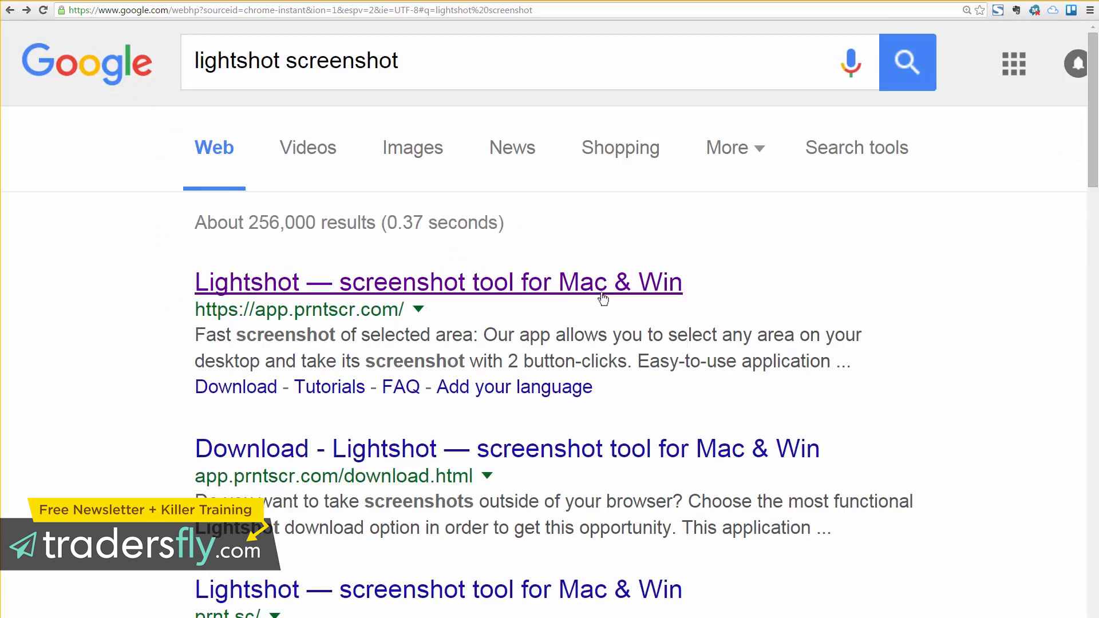
Open the Lightshot search result, and in TC2000 select a screen capture area of about 1403x632 pixels around the PEP price chart.
left_click(370, 291)
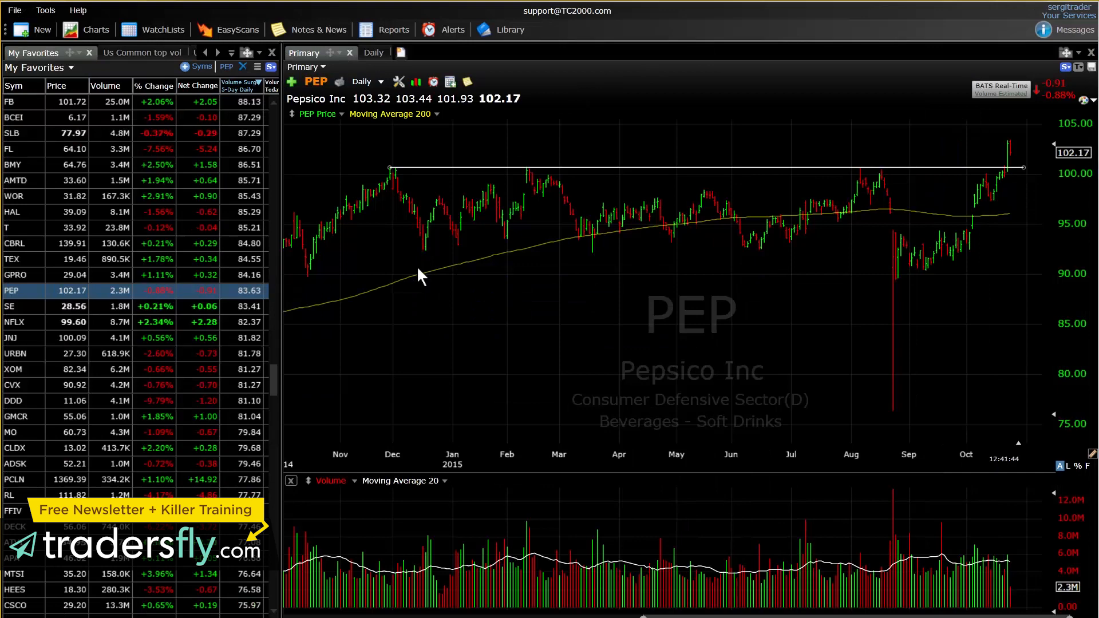
key("Print")
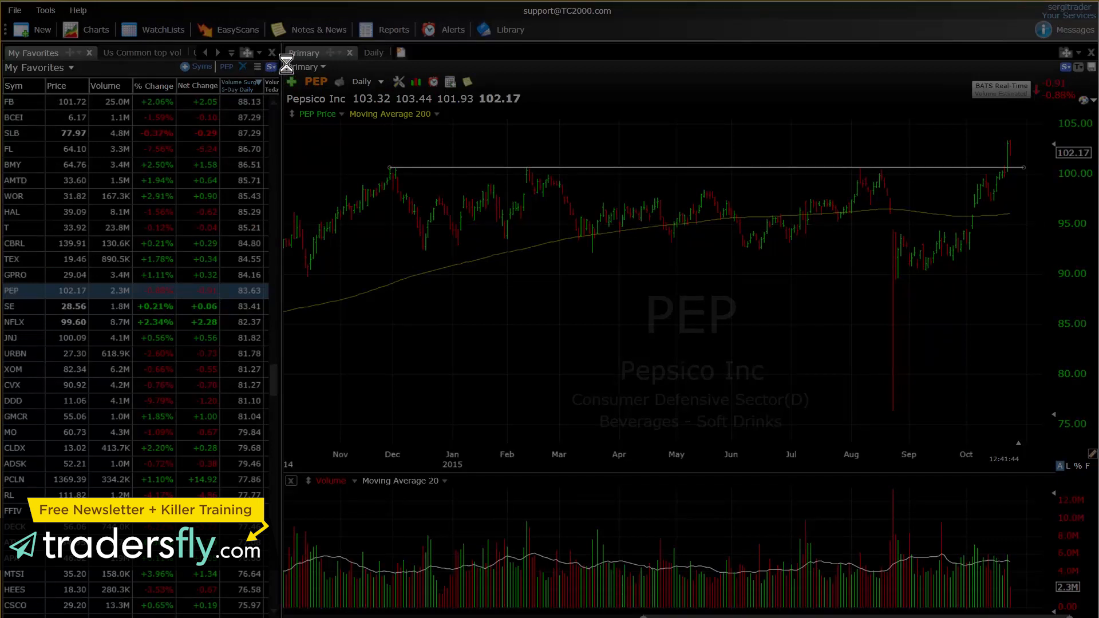
left_click_drag(288, 64, 1092, 426)
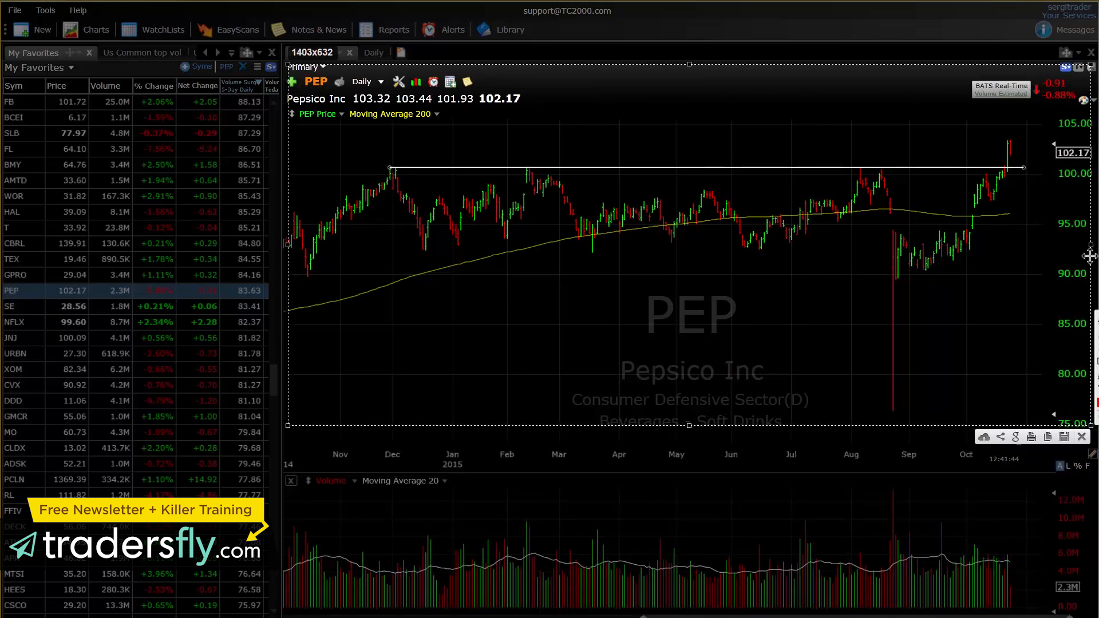
left_click_drag(1083, 257, 1048, 257)
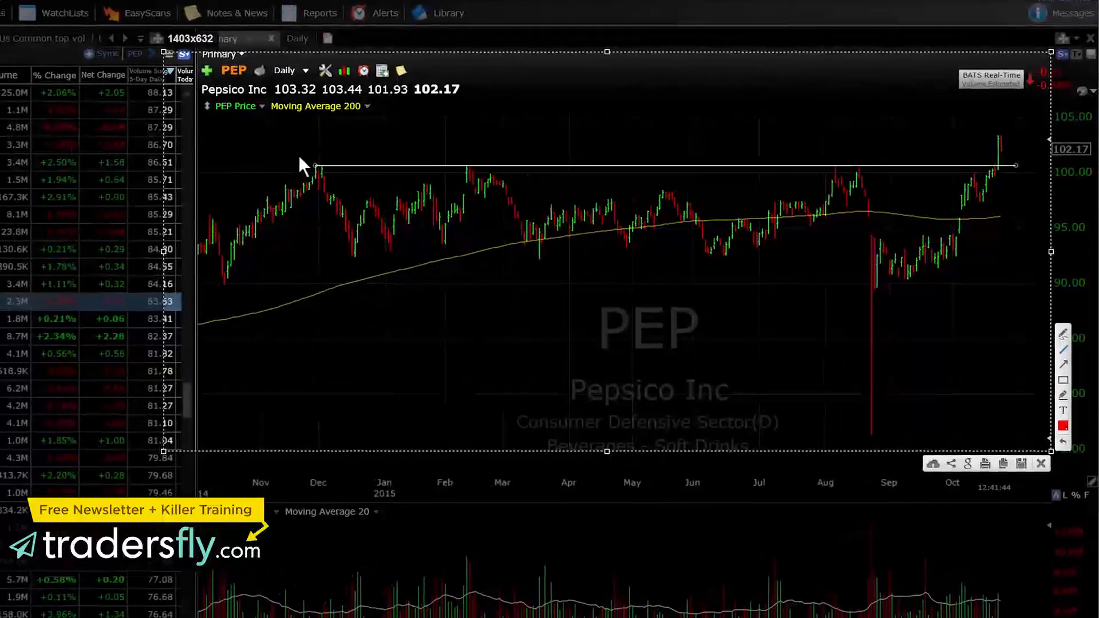
Draw a red line above the chart's white resistance line from about December to March, and a red arrow pointing at the October breakout.
left_click_drag(308, 153, 544, 152)
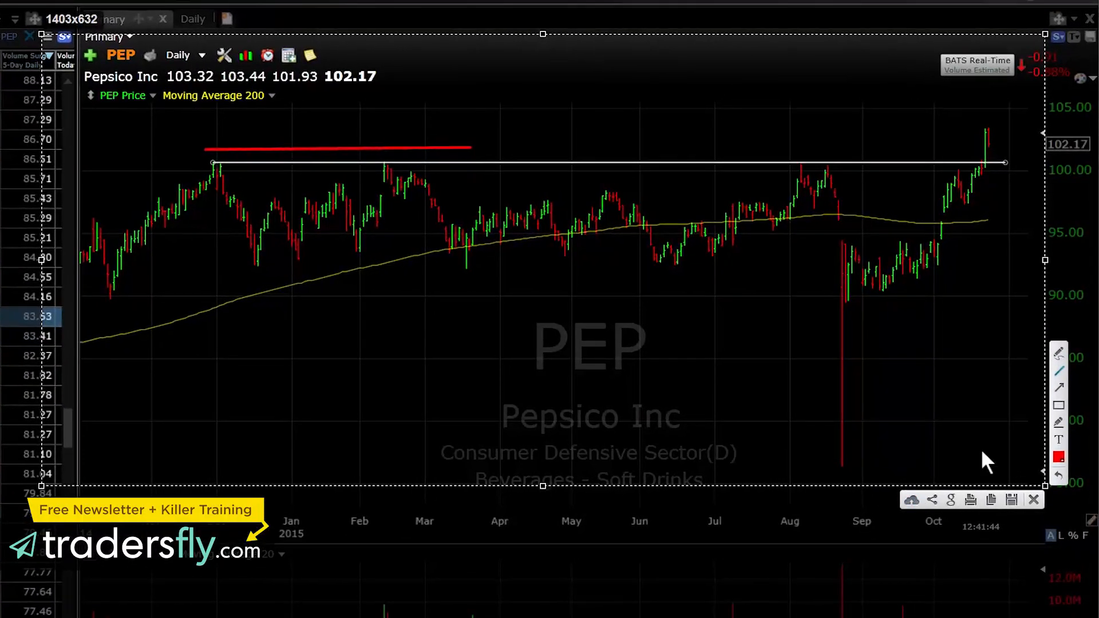
left_click(1059, 388)
mouse_move(928, 114)
left_mouse_down()
mouse_move(985, 153)
mouse_move(975, 149)
left_mouse_up()
Set the Lightshot annotation colour to yellow.
left_click(1057, 460)
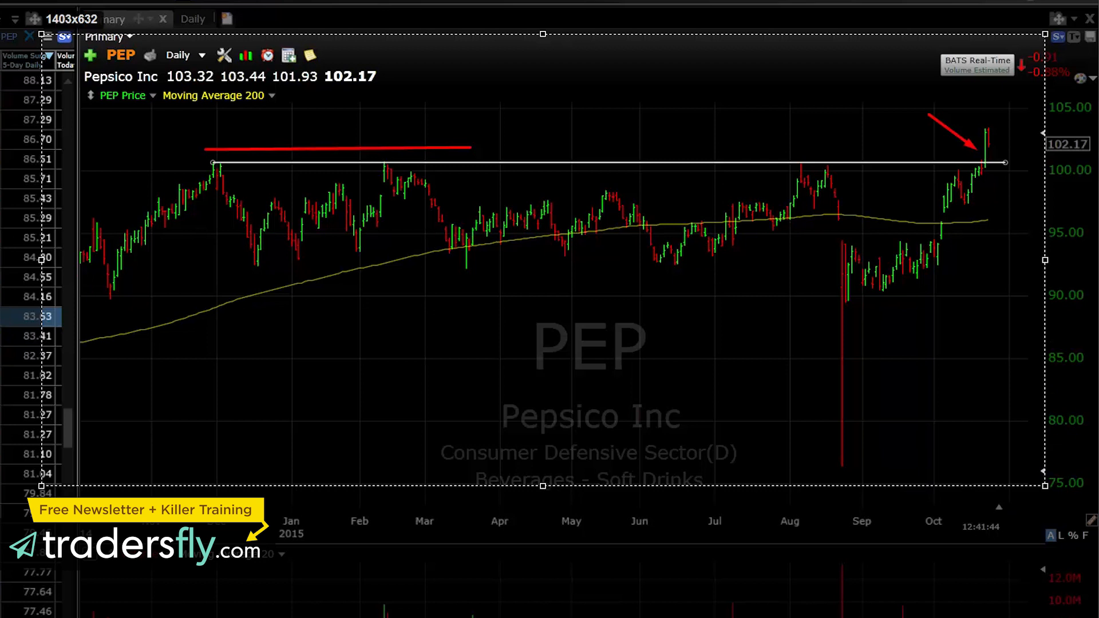
left_click(227, 489)
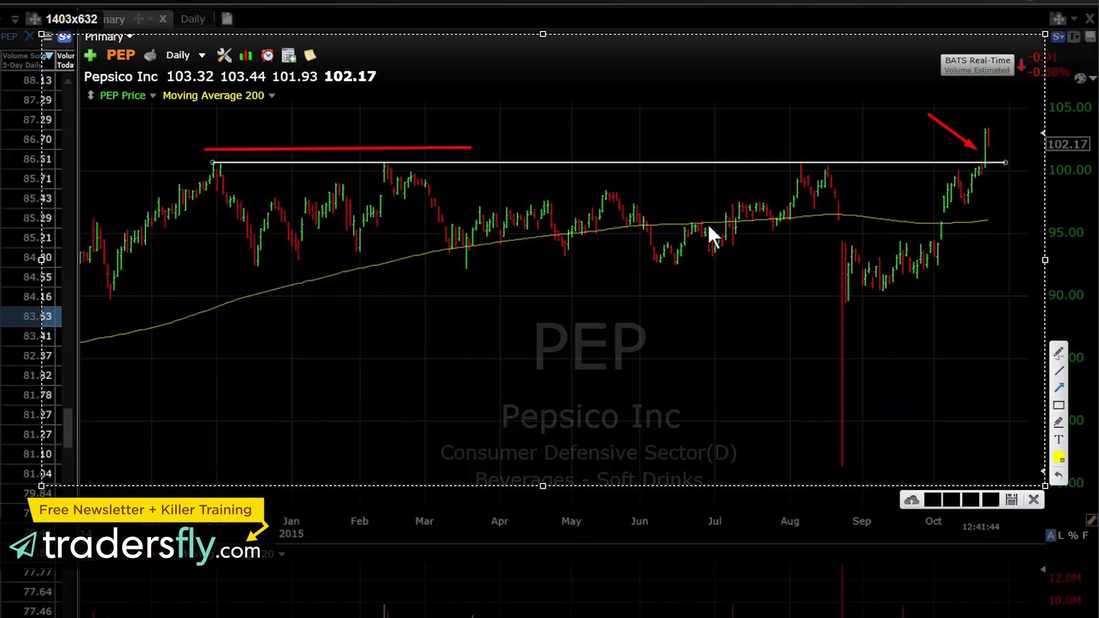
Draw a yellow arrow pointing at the October breakout on the captured PEP chart and copy the annotated capture.
left_click_drag(918, 123, 981, 166)
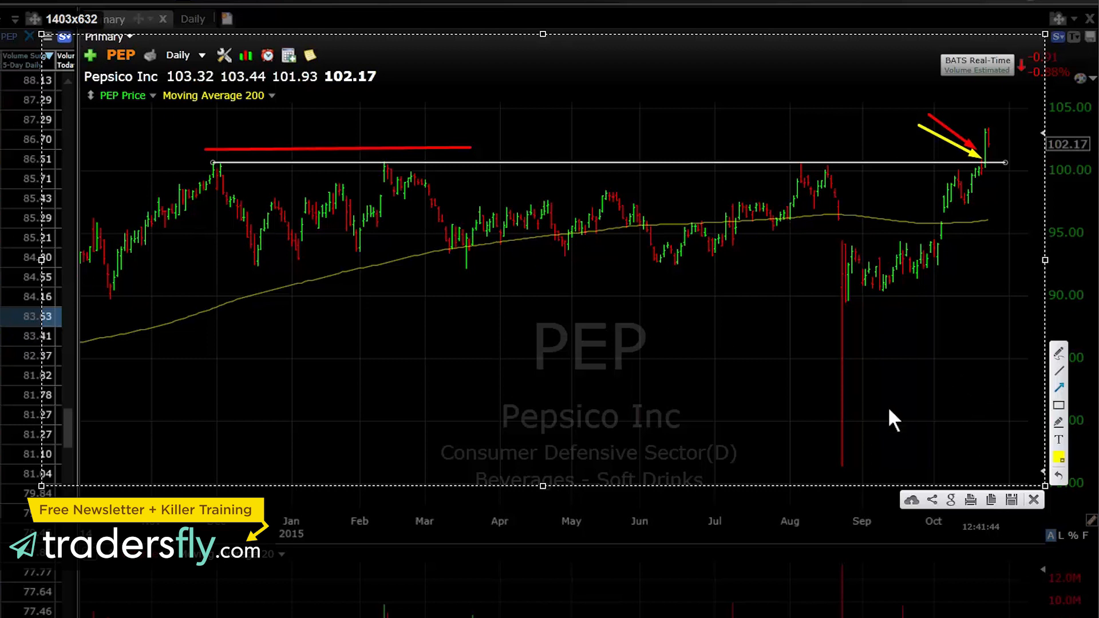
left_click(992, 500)
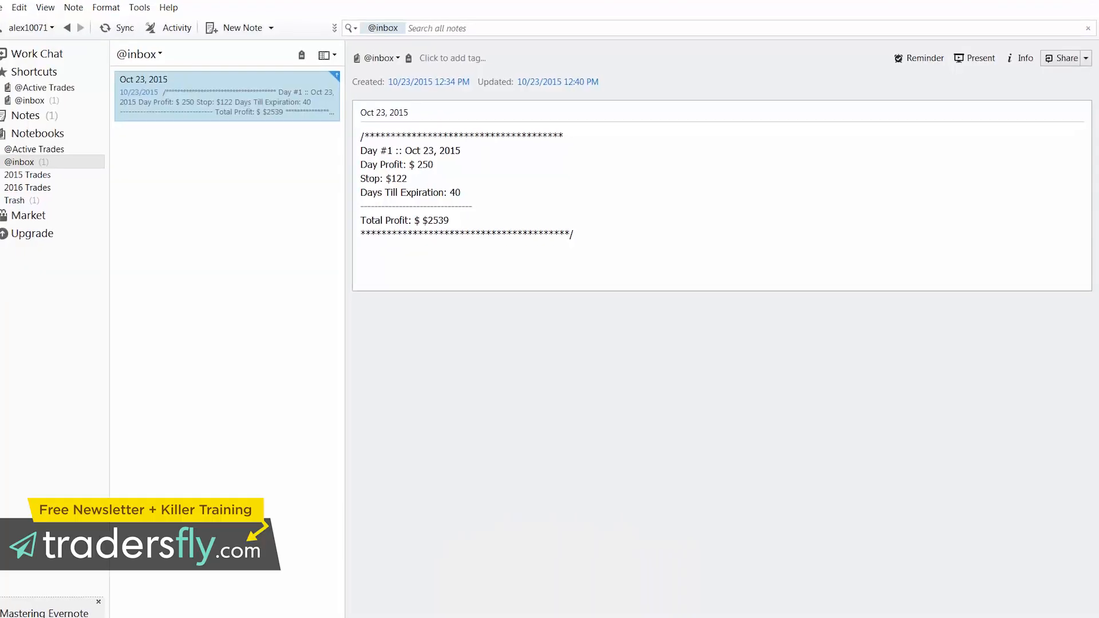
In Evernote, add blank lines below the Day #1 entry of the Oct 23, 2015 note and paste the chart capture there.
left_click(596, 235)
key("Return")
key("Return")
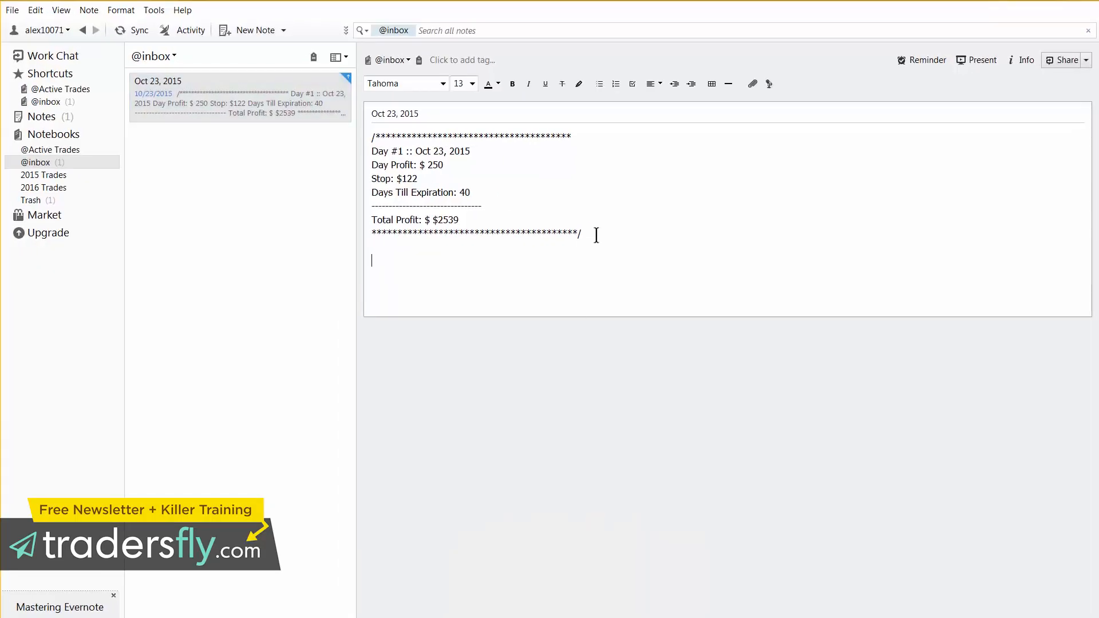
key("Return")
key("Return")
key("Return")
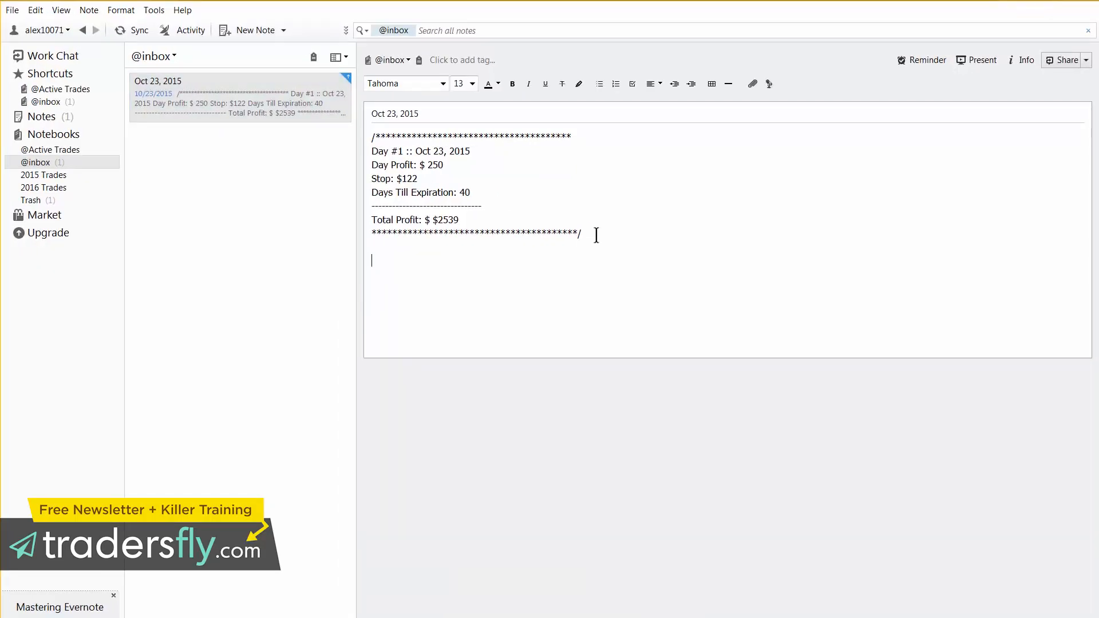
key("ctrl+v")
scroll(589, 329, "up", 2)
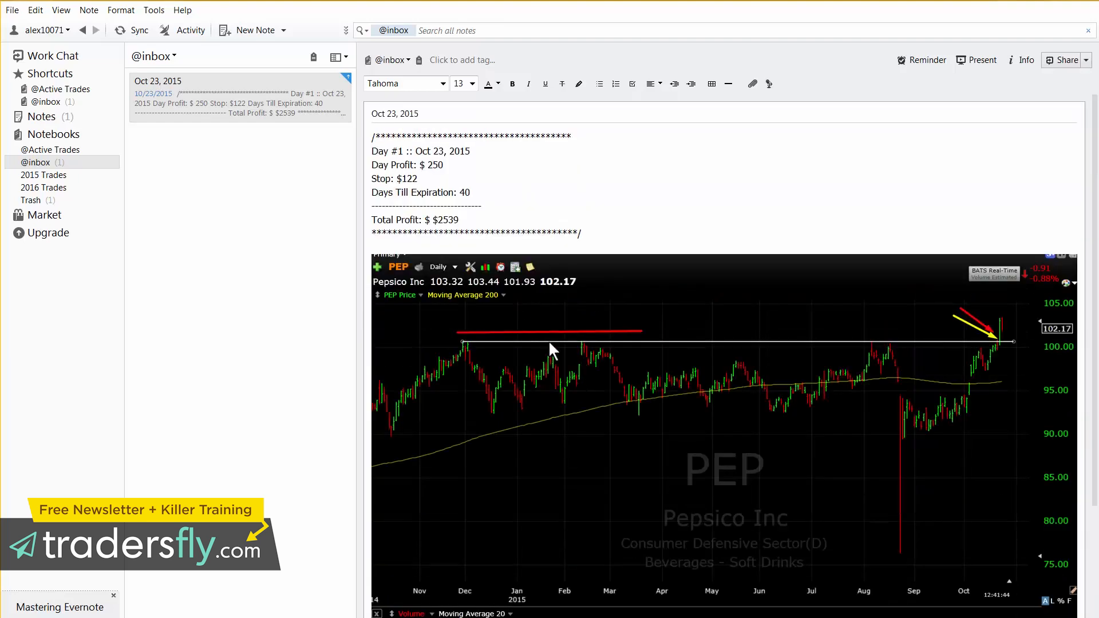
scroll(466, 258, "down", 3)
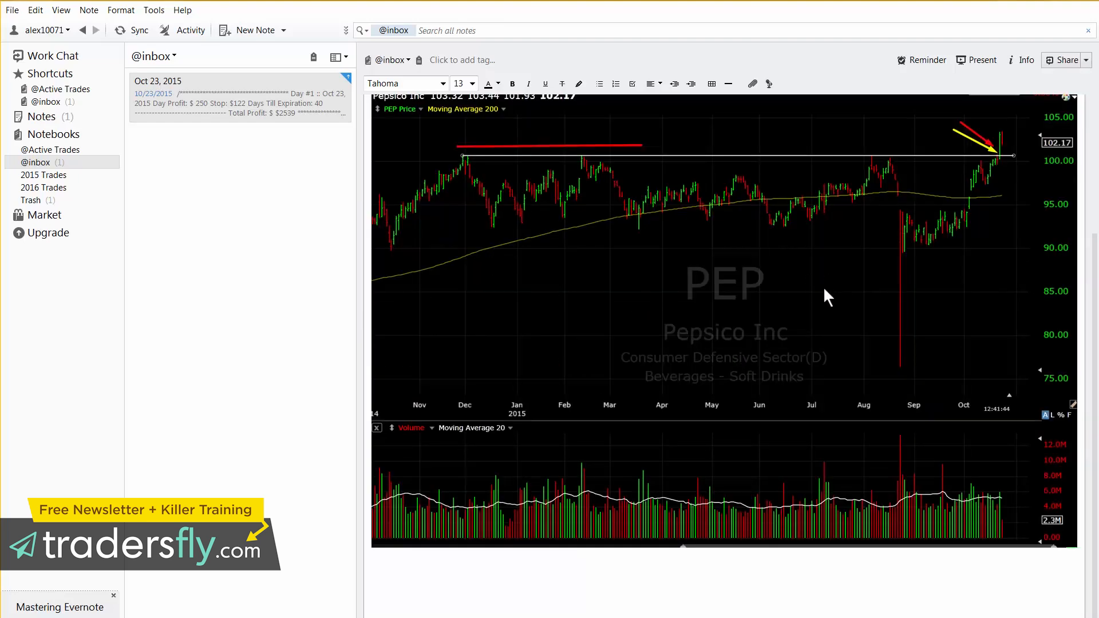
scroll(709, 295, "up", 3)
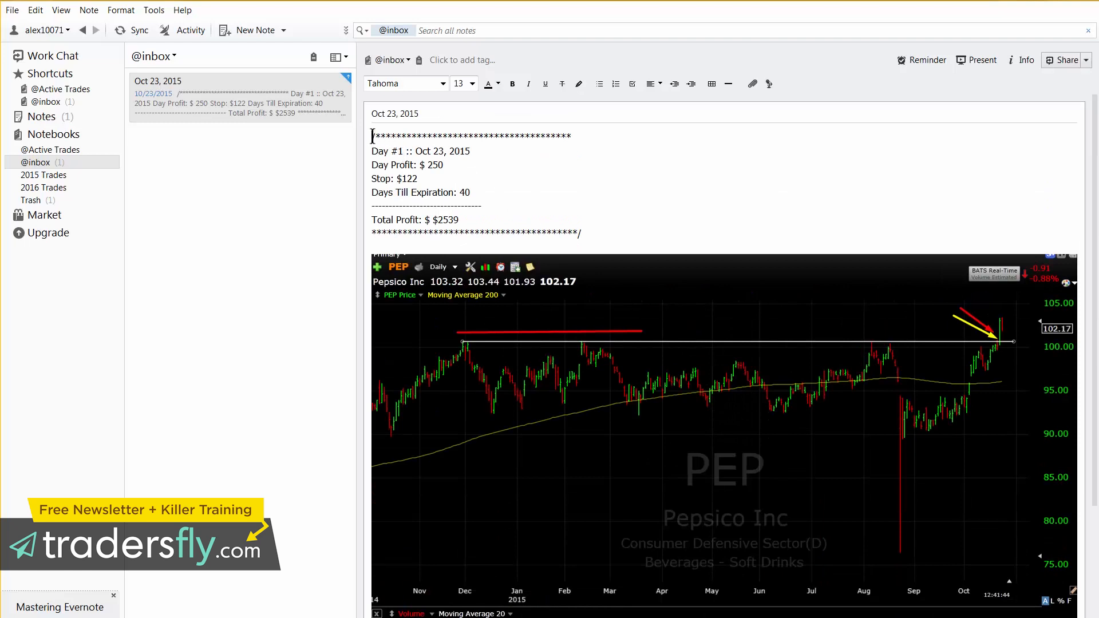
Insert several blank lines above the Day #1 entry at the start of the note.
key("Return")
key("Return")
key("Return")
key("Return")
key("Return")
key("Return")
key("Return")
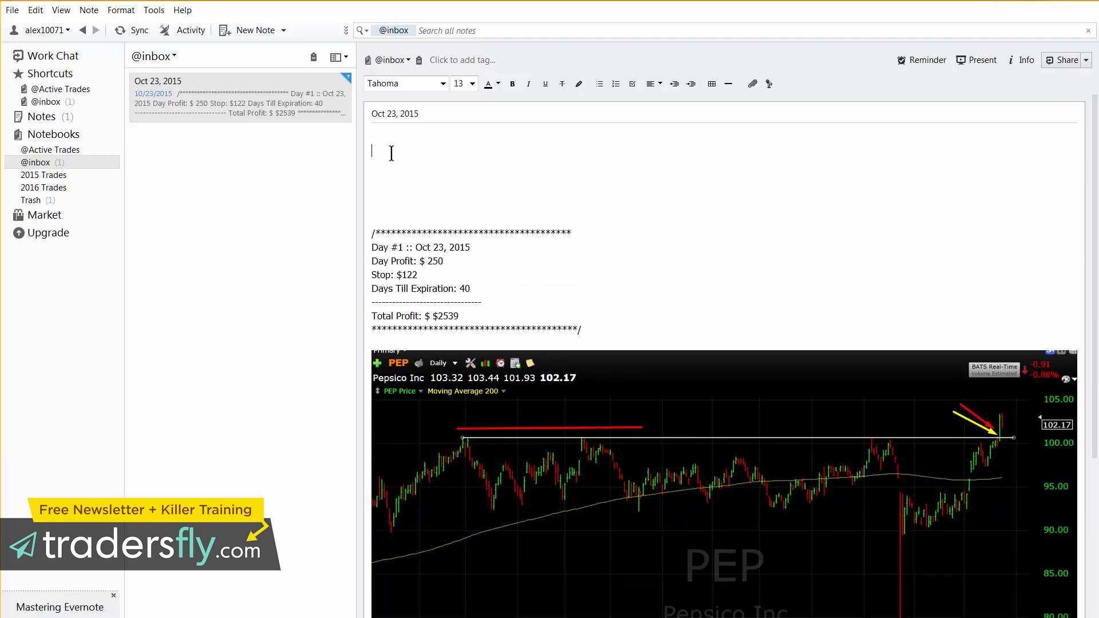
key("Return")
type("=day")
key("Return")
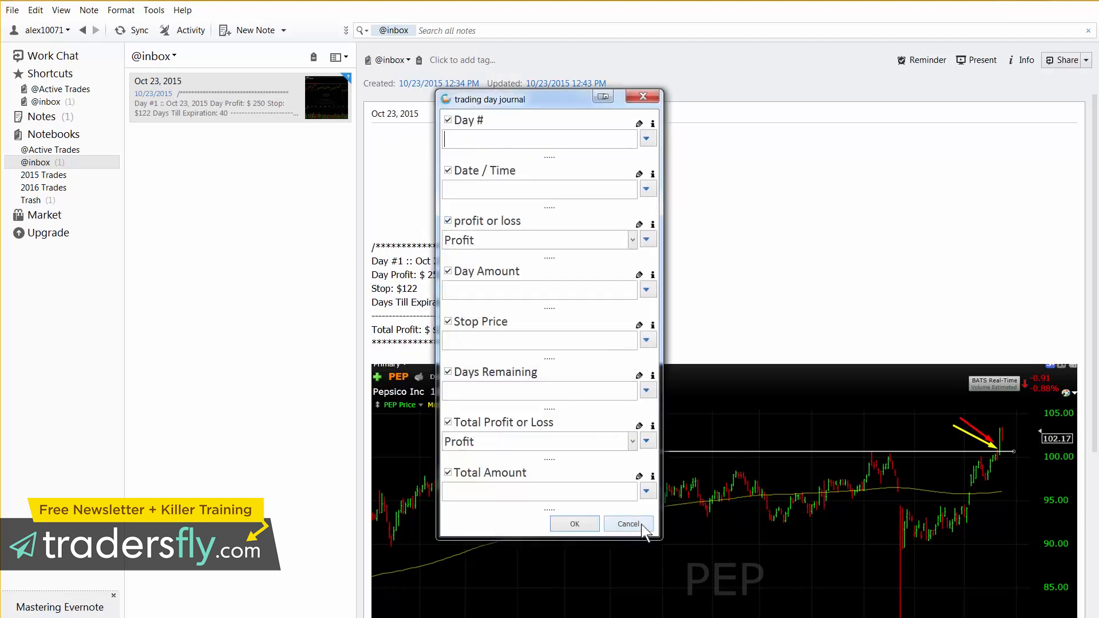
left_click(642, 523)
Copy the whole Day #1 entry block and paste the duplicate at the start of the note.
left_click_drag(598, 344, 374, 245)
left_click(388, 147)
key("ctrl+v")
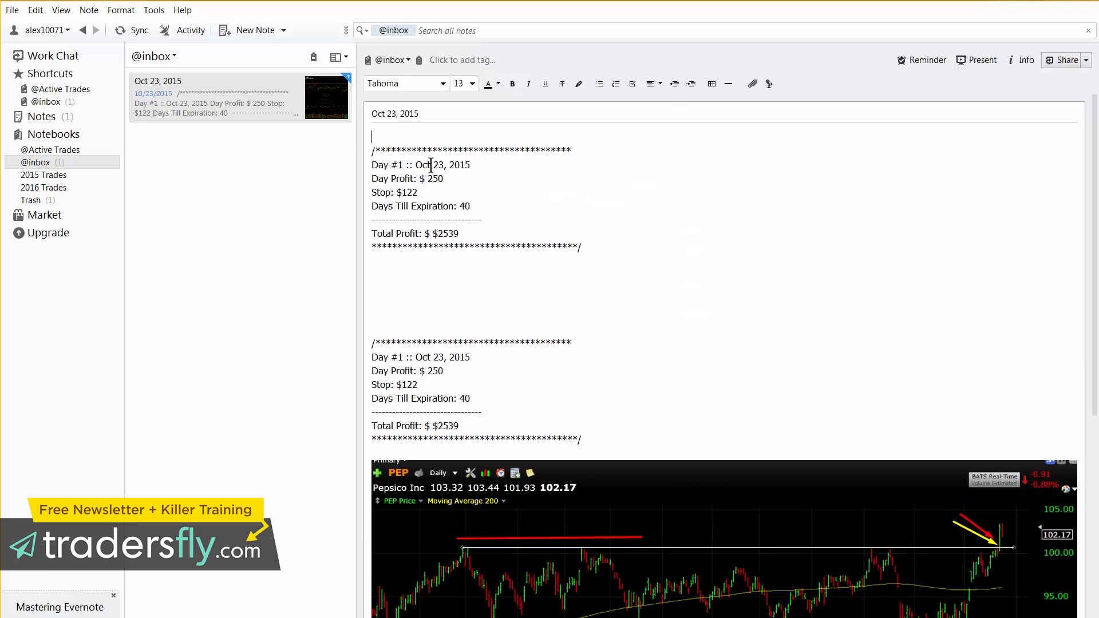
Change the date in the duplicated upper entry to Oct 24, 2015.
left_click_drag(482, 166, 416, 161)
type("Oct 23, 2015")
double_click(440, 165)
type("24")
left_click_drag(603, 252, 355, 138)
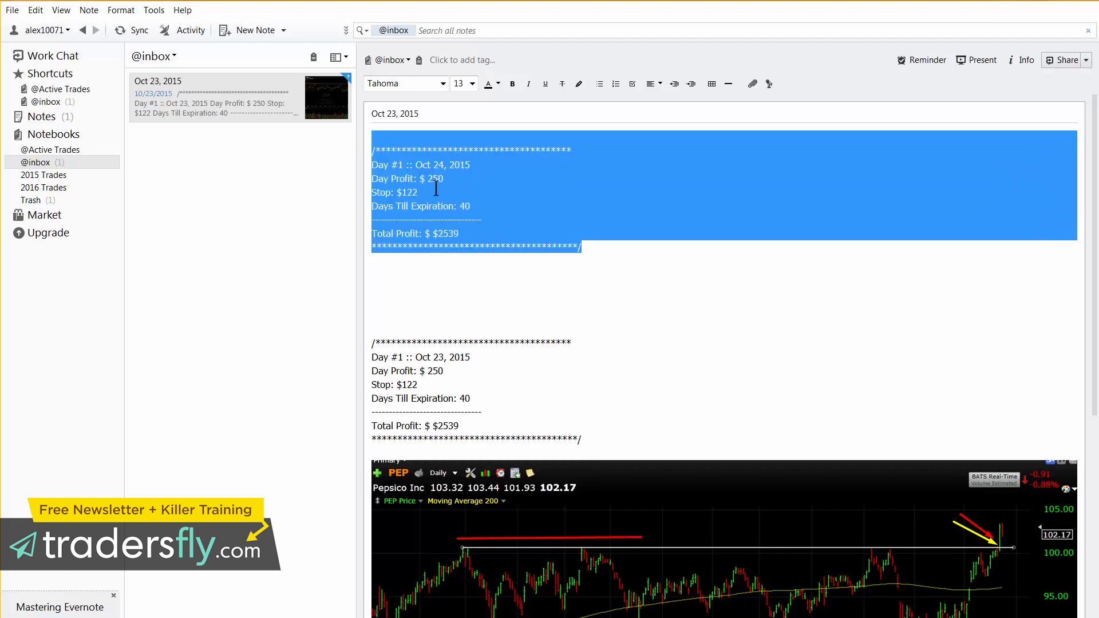
left_click(513, 208)
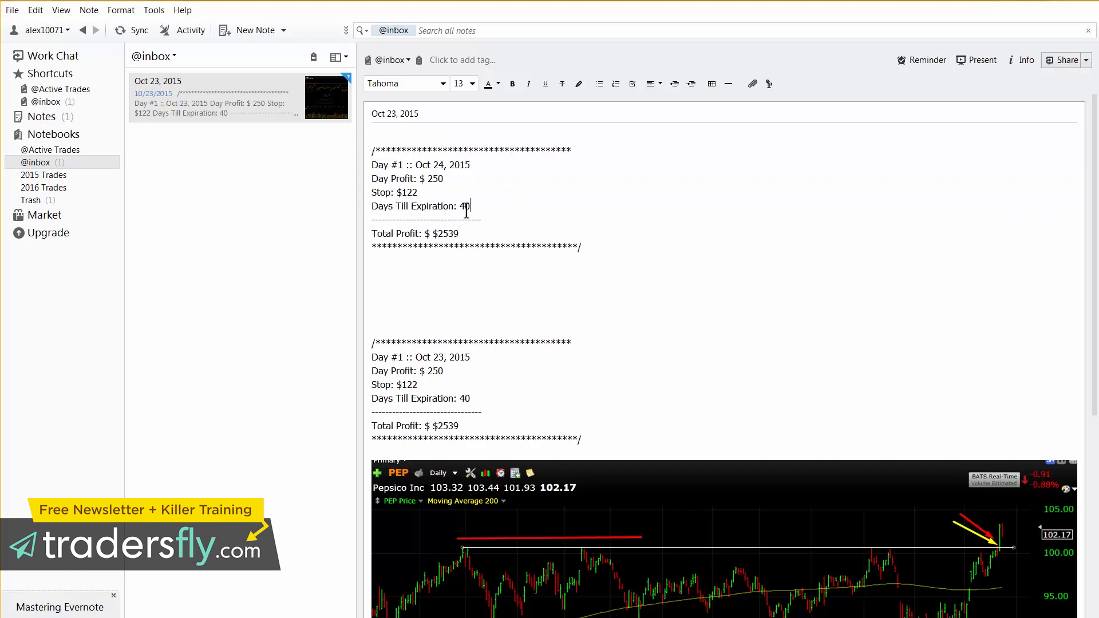
Renumber the duplicated entry as Day #2 and set its day profit to $ 150.
left_click_drag(462, 208, 475, 208)
left_click(488, 208)
key("Return")
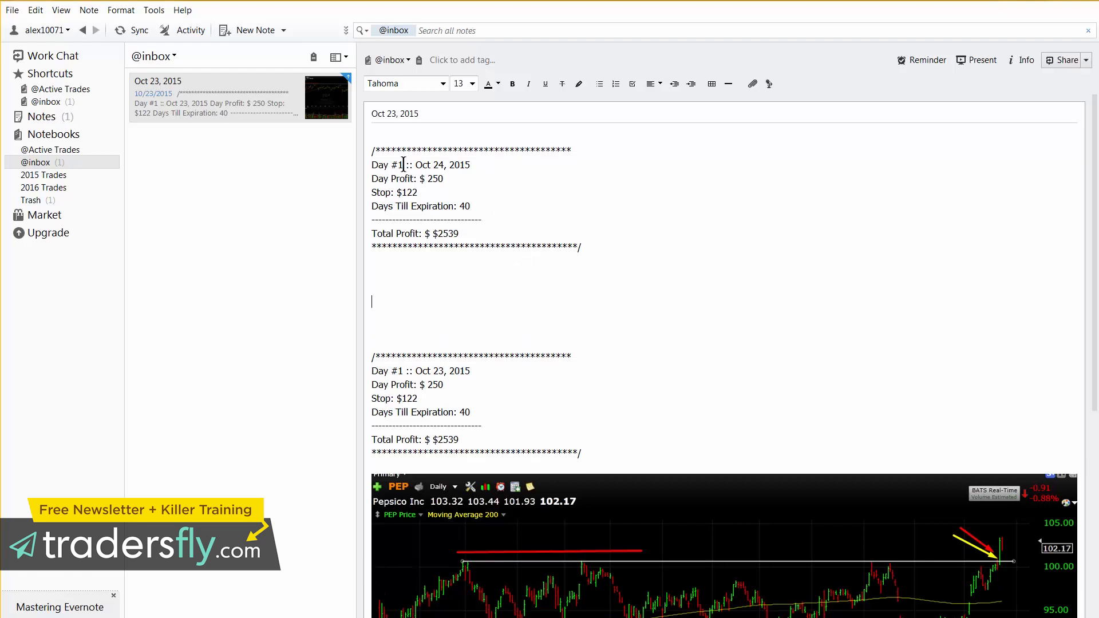
type("20")
type("1")
Try removing the Days Till Expiration line and the last total profit digit from the Day #2 entry, and undo it.
left_click(405, 209)
left_click_drag(483, 208, 368, 216)
key("BackSpace")
key("BackSpace")
left_click(465, 221)
key("BackSpace")
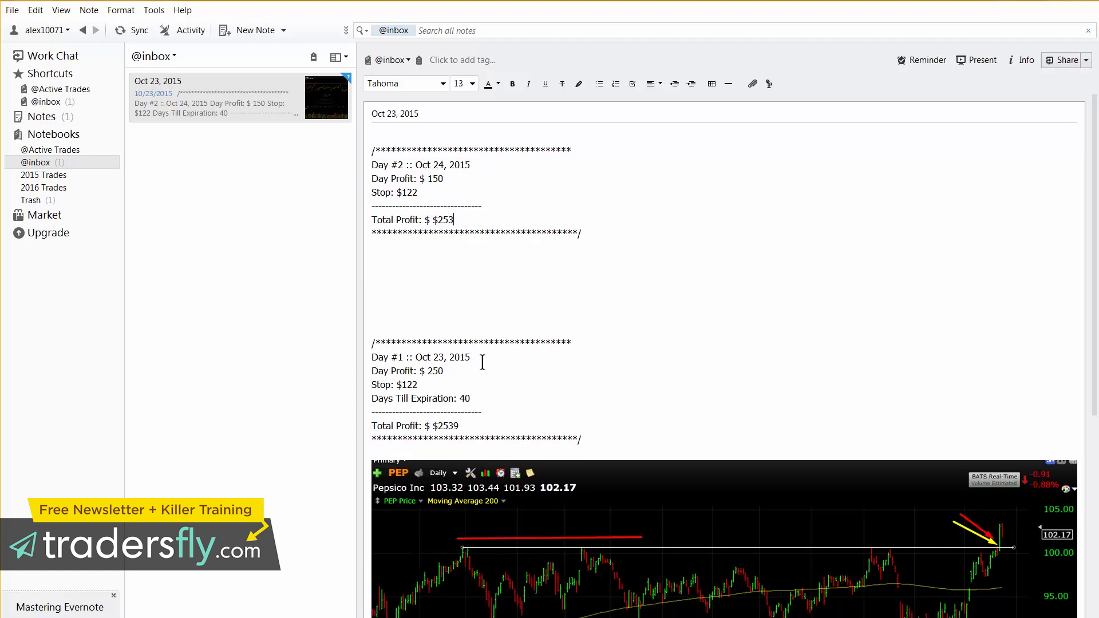
key("ctrl+z")
key("ctrl+z")
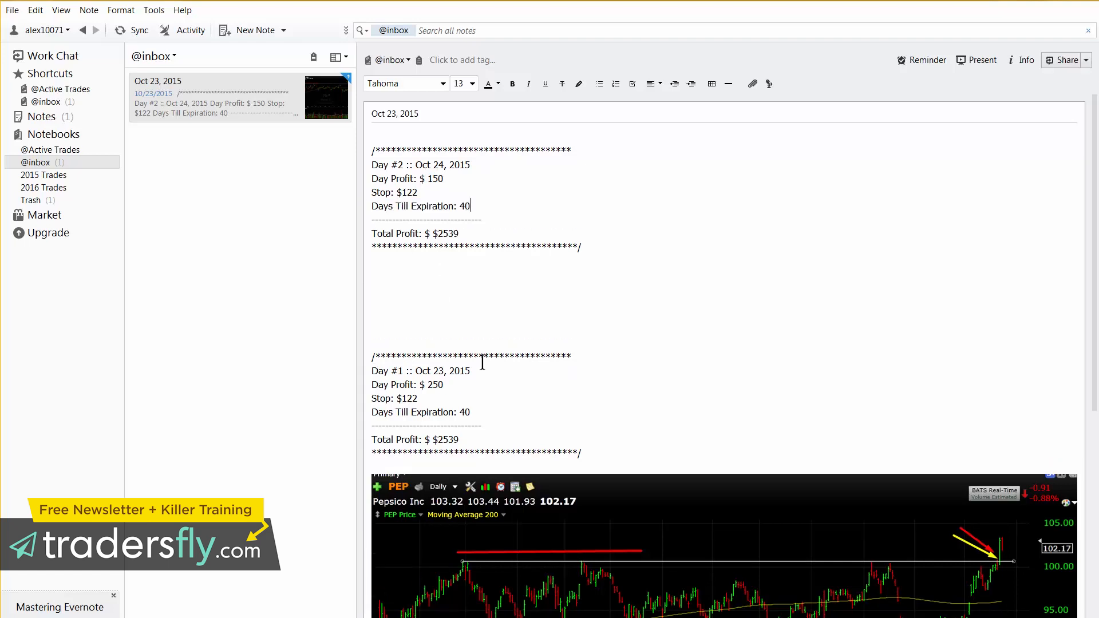
Delete the Days Till Expiration line from both the Day #2 and the Day #1 entries.
left_click_drag(480, 205, 368, 213)
key("BackSpace")
key("BackSpace")
left_click(465, 221)
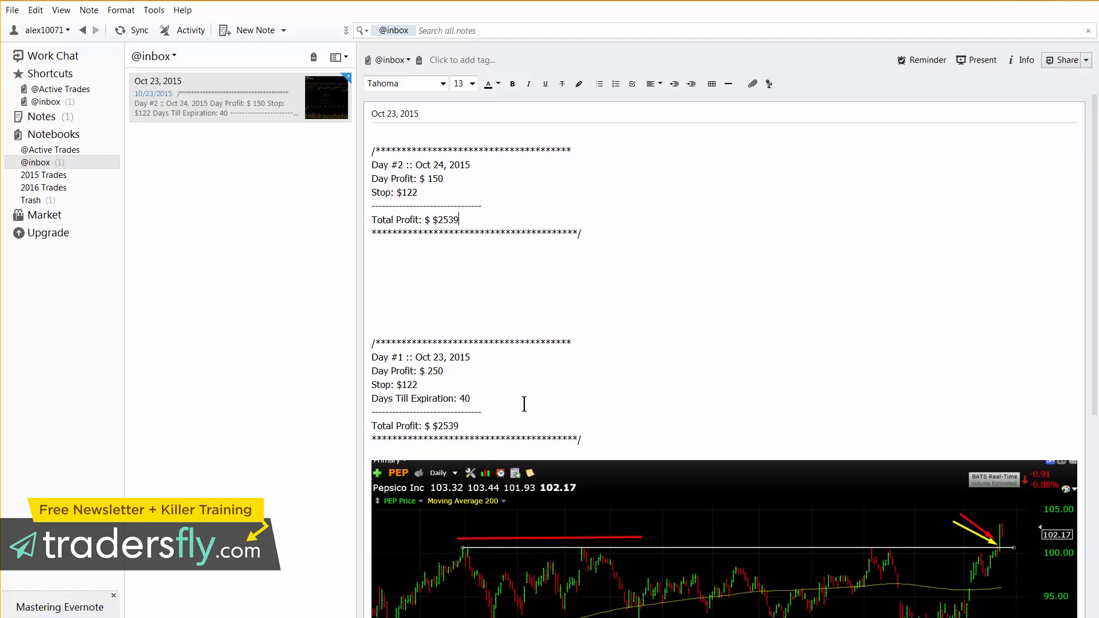
left_click_drag(496, 400, 343, 401)
key("BackSpace")
key("BackSpace")
left_click(454, 412)
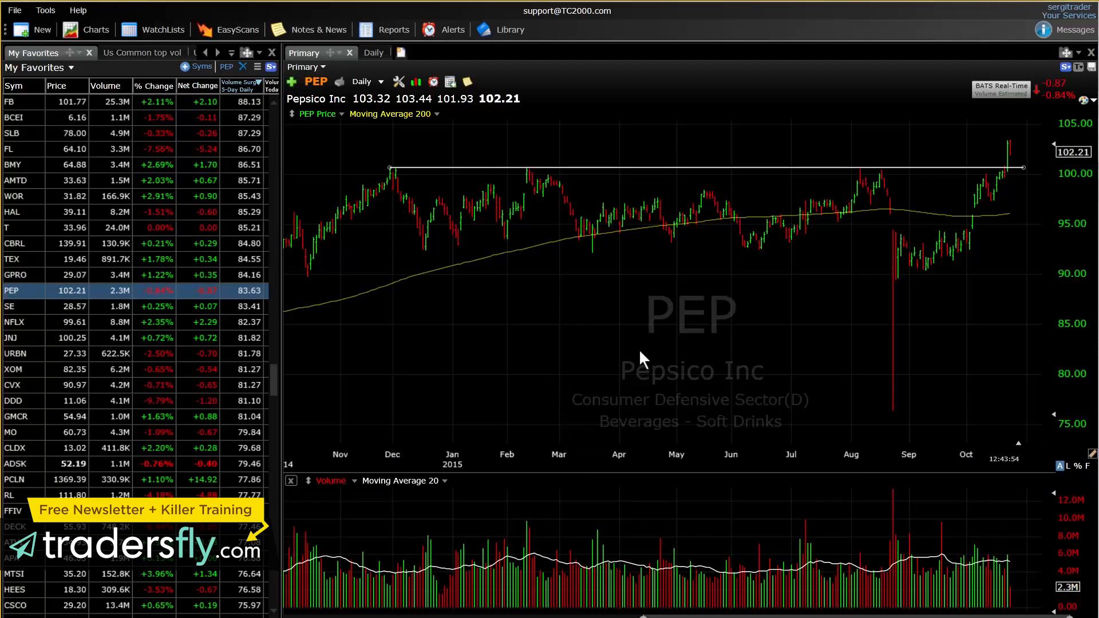
In TC2000, capture about 1405x954 pixels of the hourly PEP chart with a yellow arrow at the breakout above the white line, and copy it.
key("h")
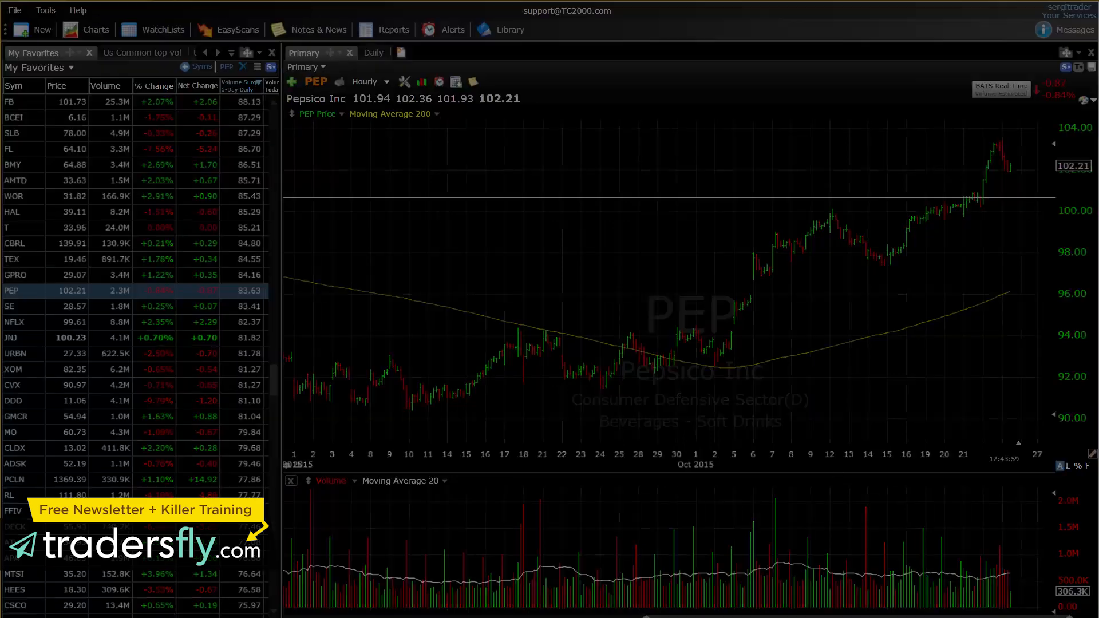
left_click_drag(1085, 614, 281, 69)
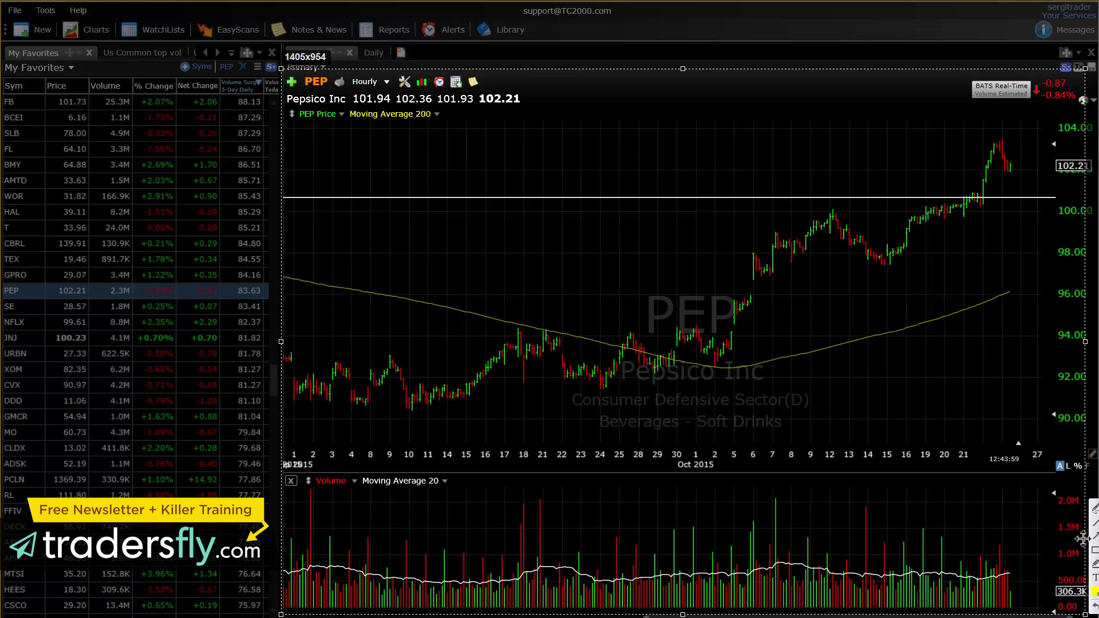
left_click_drag(941, 158, 982, 185)
key("Escape")
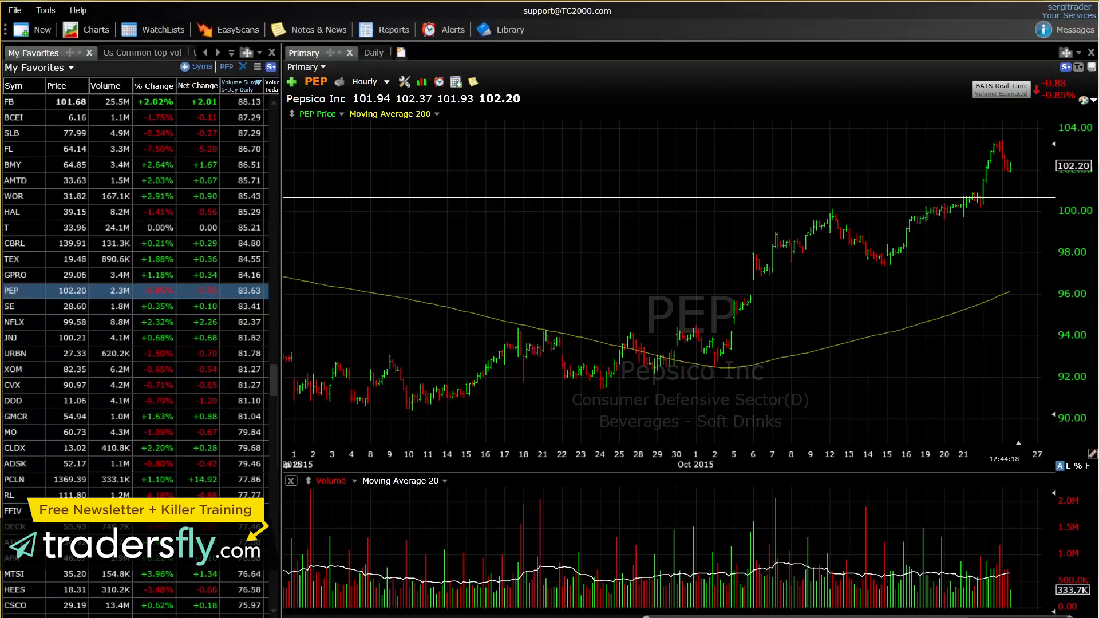
In Evernote, paste the hourly chart capture below the Day #2 entry and the NFLX position row capture above that chart.
left_click(550, 617)
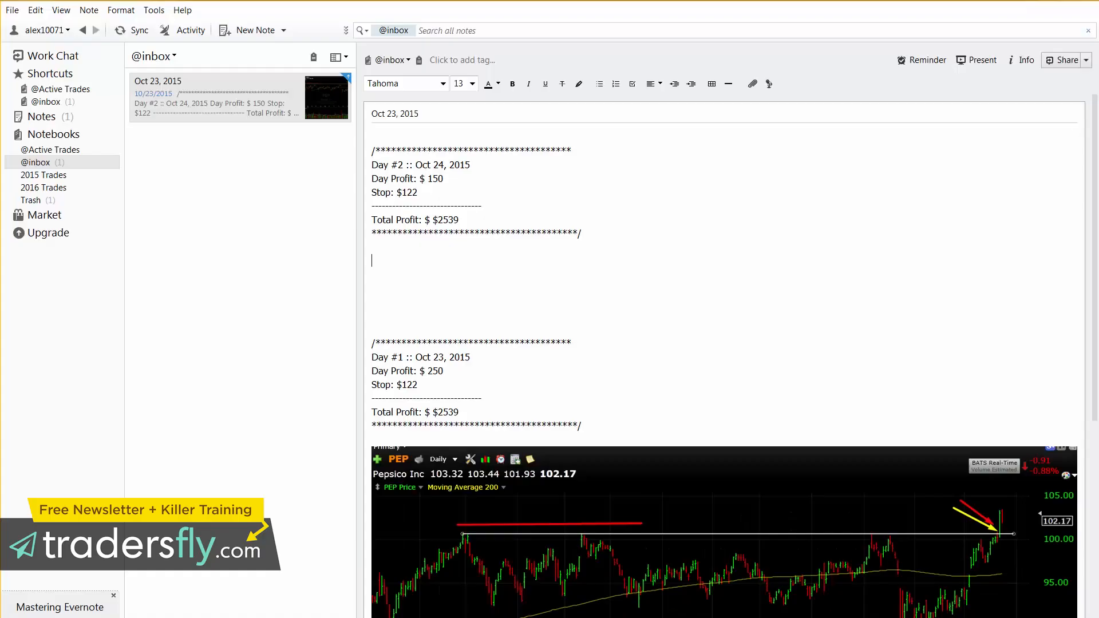
left_click(407, 255)
key("ctrl+v")
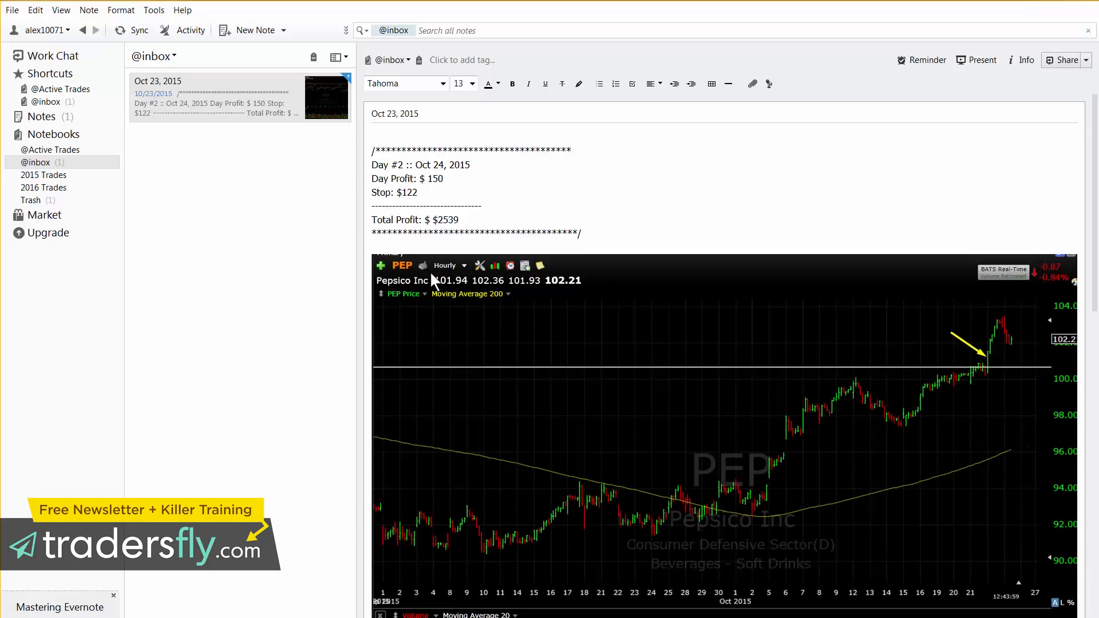
scroll(472, 318, "up", 6)
scroll(614, 382, "down", 2)
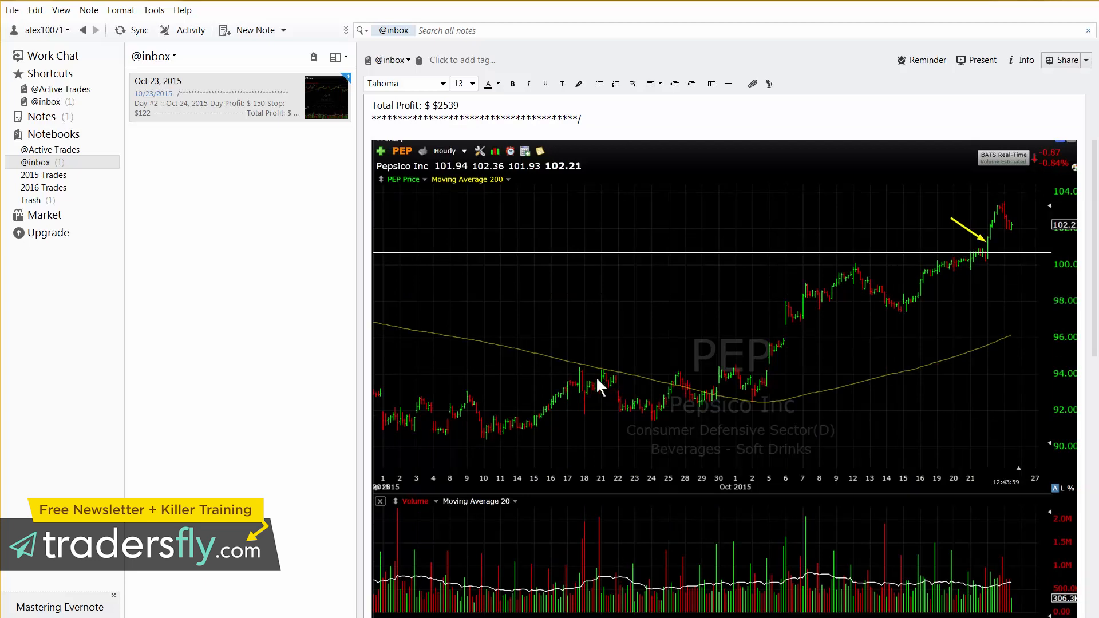
scroll(581, 379, "up", 2)
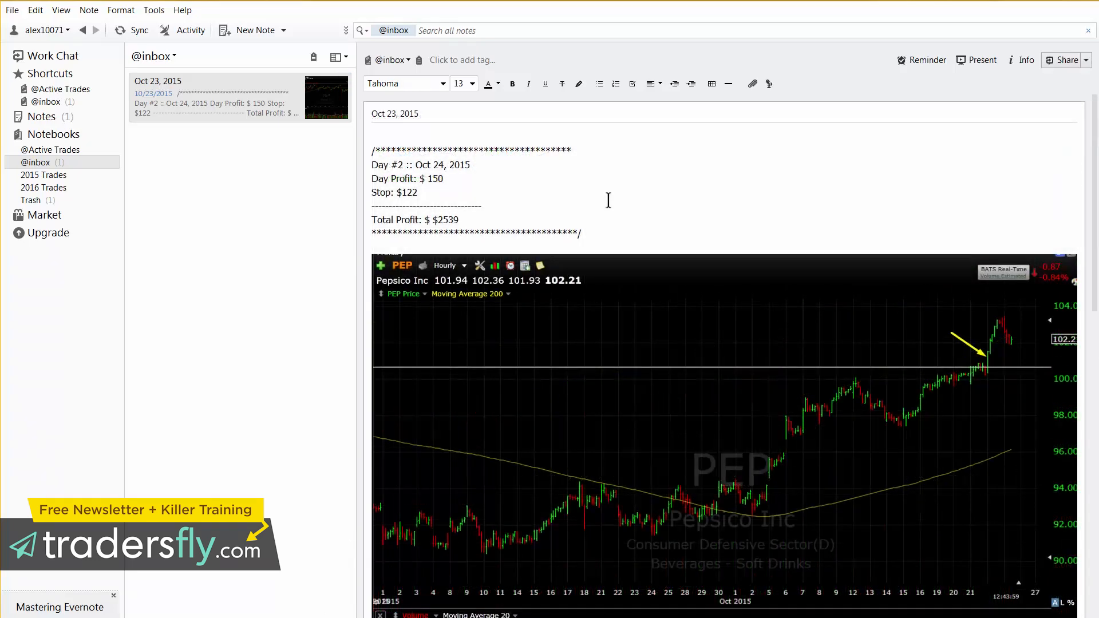
key("Return")
key("ctrl+v")
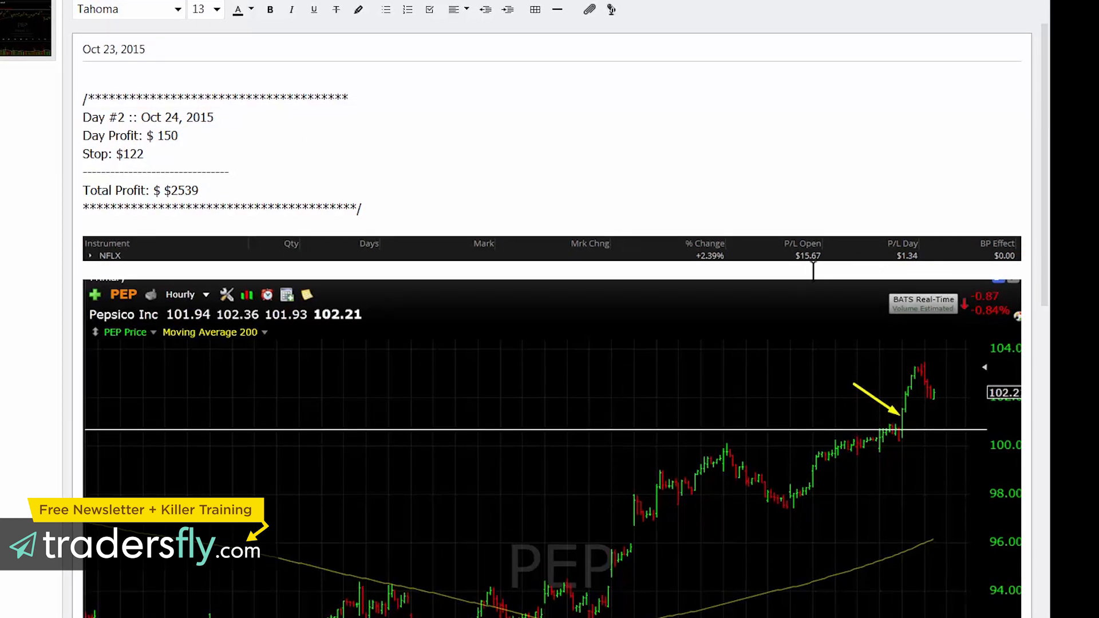
Set the Day #2 entry's day profit to 1.34 and its total profit to 15.67.
left_click_drag(179, 136, 174, 136)
key("BackSpace")
key("BackSpace")
type(".34")
left_click(203, 191)
left_click_drag(198, 191, 164, 191)
key("BackSpace")
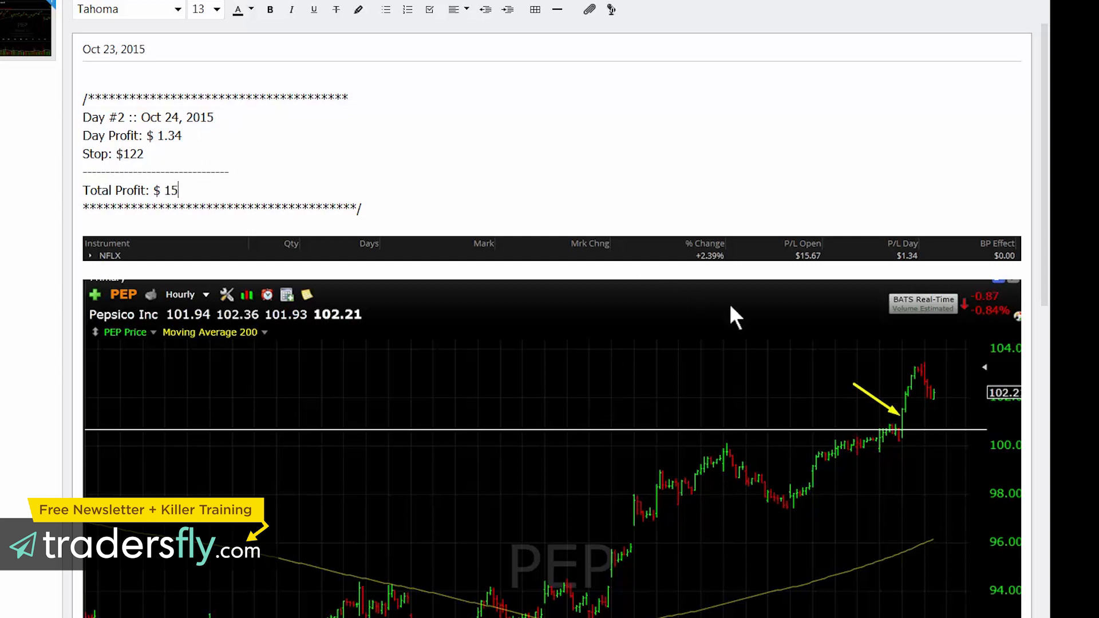
type("15.67")
left_click(197, 48)
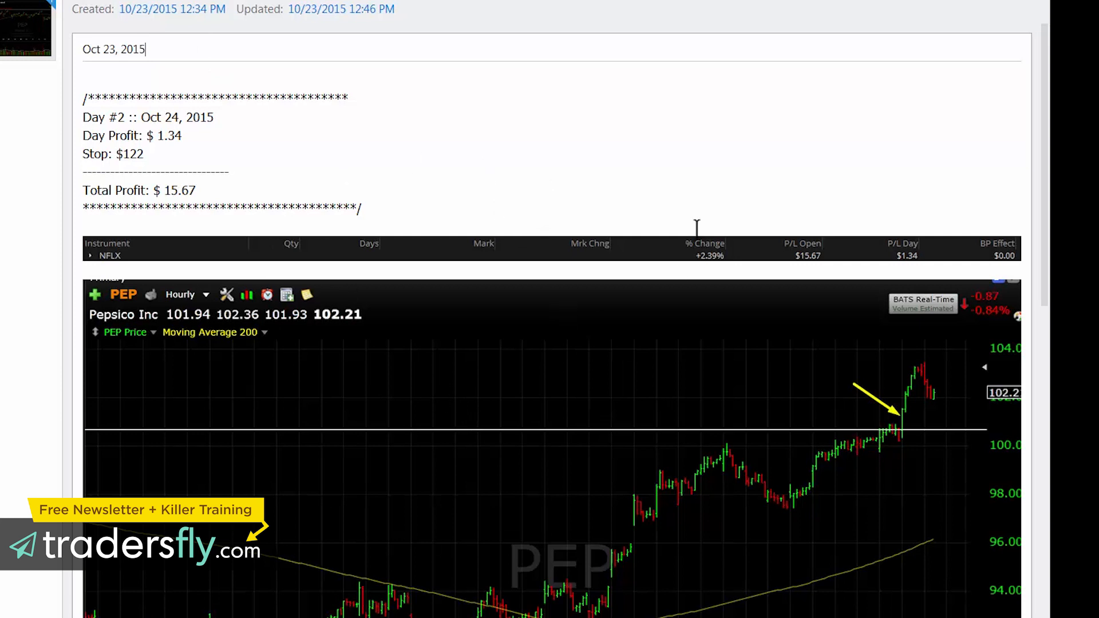
Add blank lines above the Day #2 entry and paste a copy of that entry there.
left_click(136, 81)
key("Return")
key("Return")
key("Return")
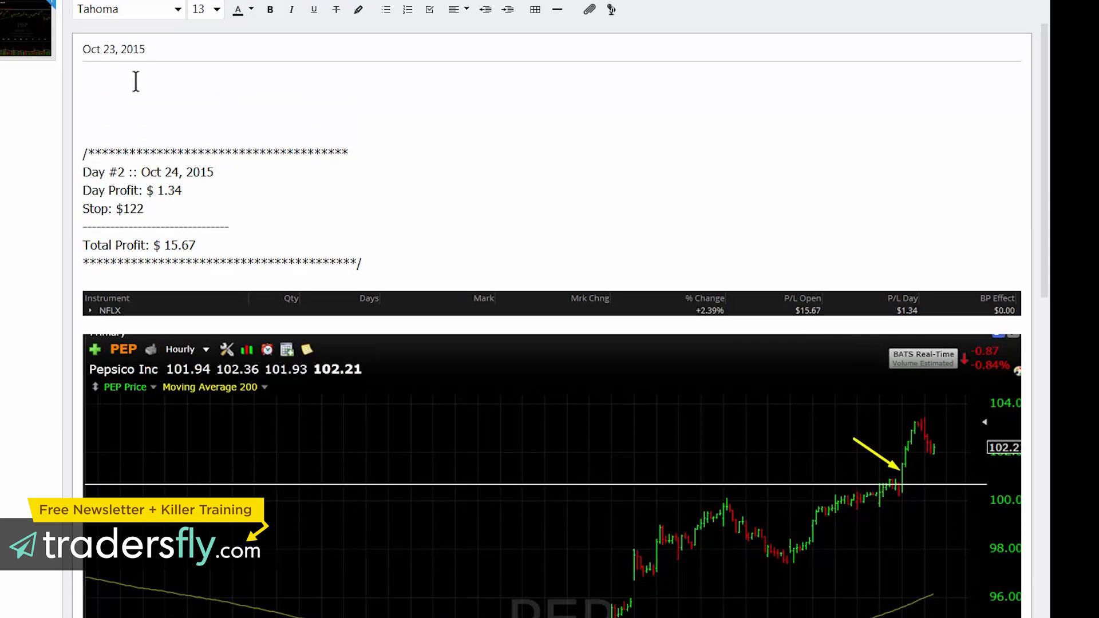
left_click_drag(385, 270, 77, 155)
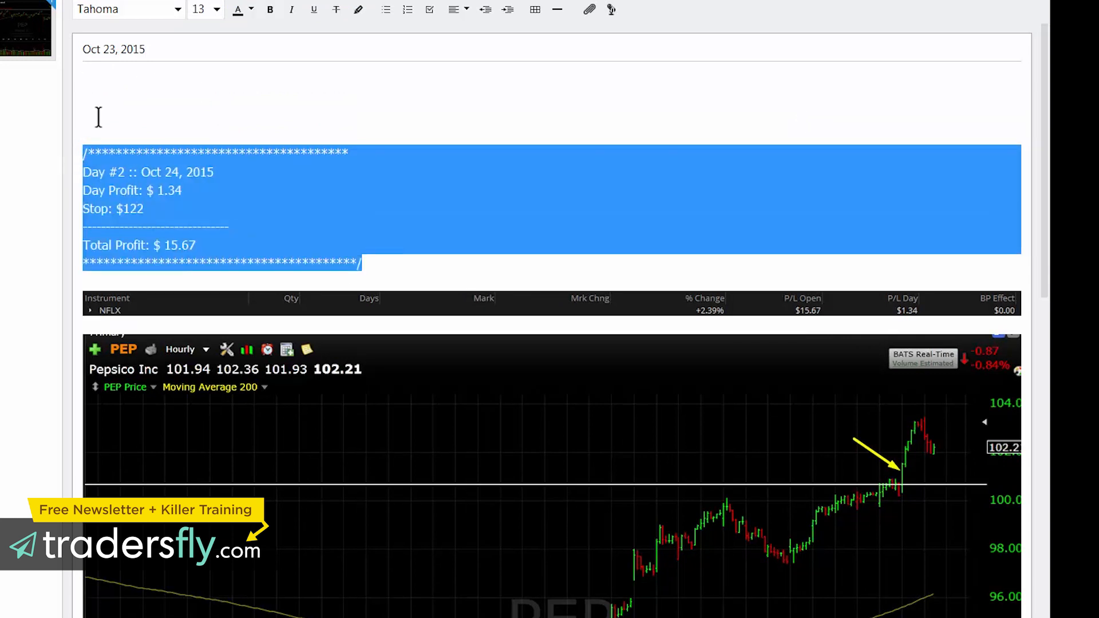
key("ctrl+c")
left_click(79, 98)
key("ctrl+v")
Renumber the new upper entry as Day #25 and set its total profit to 56.
double_click(118, 115)
type("15")
left_click_drag(122, 121, 118, 120)
type("2")
left_click_drag(198, 190, 163, 190)
type("56")
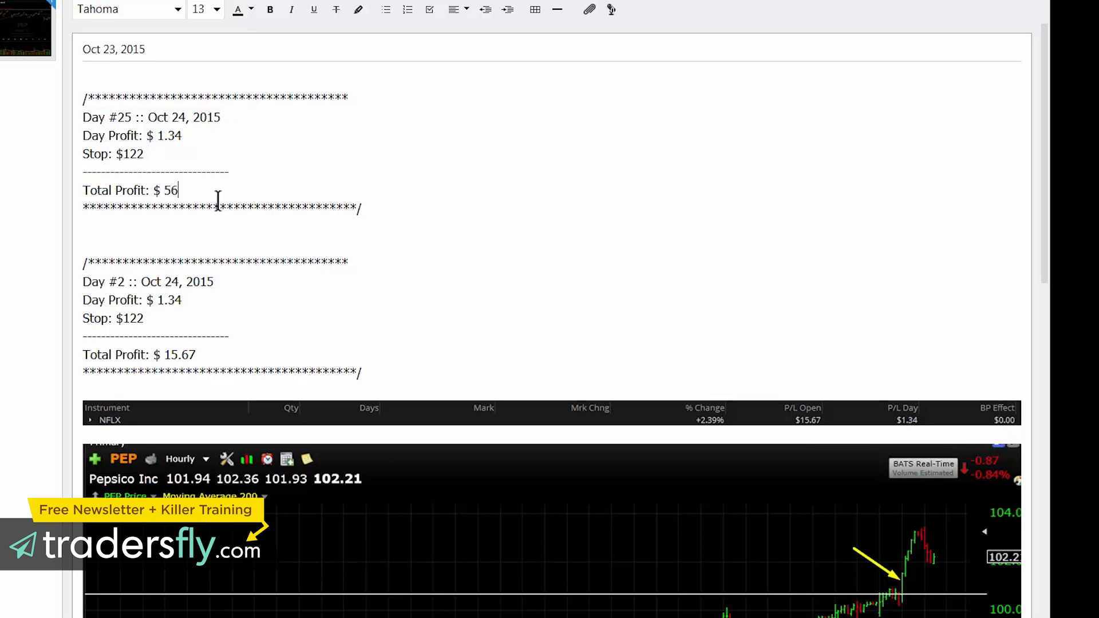
Below the Day #25 entry, add "Exited the trade for $56 profit - decided that earnings were too risky." followed by blank lines.
left_click(135, 224)
type("Exited the trade for $56 profit - decided that earnings were too risky.")
key("Return")
key("Return")
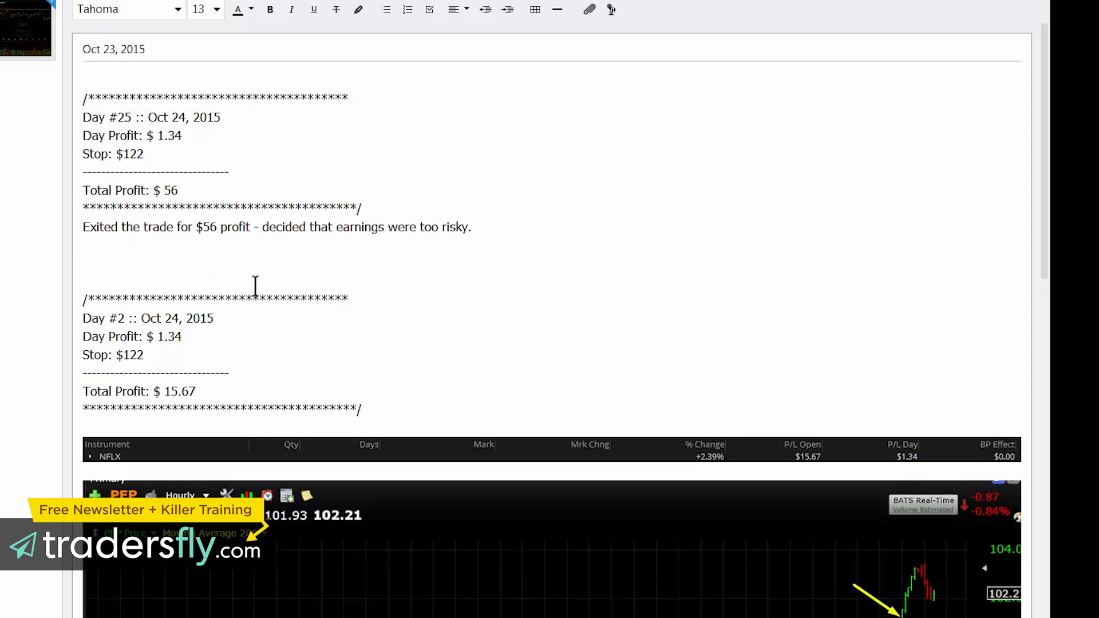
left_click_drag(170, 46, 77, 36)
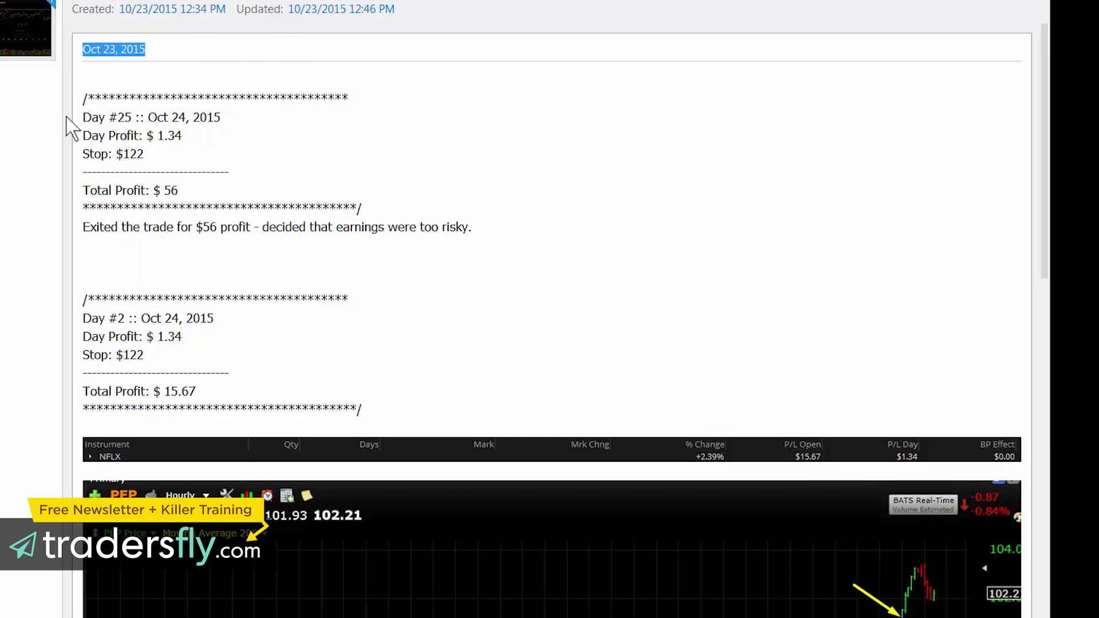
left_click(197, 79)
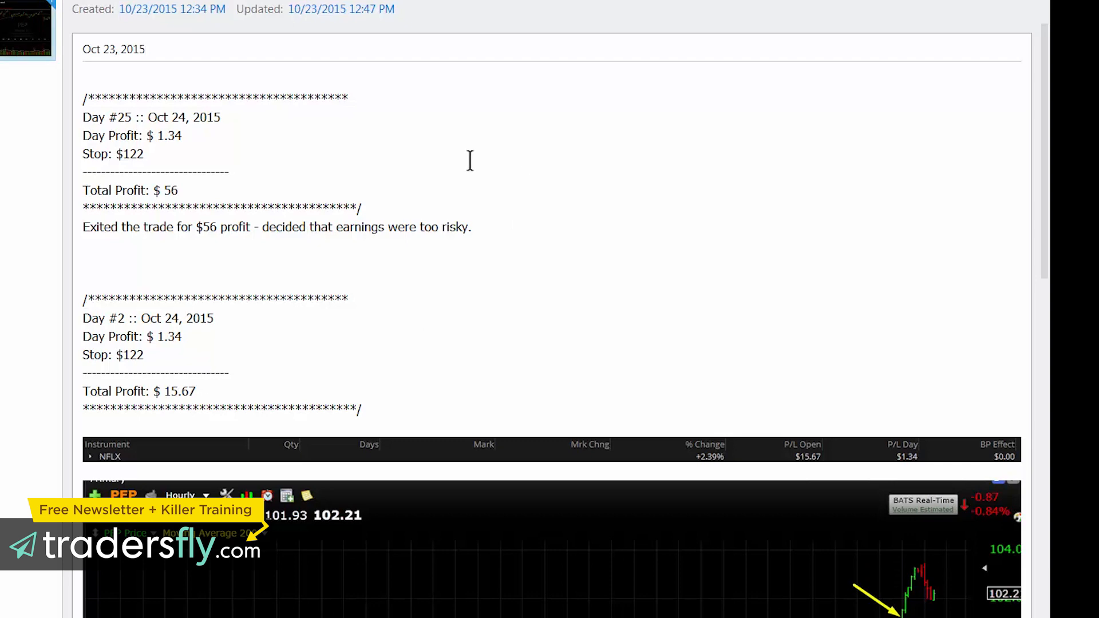
left_click(278, 166)
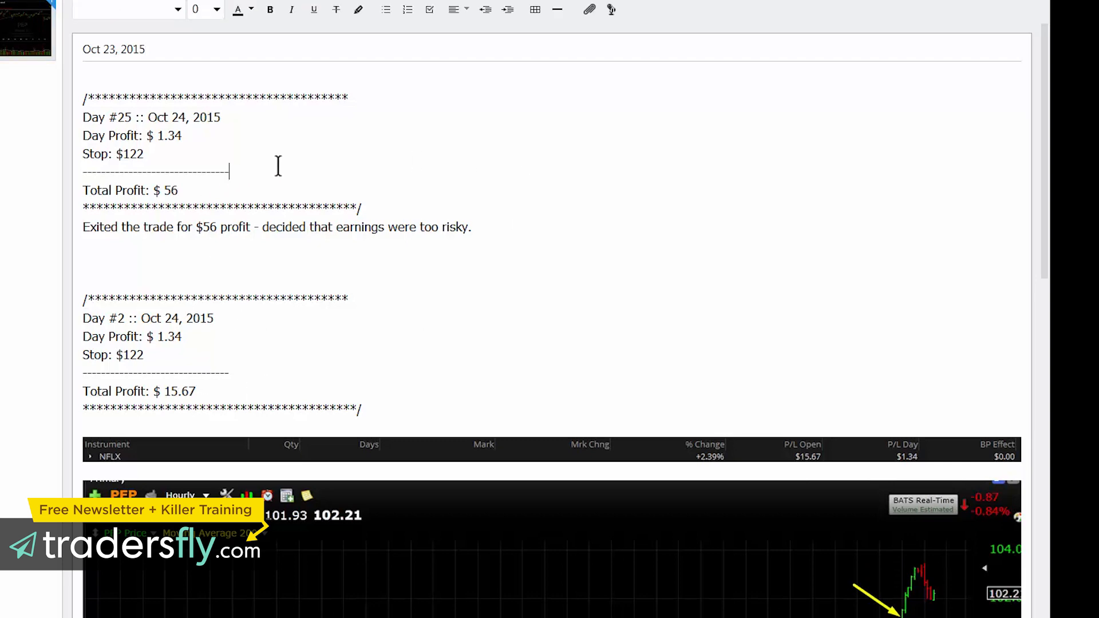
scroll(300, 201, "down", 5)
scroll(303, 239, "up", 5)
left_click_drag(163, 49, 88, 45)
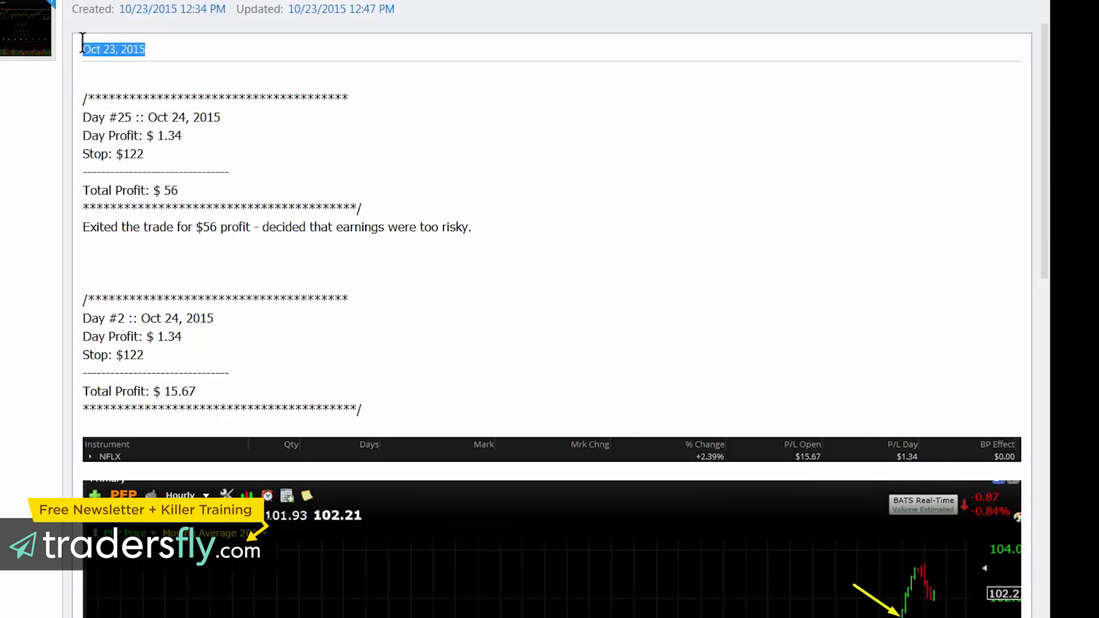
Extend the note's title to "Oct 23, 2015 - NFLX - 100 Shares - LONG".
key("BackSpace")
key("ctrl+z")
key("ctrl+z")
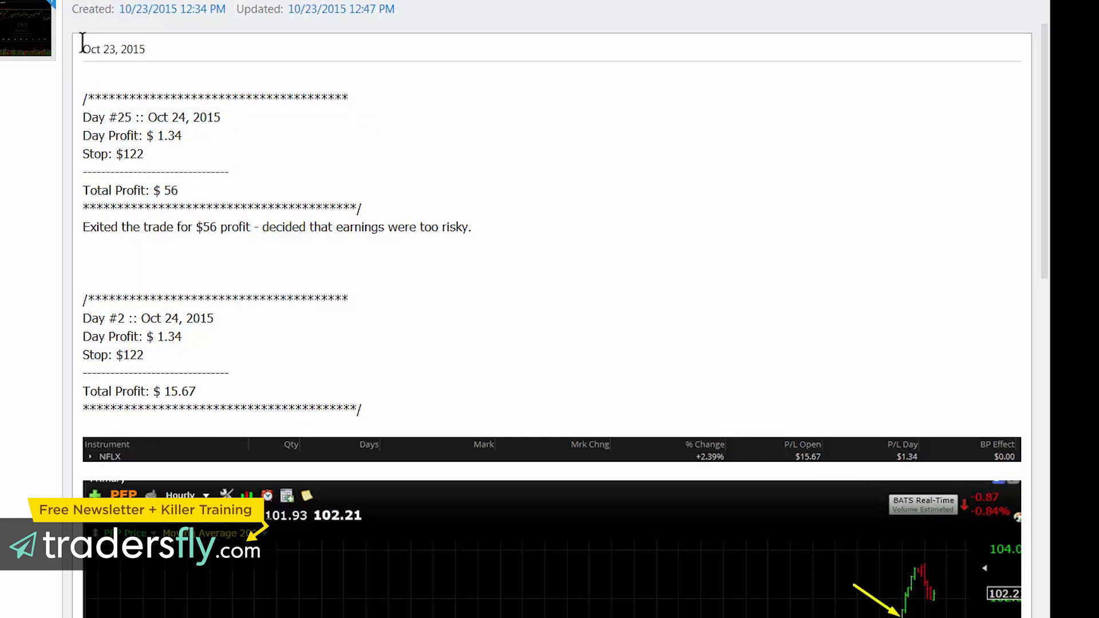
type("- NFLX - 100 Shares - LONG")
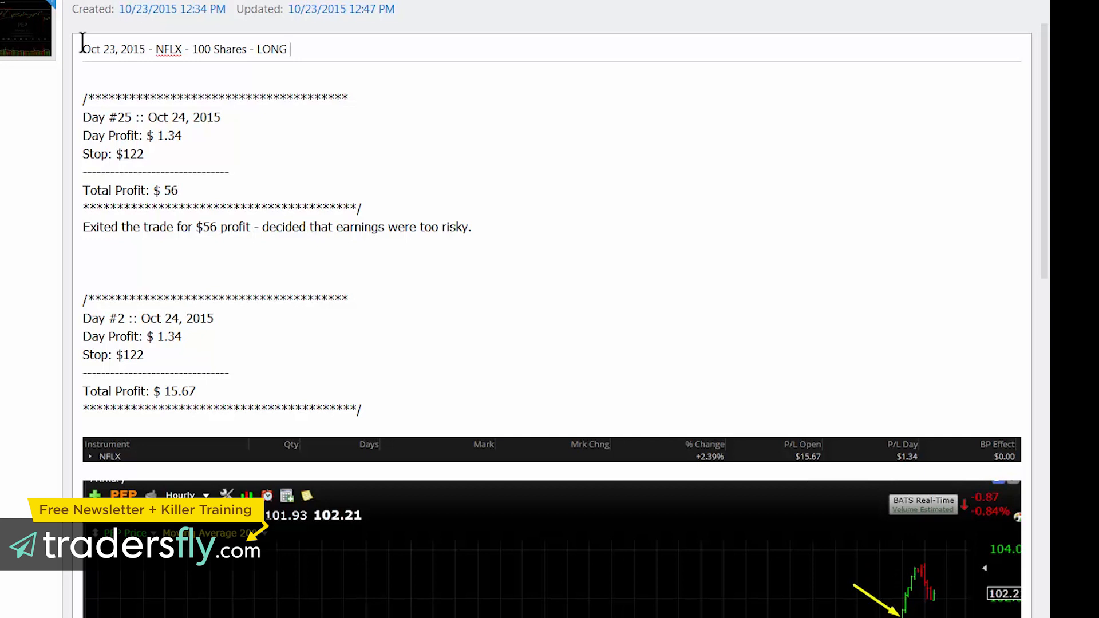
left_click(170, 76)
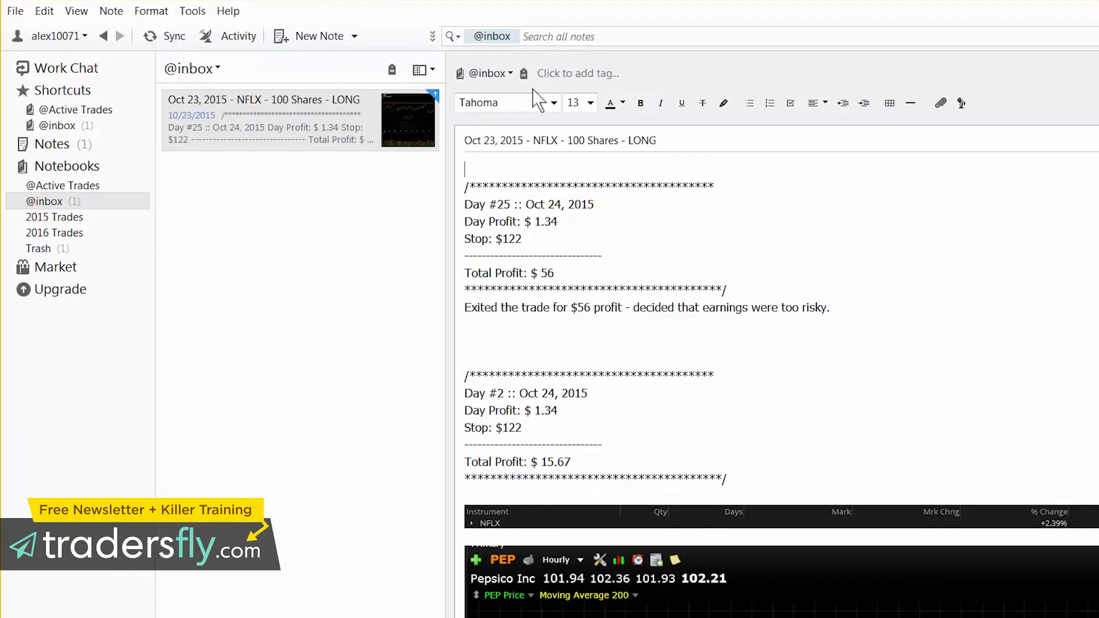
Tag the NFLX trade note with active, long and nflx.
left_click(568, 74)
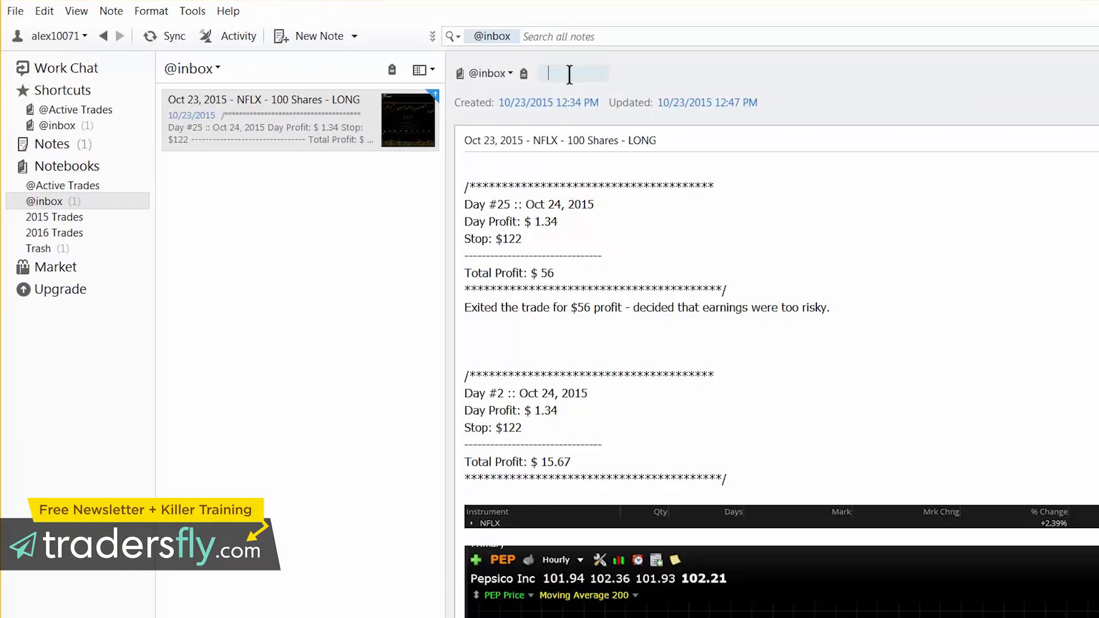
type("active")
key("Escape")
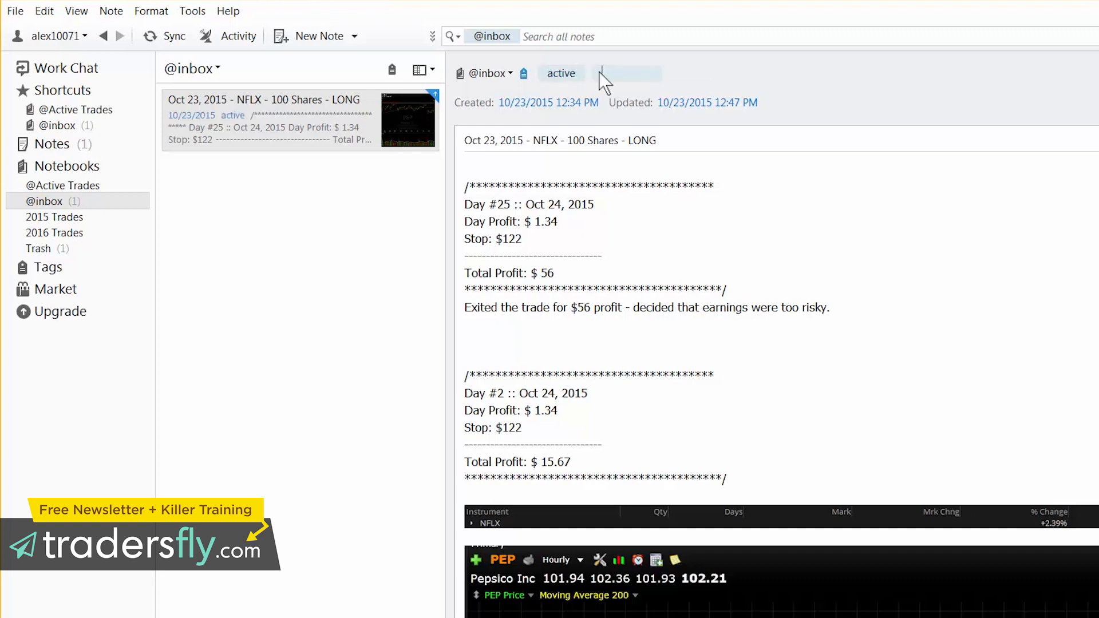
type("ong")
key("Return")
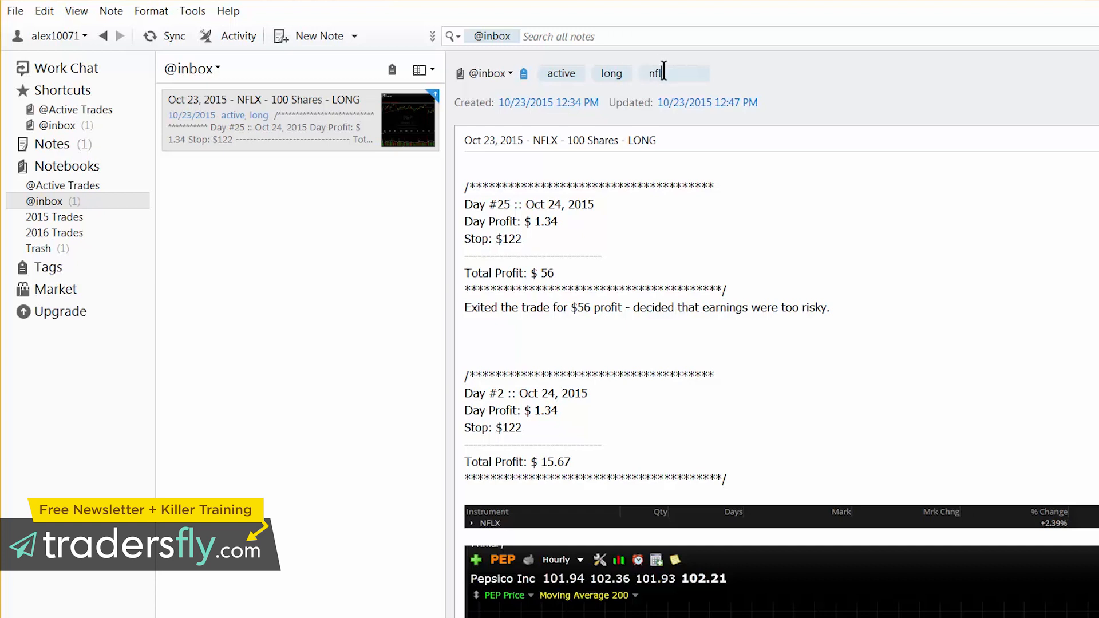
key("Return")
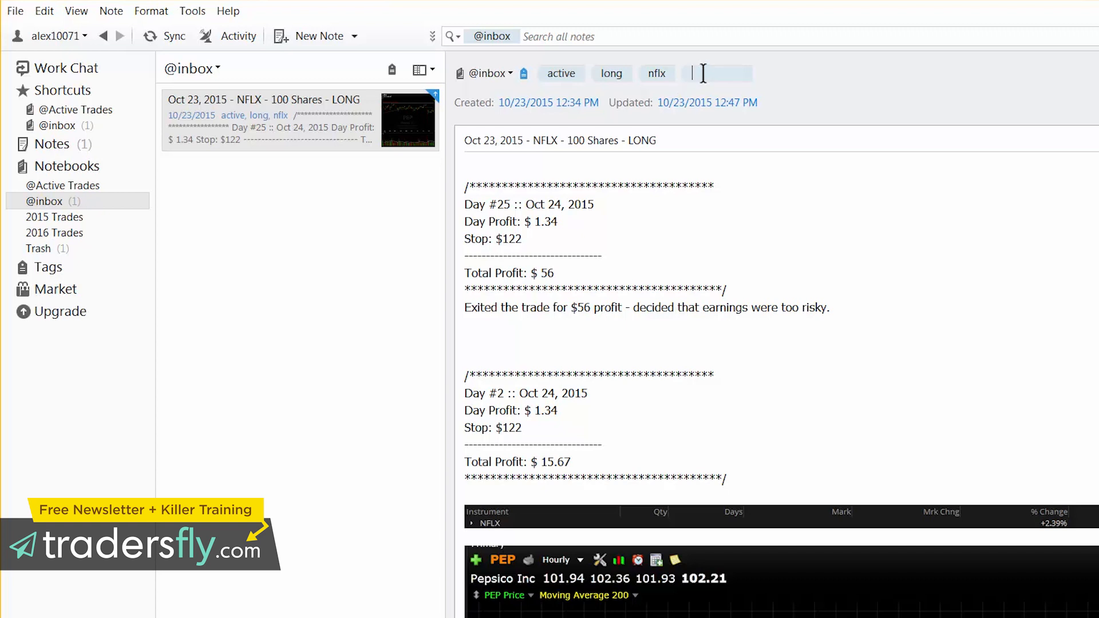
Add the tags calendar, option and vertical to the note, and expand the list of all tags.
type("calendar")
key("Return")
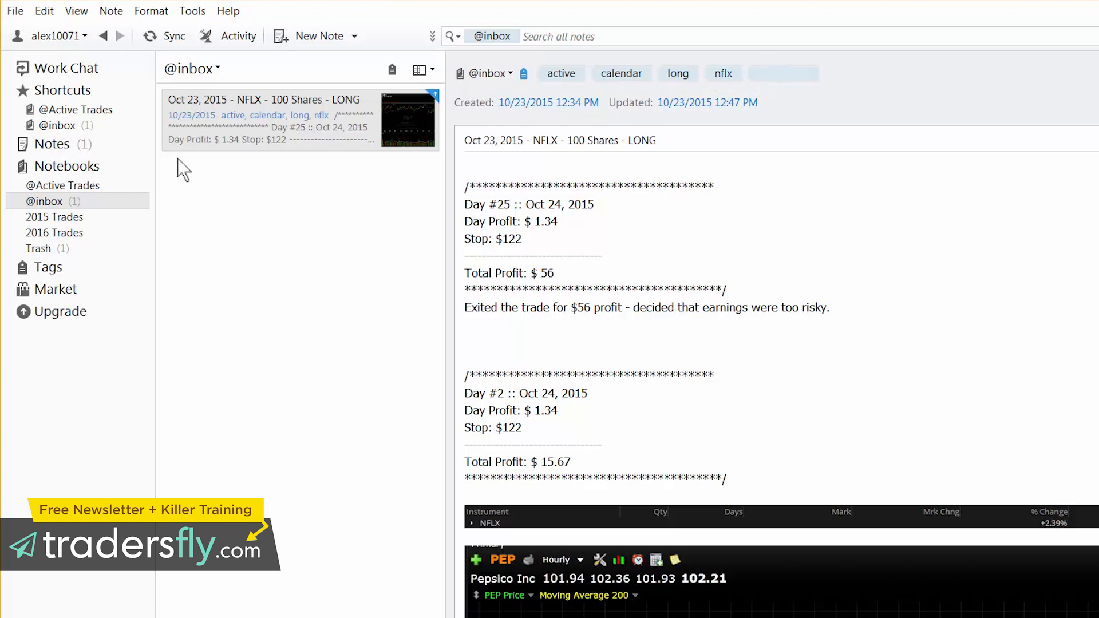
left_click(12, 267)
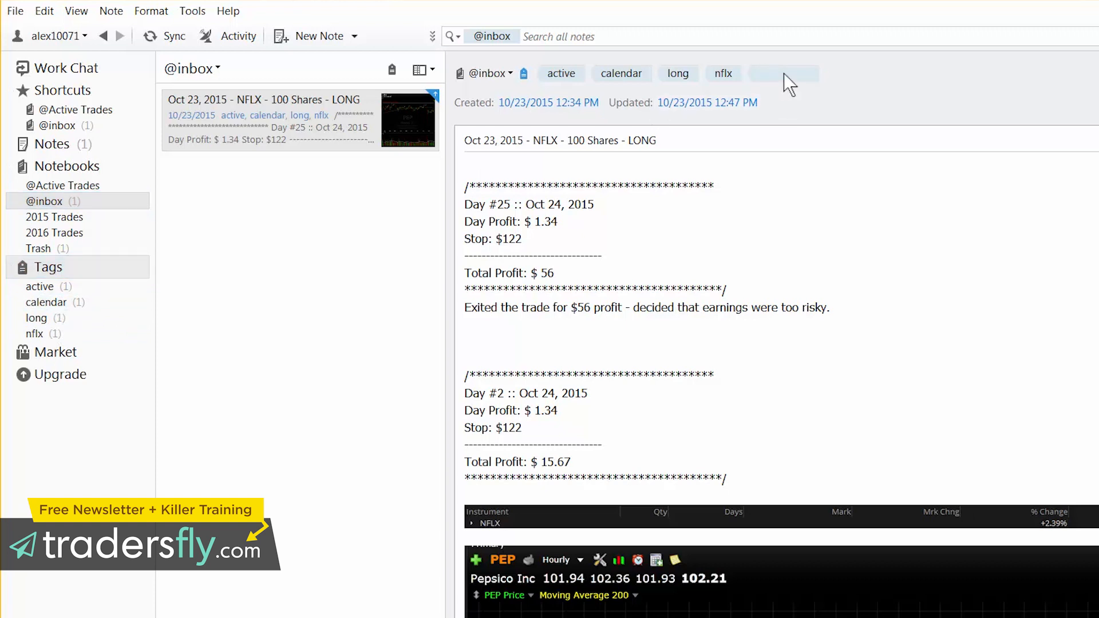
type("option")
key("Return")
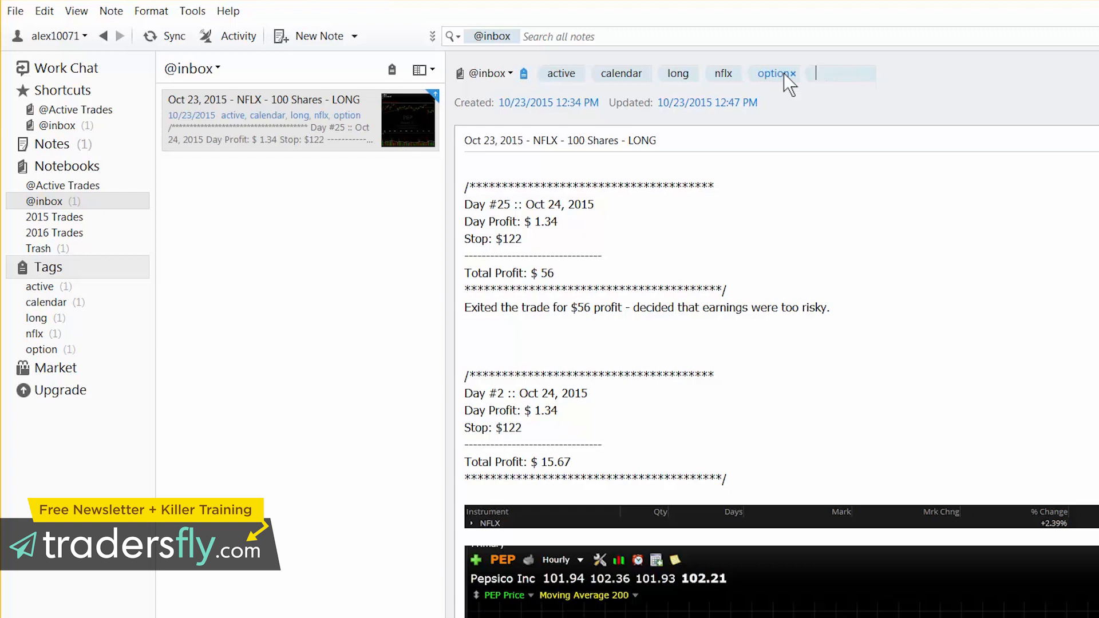
type("vertical")
key("Return")
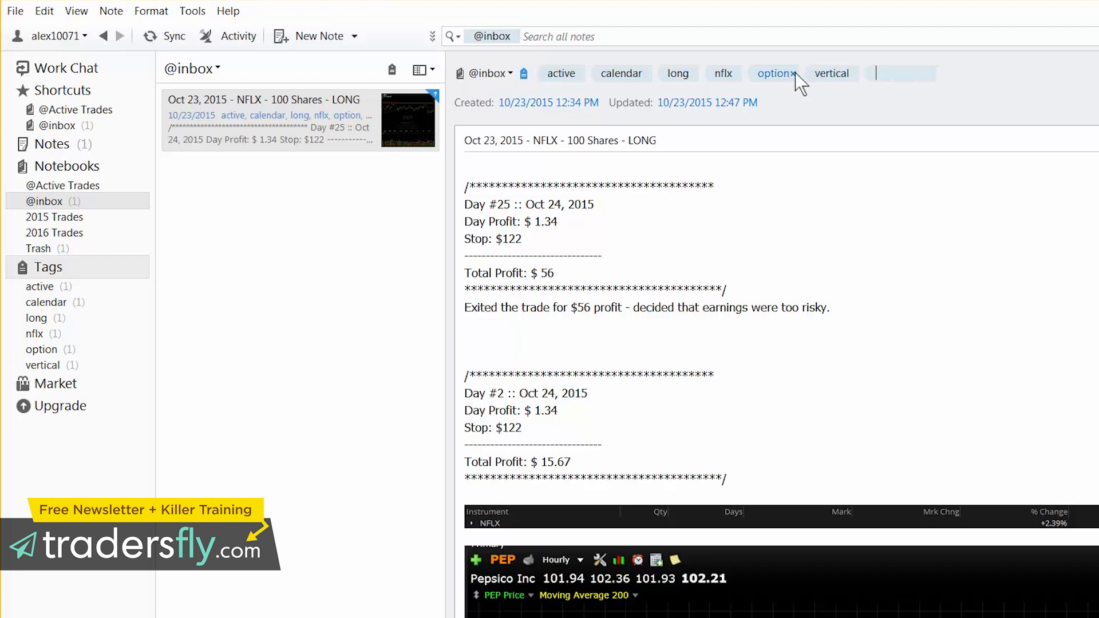
Remove the option, vertical and calendar tags from the note, keeping them in the tag list.
left_click(793, 74)
left_click(795, 74)
left_click(644, 74)
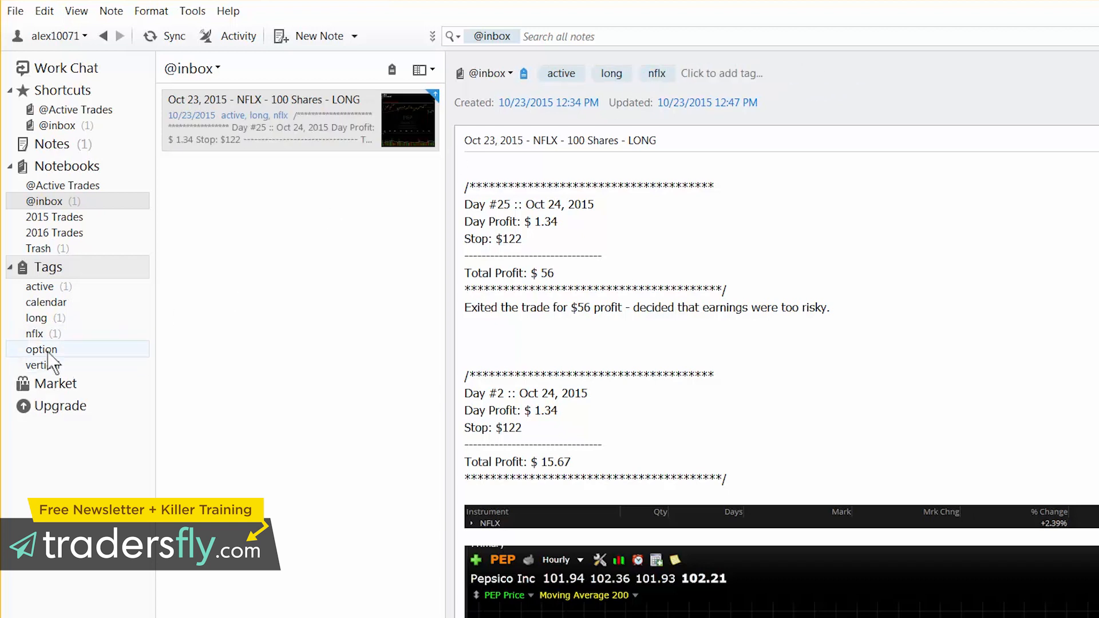
Create a parent tag named "Type of Trade" and nest the calendar, long, option and vertical tags under it.
left_click(48, 271)
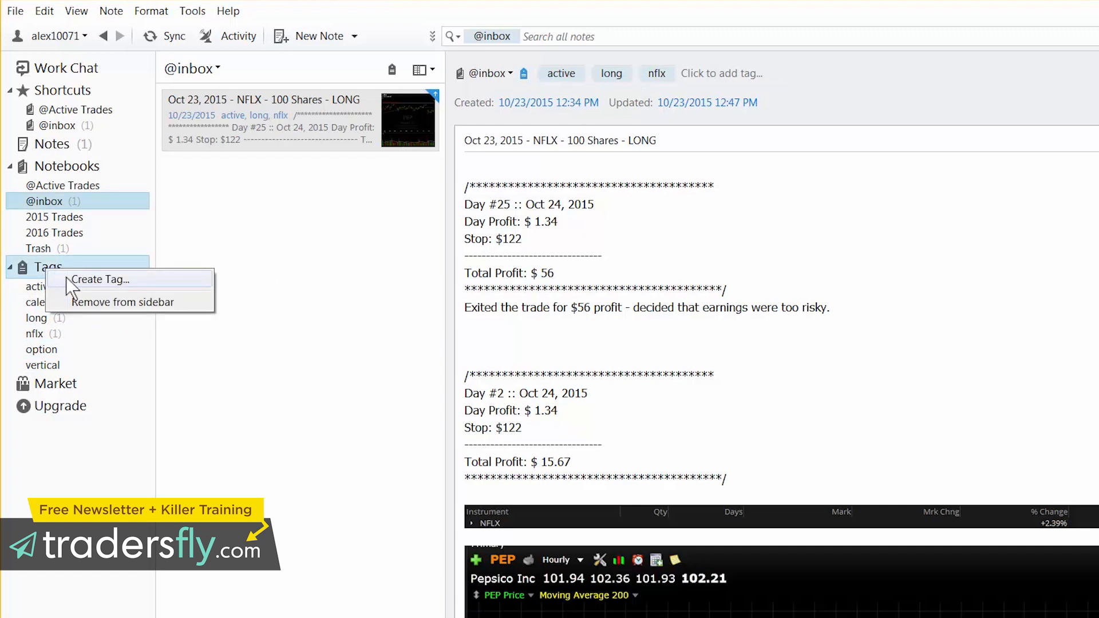
left_click(66, 279)
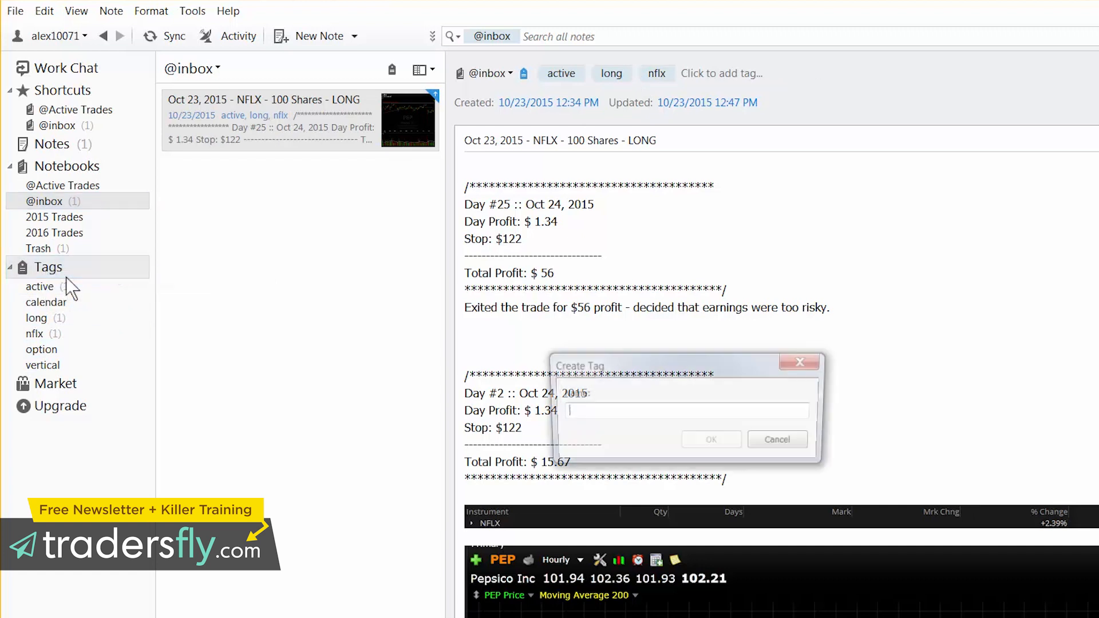
type("Type of Trade")
key("Return")
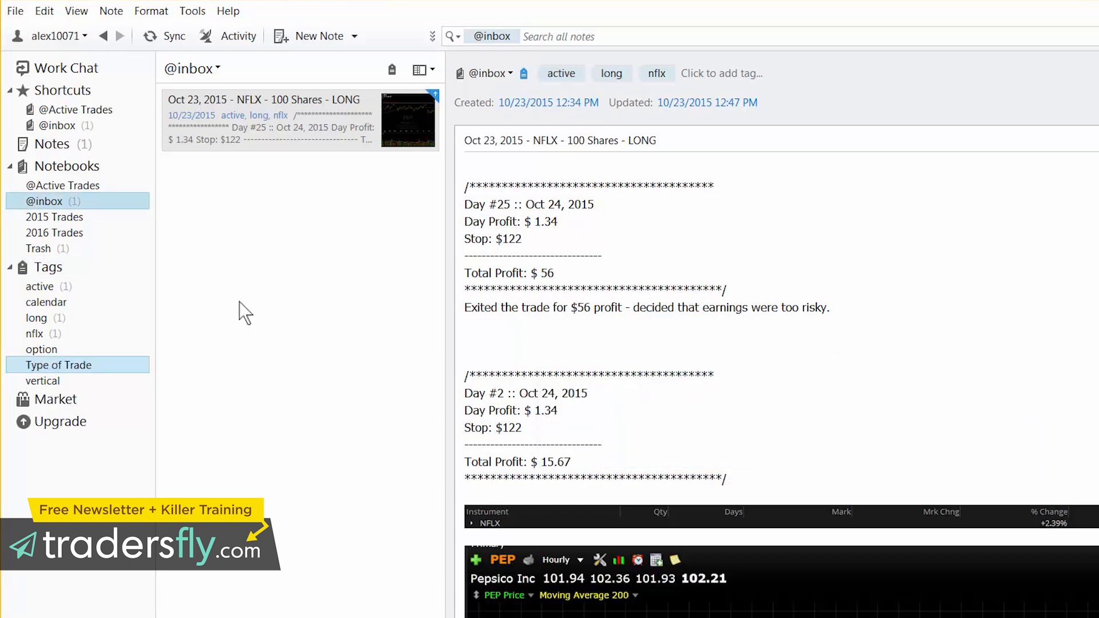
left_click_drag(58, 303, 73, 366)
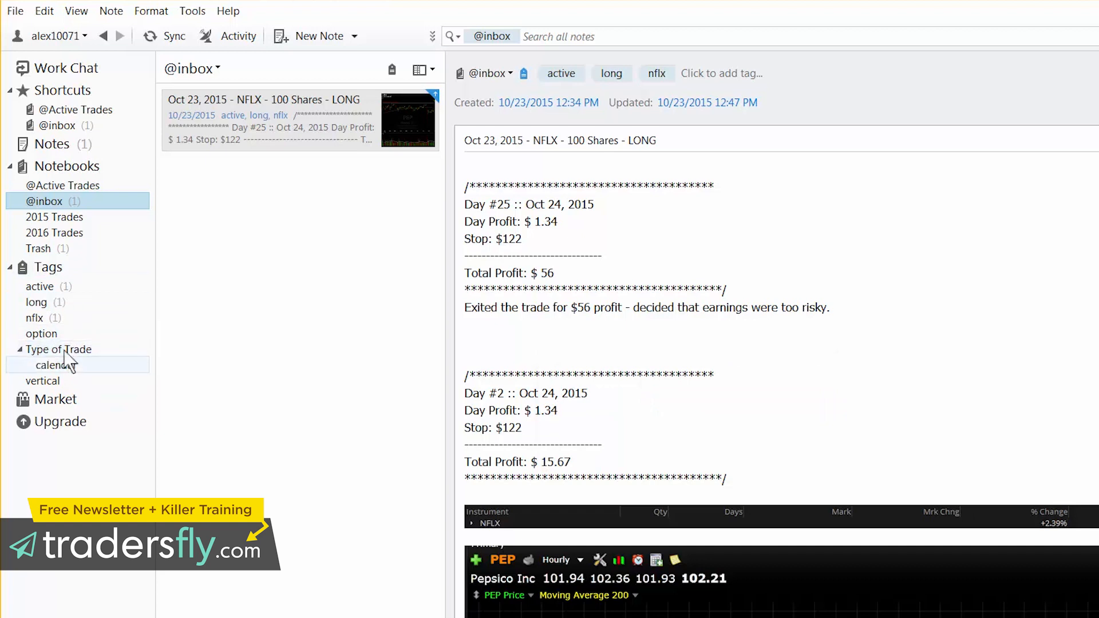
mouse_move(42, 302)
left_mouse_down()
mouse_move(63, 361)
mouse_move(54, 348)
mouse_move(86, 361)
mouse_move(43, 323)
left_mouse_up()
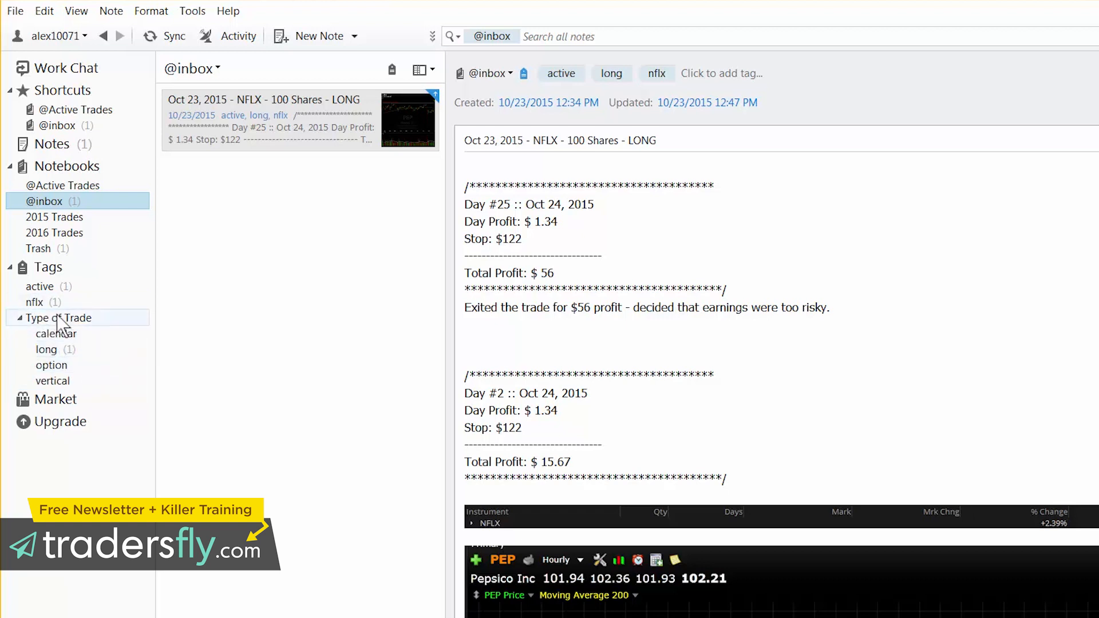
Create a parent tag named "Active / Inactive" and nest the active tag under it.
right_click(50, 271)
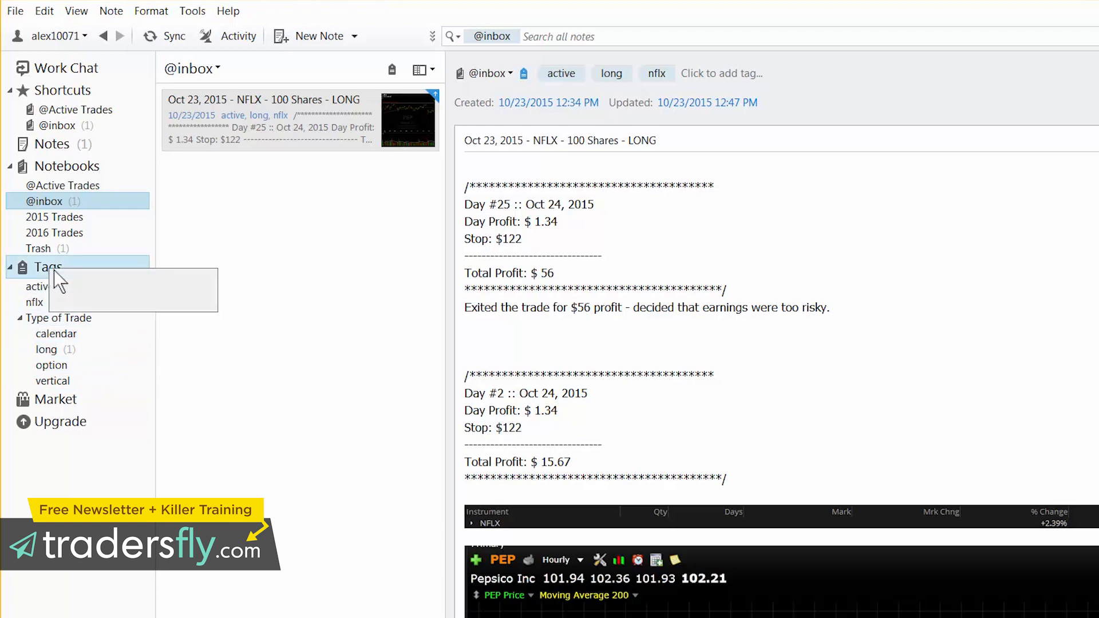
left_click(83, 280)
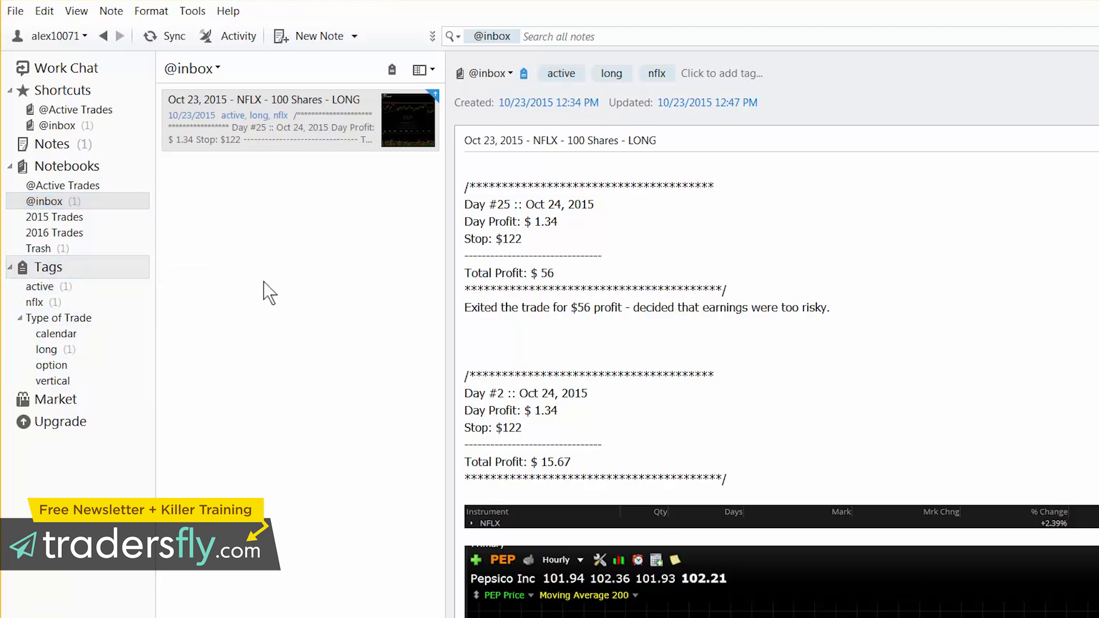
type("Active / Inactive")
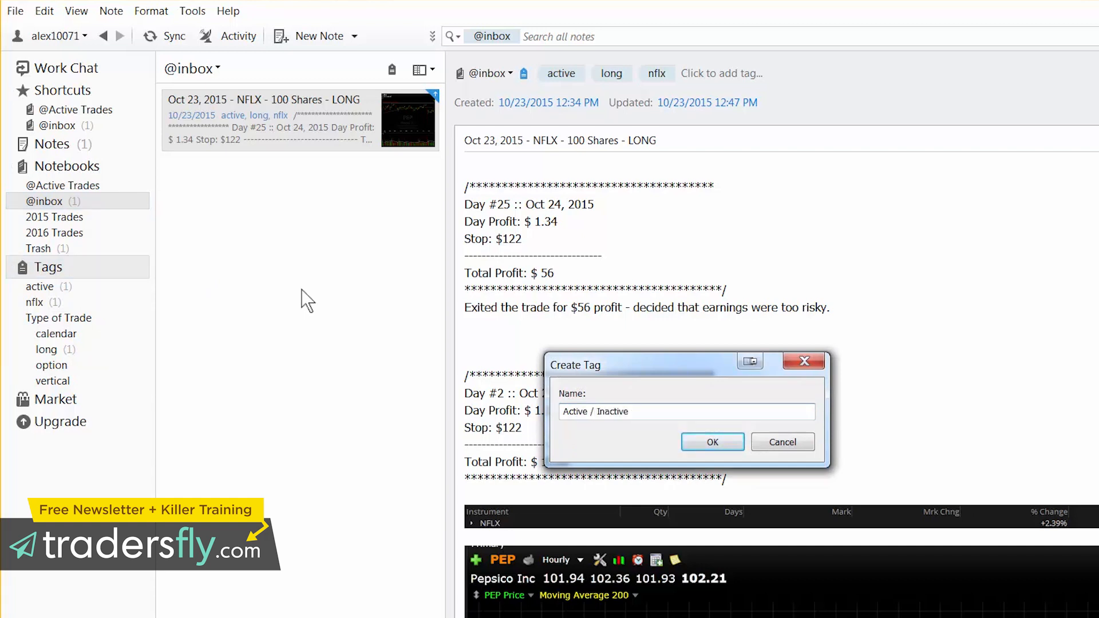
key("Return")
left_click_drag(45, 286, 58, 309)
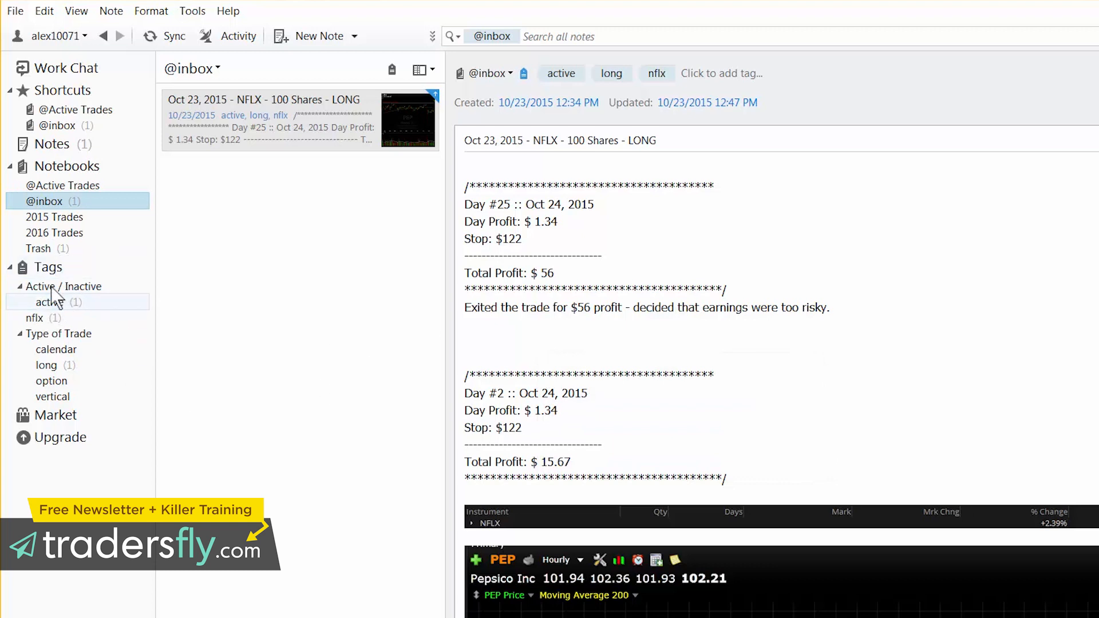
Create a parent tag named "Stocks" and nest the nflx tag under it.
left_click(47, 269)
right_click(75, 277)
key("Escape")
type("Stocks")
key("Return")
left_click_drag(35, 319, 45, 337)
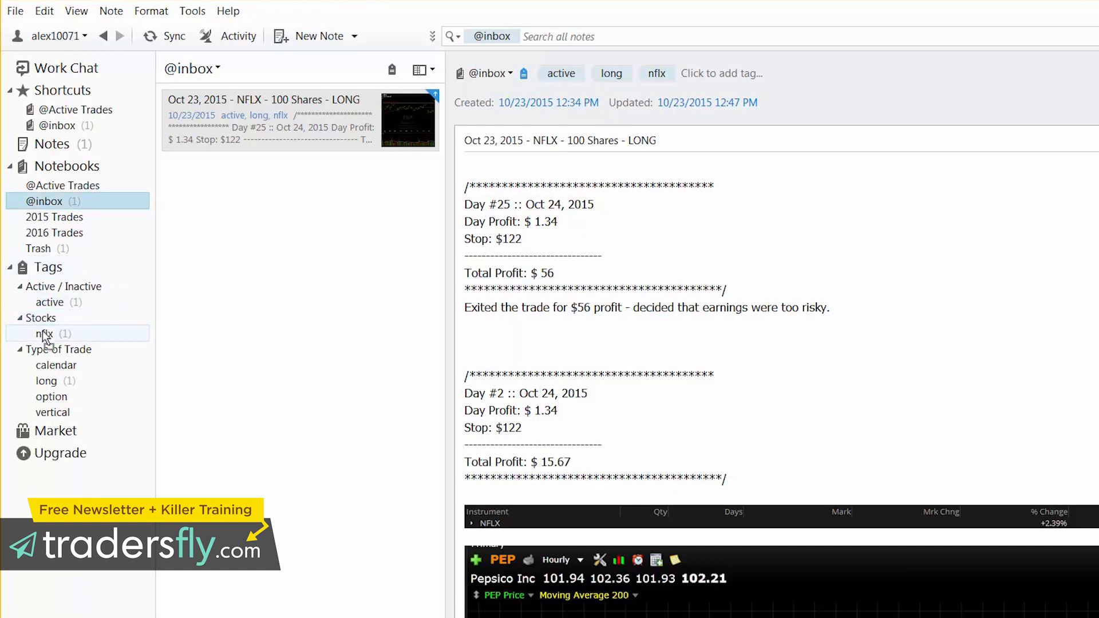
Create the tags msft and tsla by adding them to the note and removing them from it again.
left_click(723, 73)
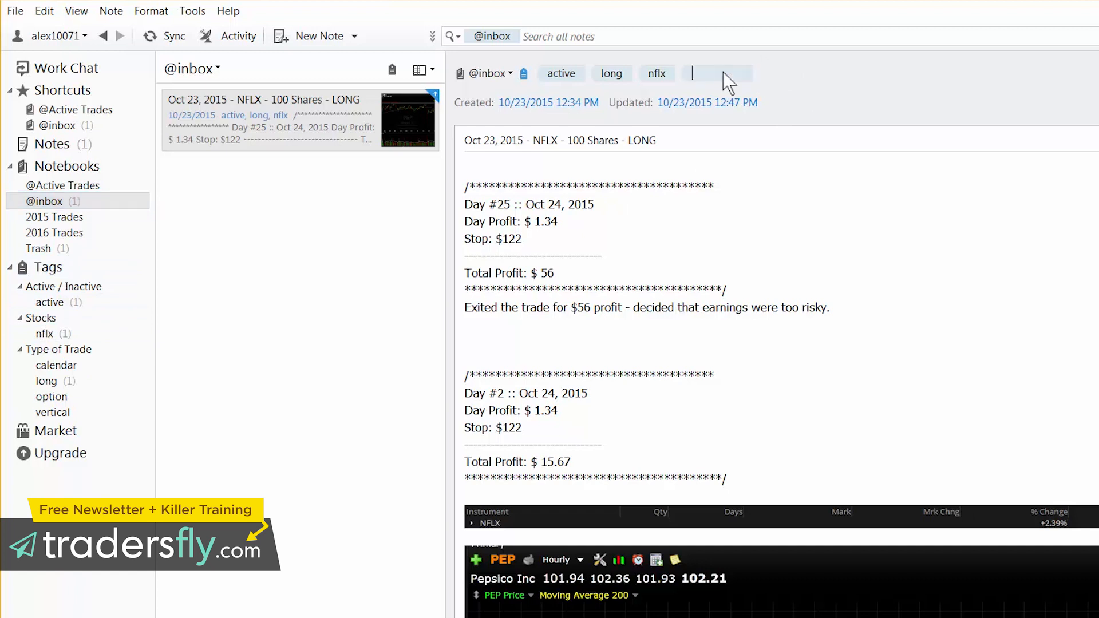
type("msft")
key("Return")
type("tsl")
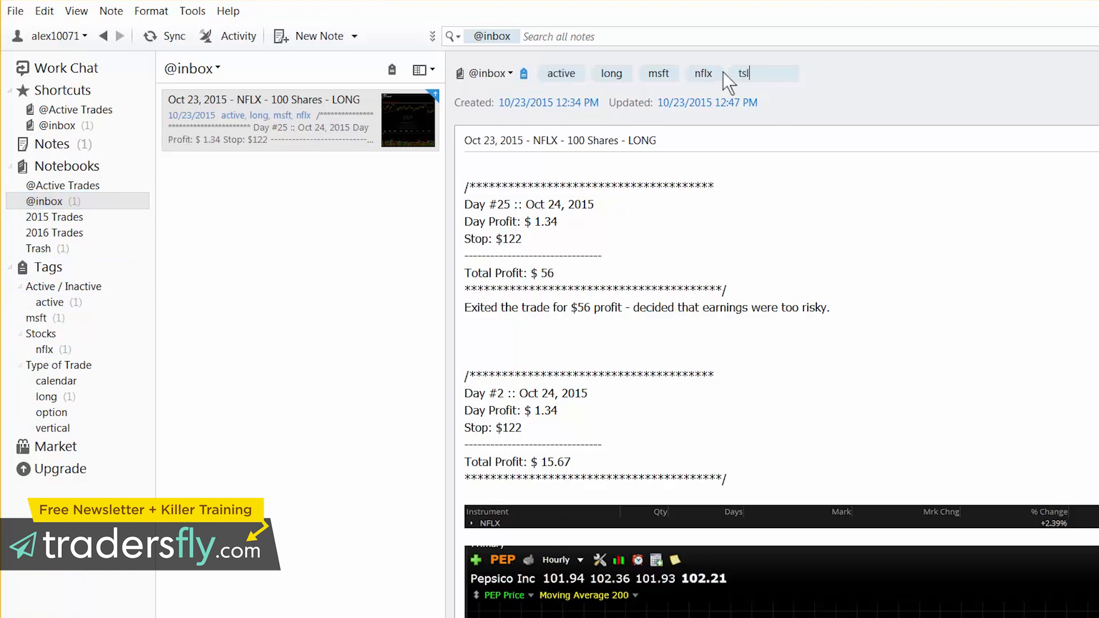
type("a")
key("Return")
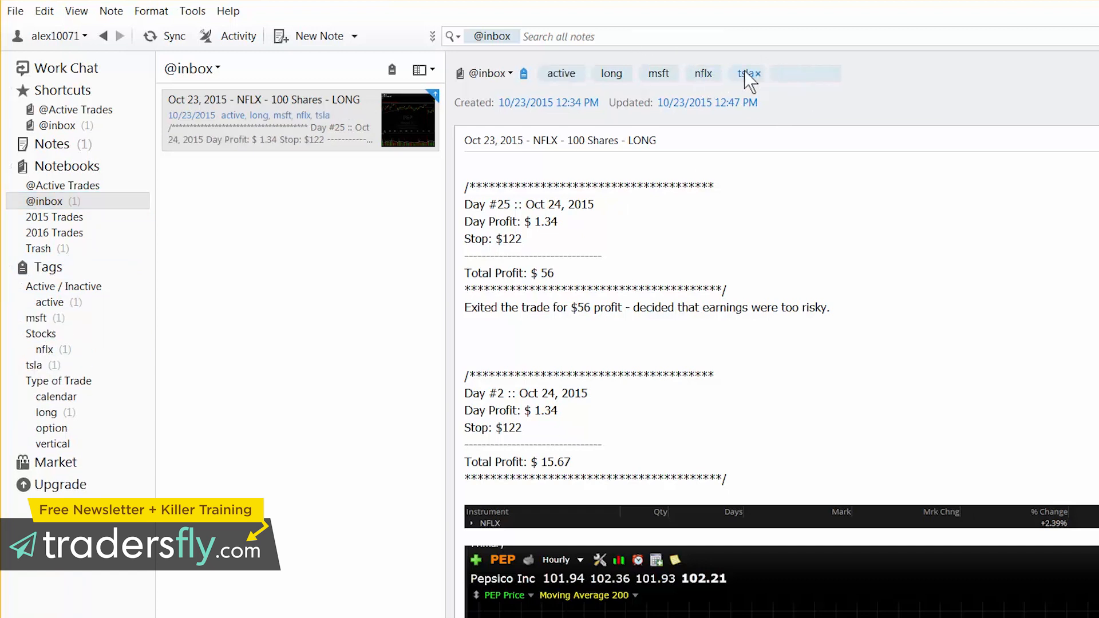
left_click(756, 72)
left_click(671, 73)
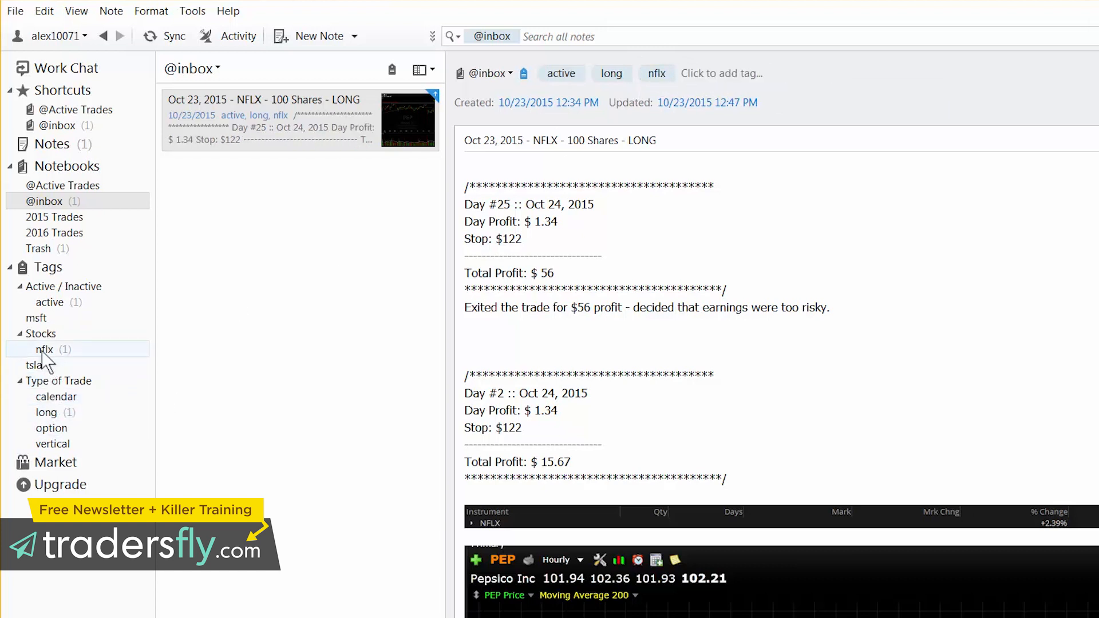
Nest the msft and tsla tags under Stocks and create a new tag named pep inside Stocks.
mouse_move(41, 319)
left_mouse_down()
mouse_move(51, 343)
mouse_move(40, 363)
mouse_move(46, 320)
left_mouse_up()
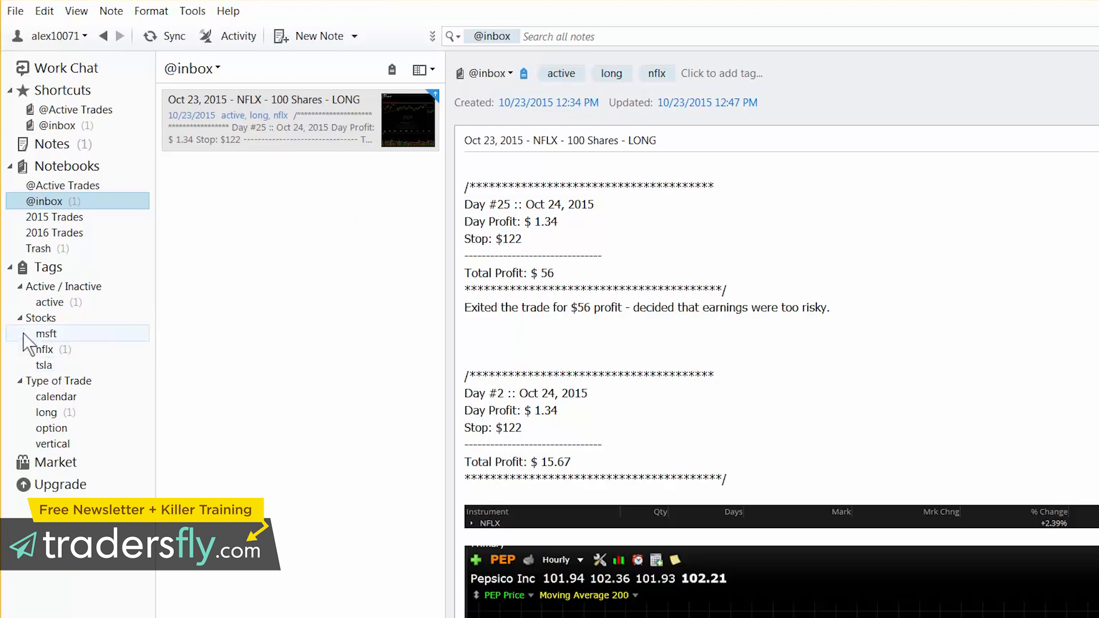
right_click(36, 321)
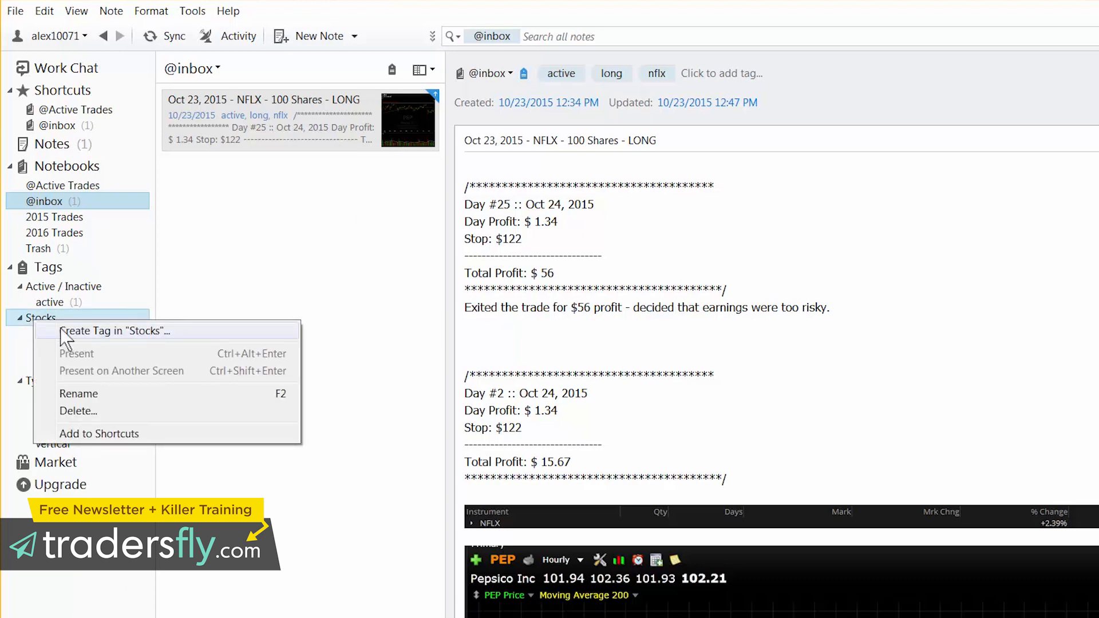
left_click(65, 333)
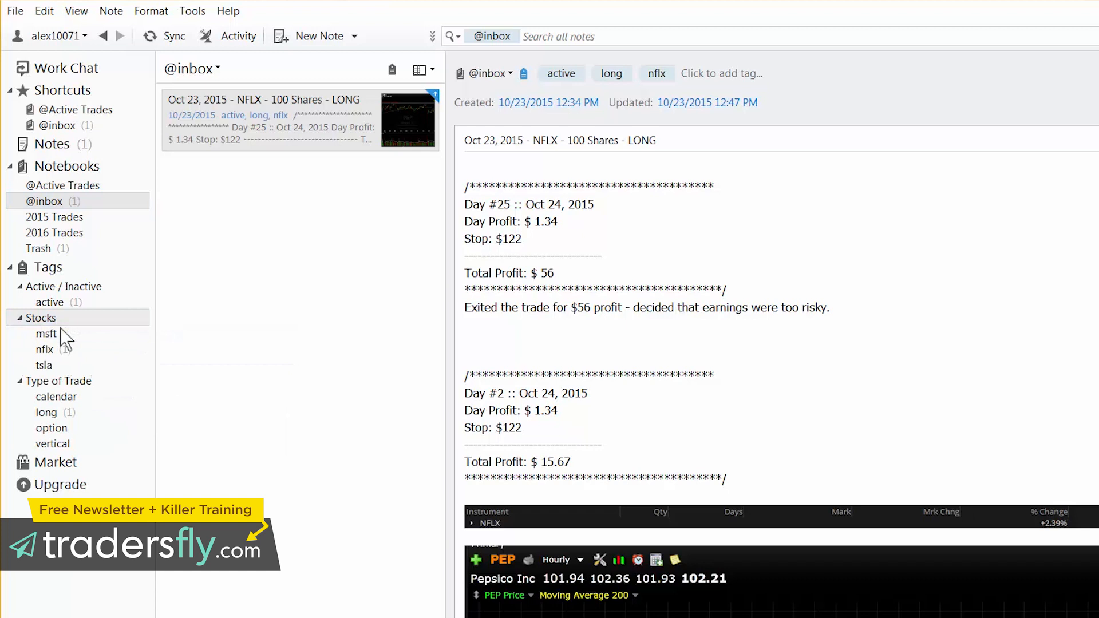
Add the tag 2015 to the NFLX trade note.
left_click(724, 74)
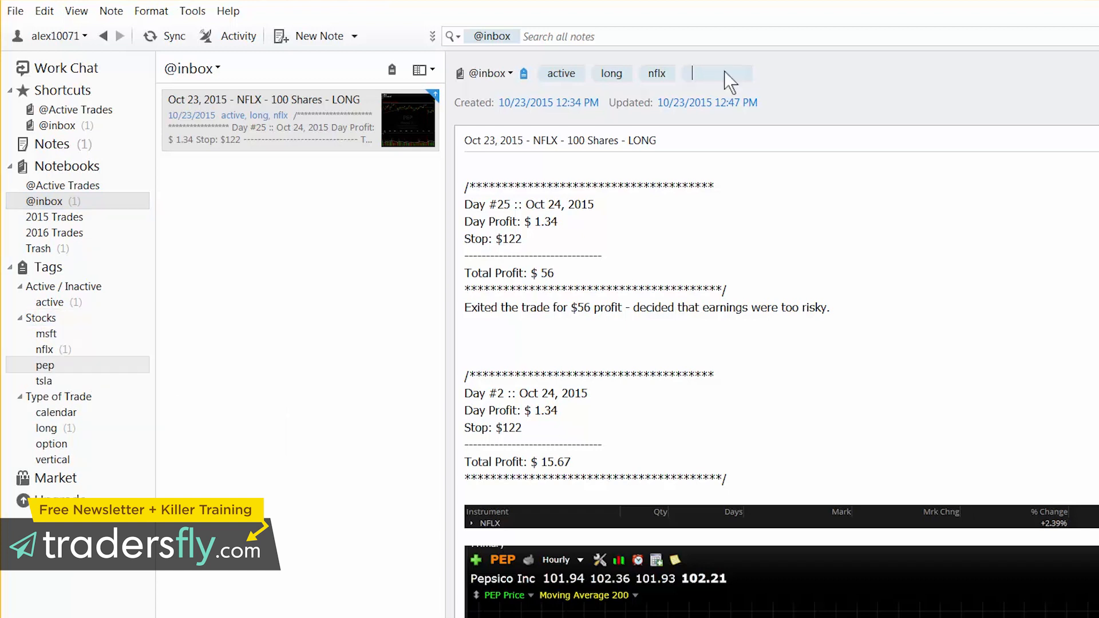
type("2015")
key("Return")
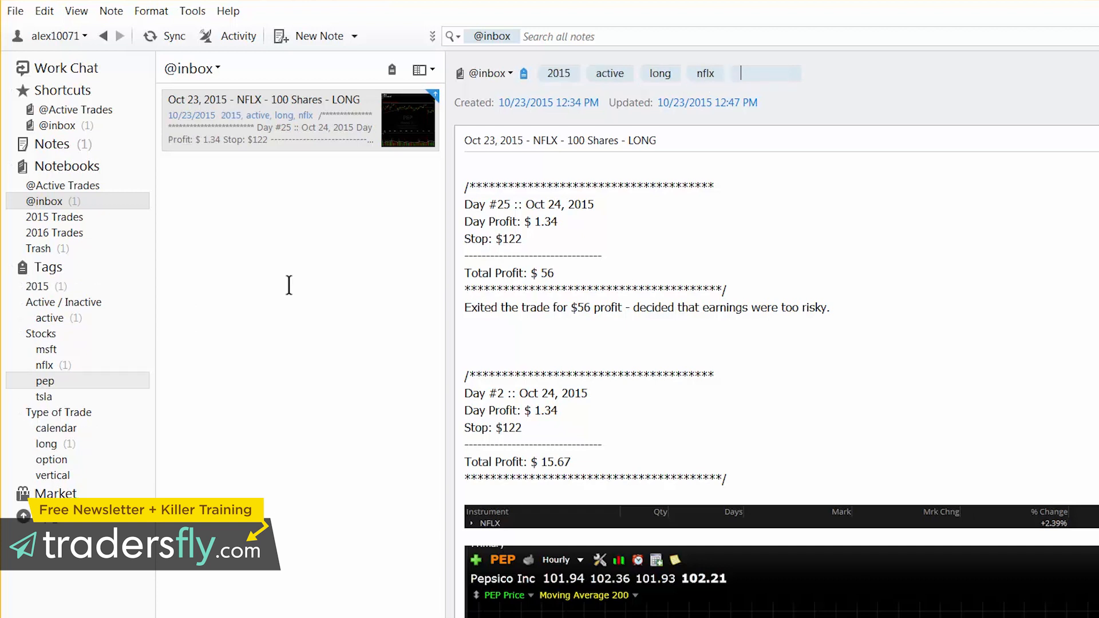
Create a parent tag named "Year" and nest the 2015 tag under it.
left_click(57, 268)
right_click(56, 265)
left_click(92, 273)
type("Year")
key("Return")
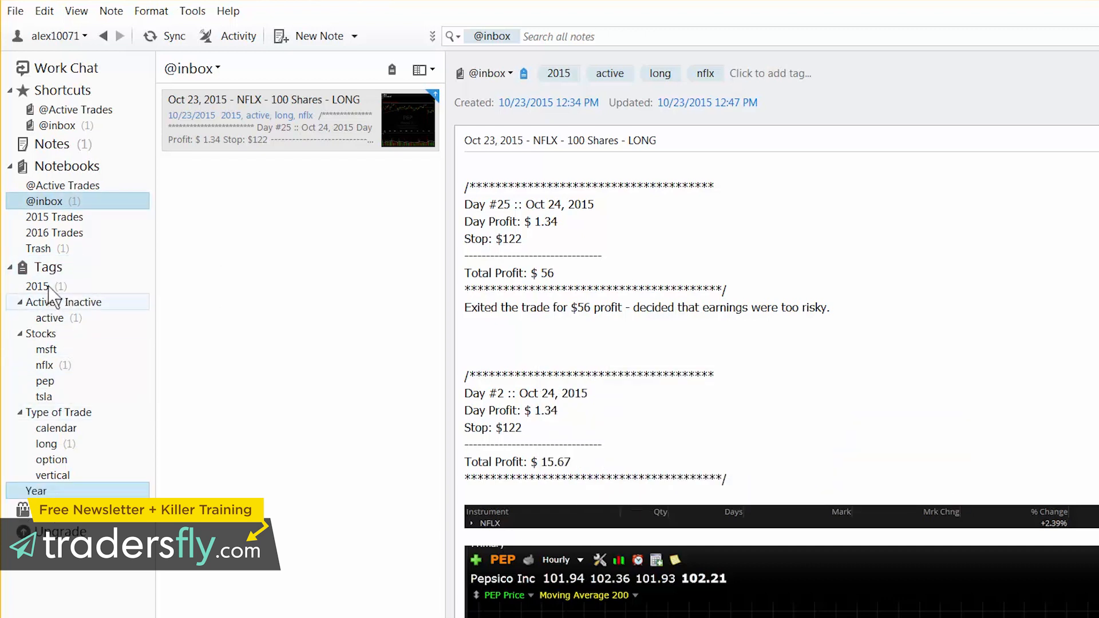
left_click_drag(37, 285, 48, 493)
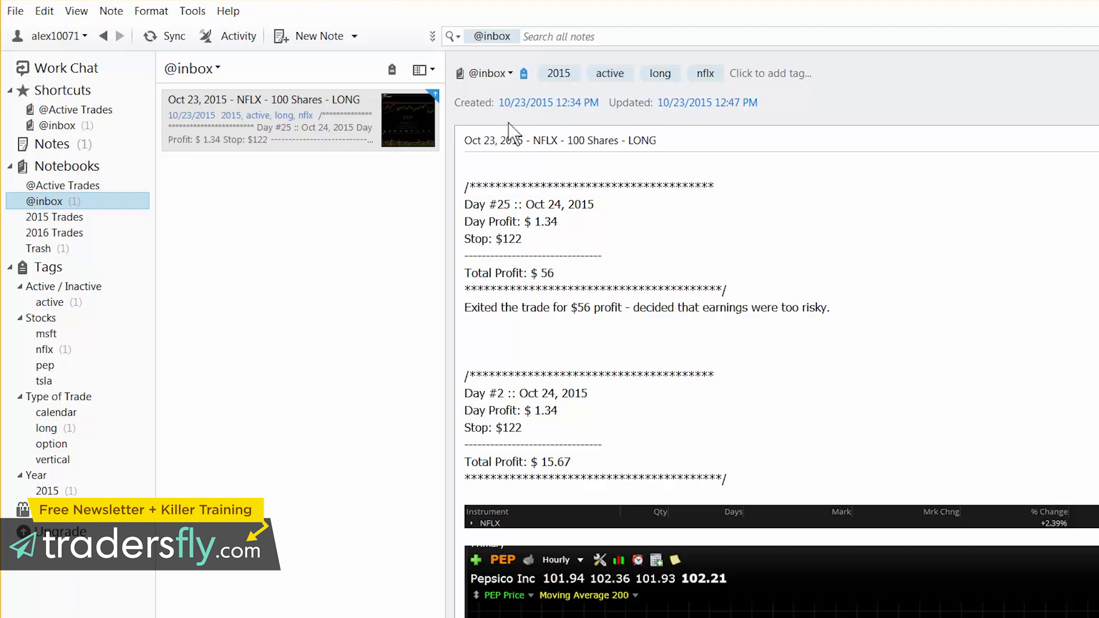
left_click(508, 75)
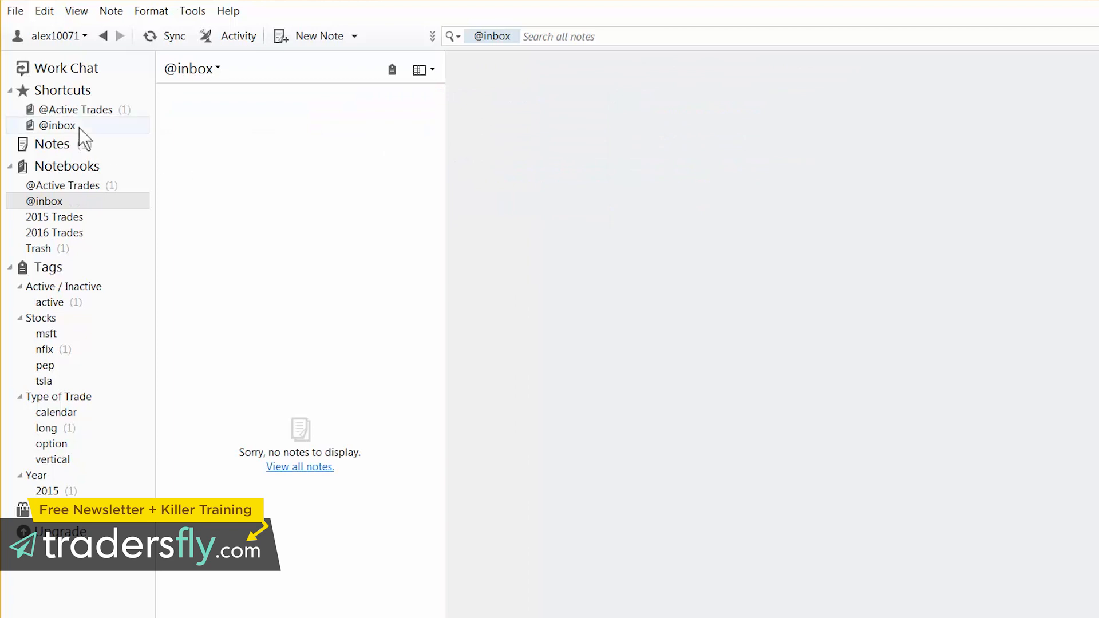
left_click(76, 109)
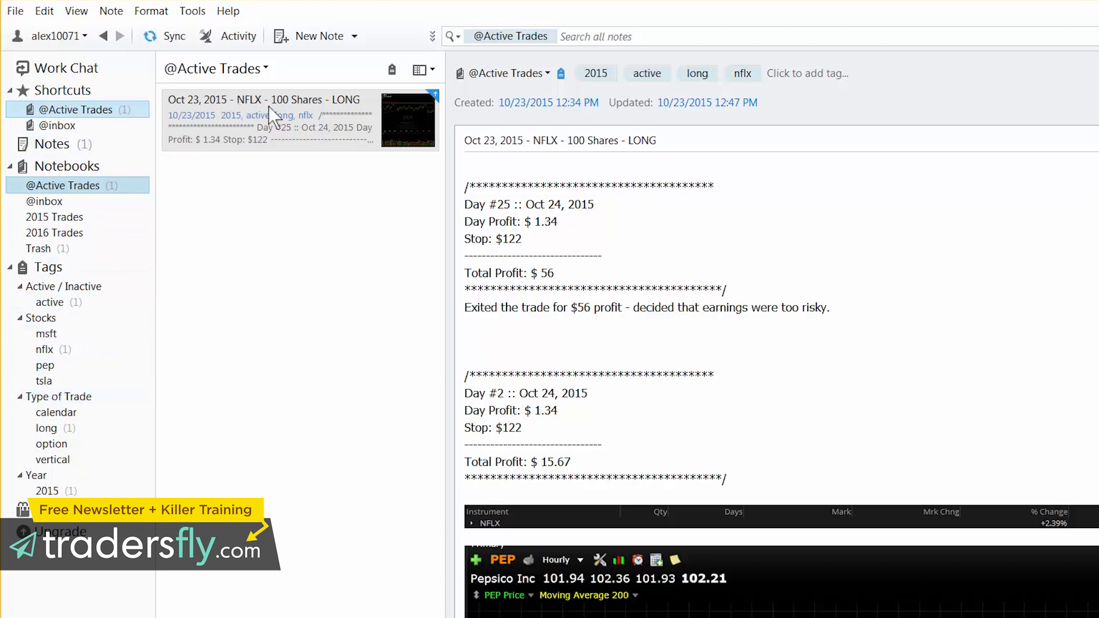
key("ctrl+n")
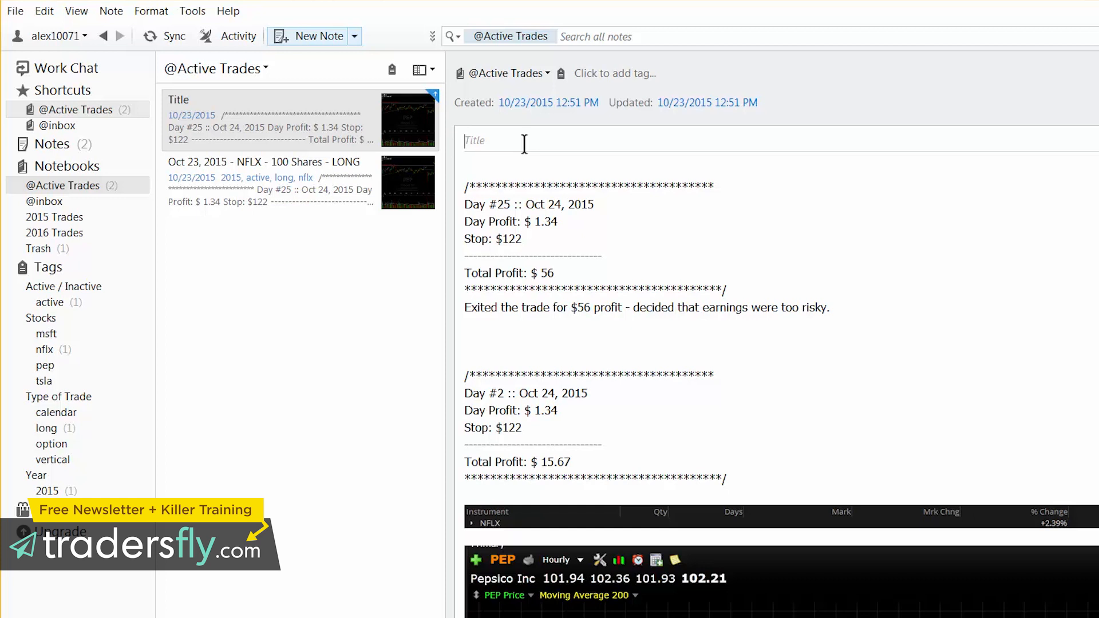
type("-=")
type("sdate")
type(" - PEP ")
type("- 200 SHART")
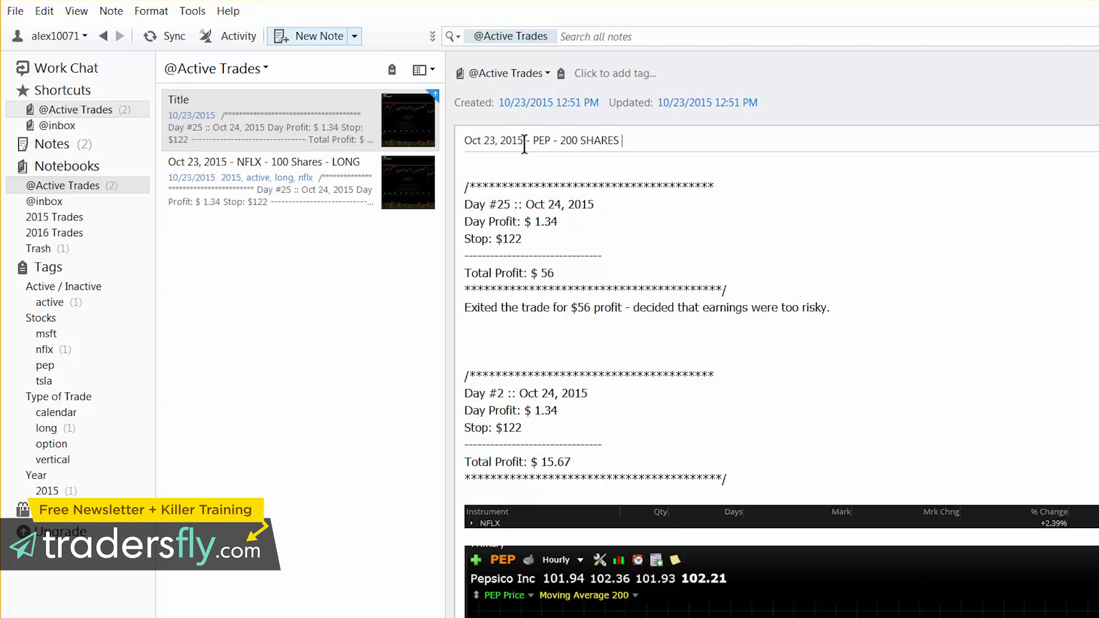
type("S - LONG")
Add the tags active, pep, long and 2015 to the PEP trade note.
left_click(602, 75)
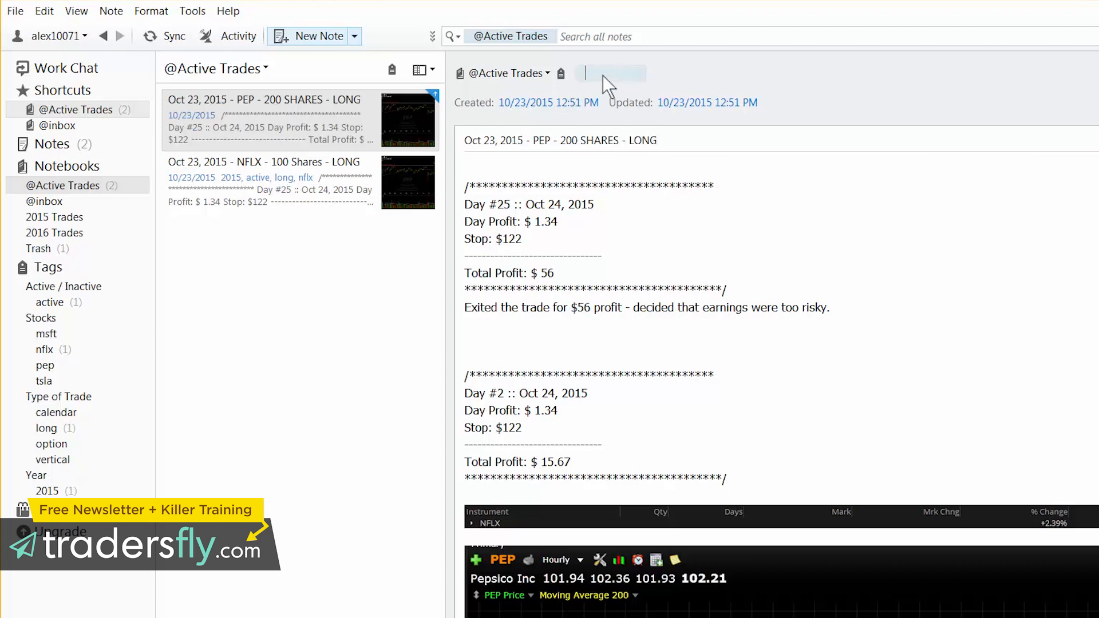
type("active")
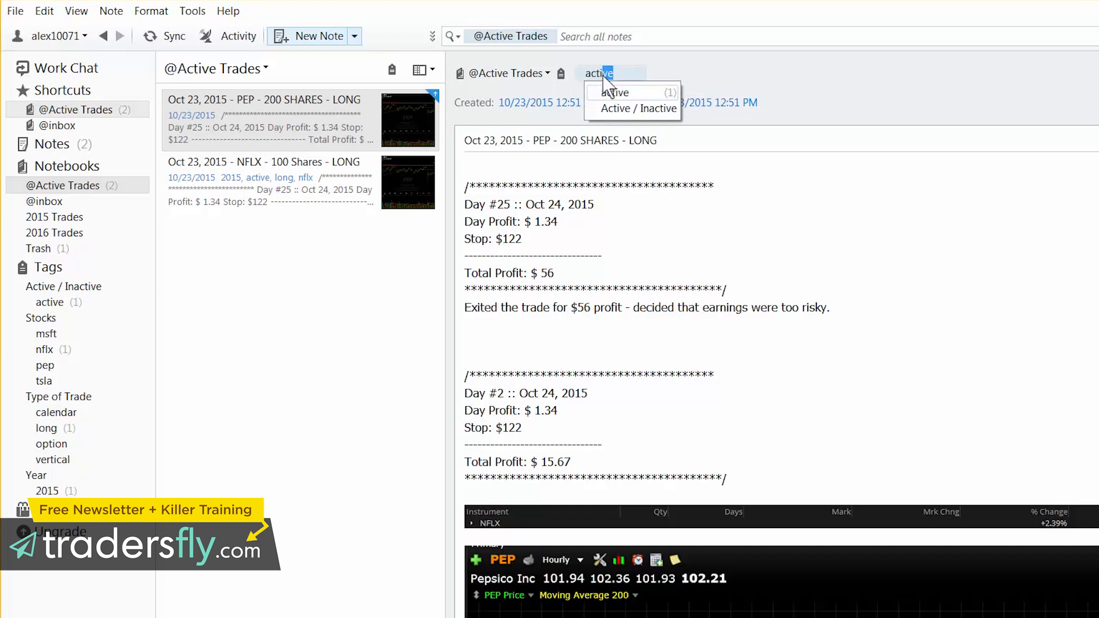
left_click(625, 93)
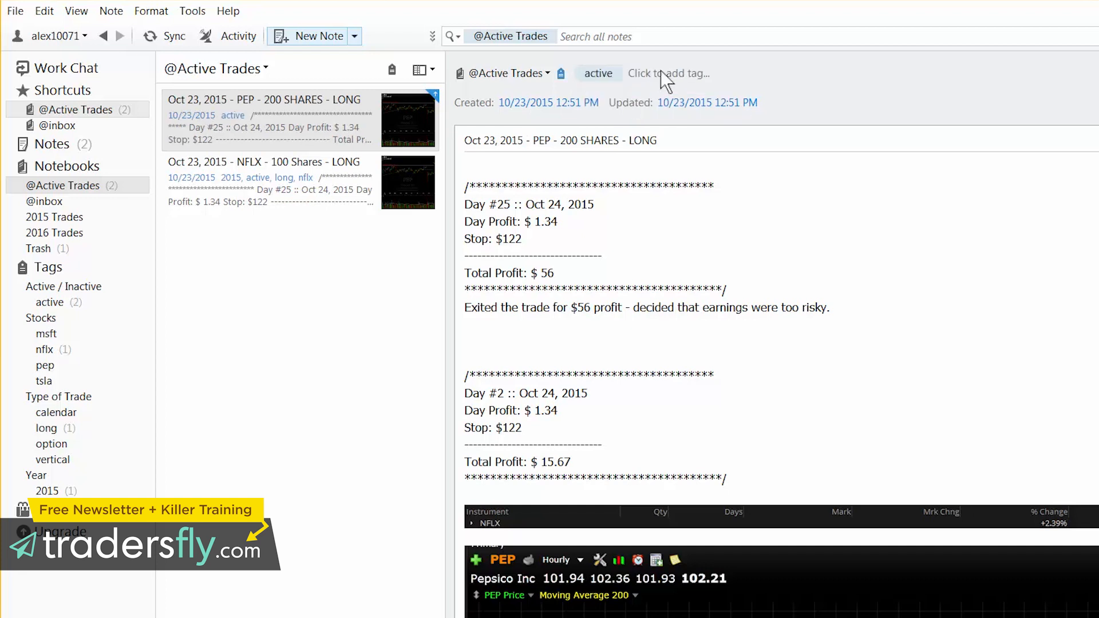
type("pep")
key("Return")
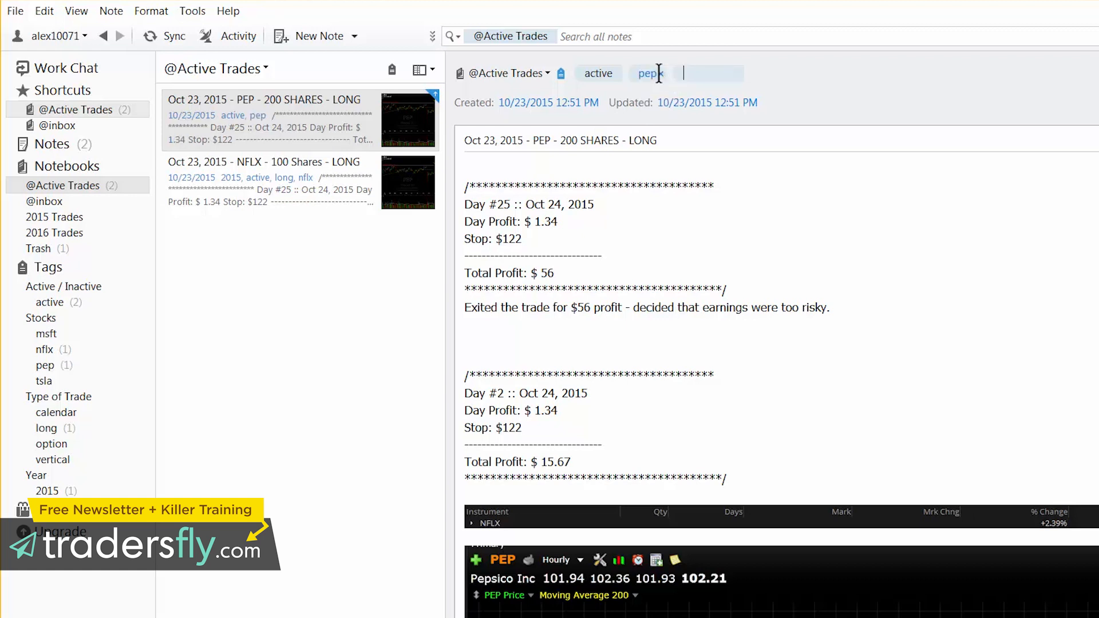
type("long")
key("Return")
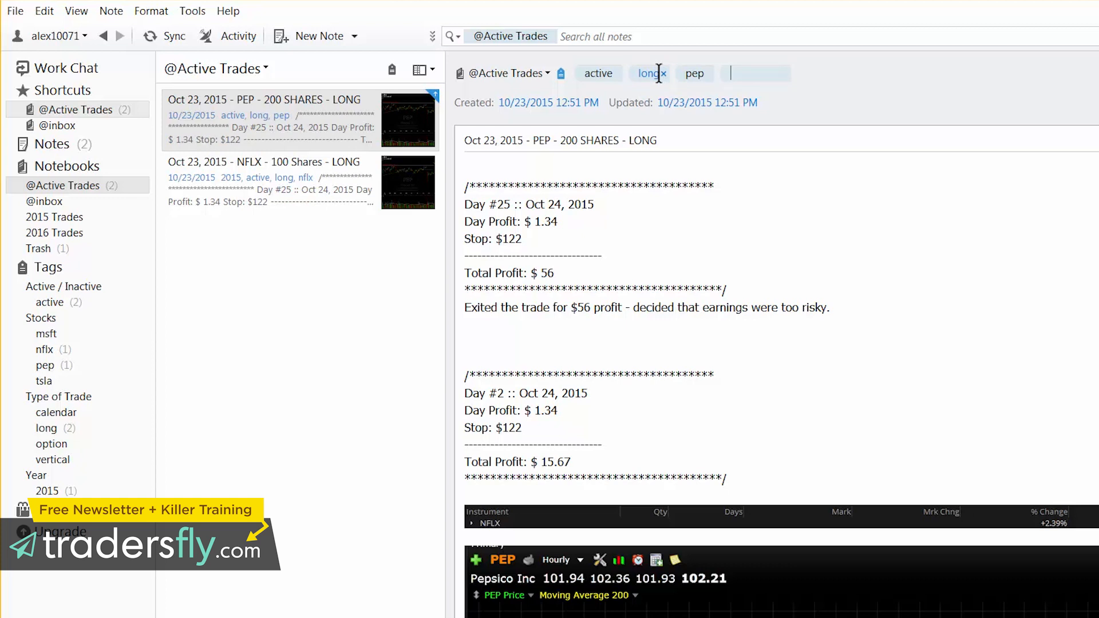
type("2015")
key("Return")
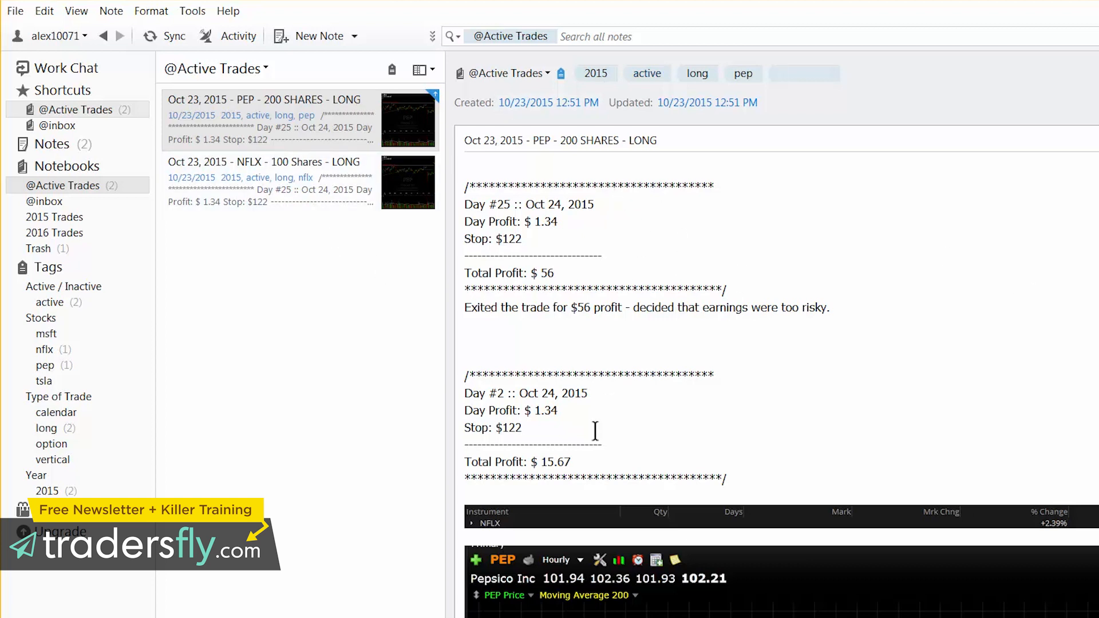
Add the tag success to the PEP trade note.
left_click(272, 125)
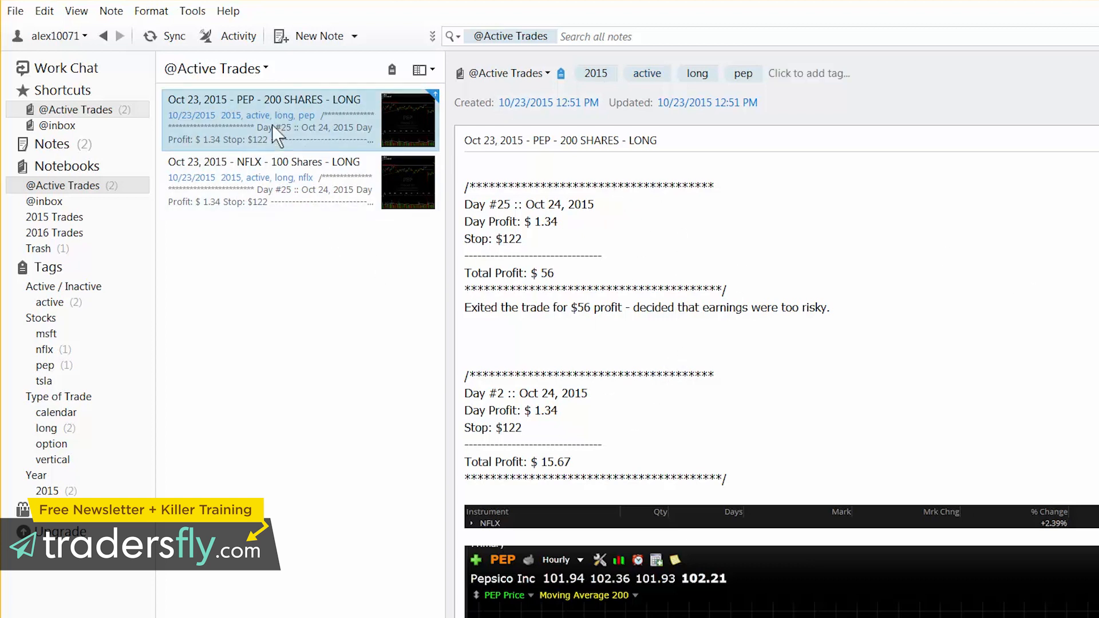
left_click(168, 37)
left_click(281, 176)
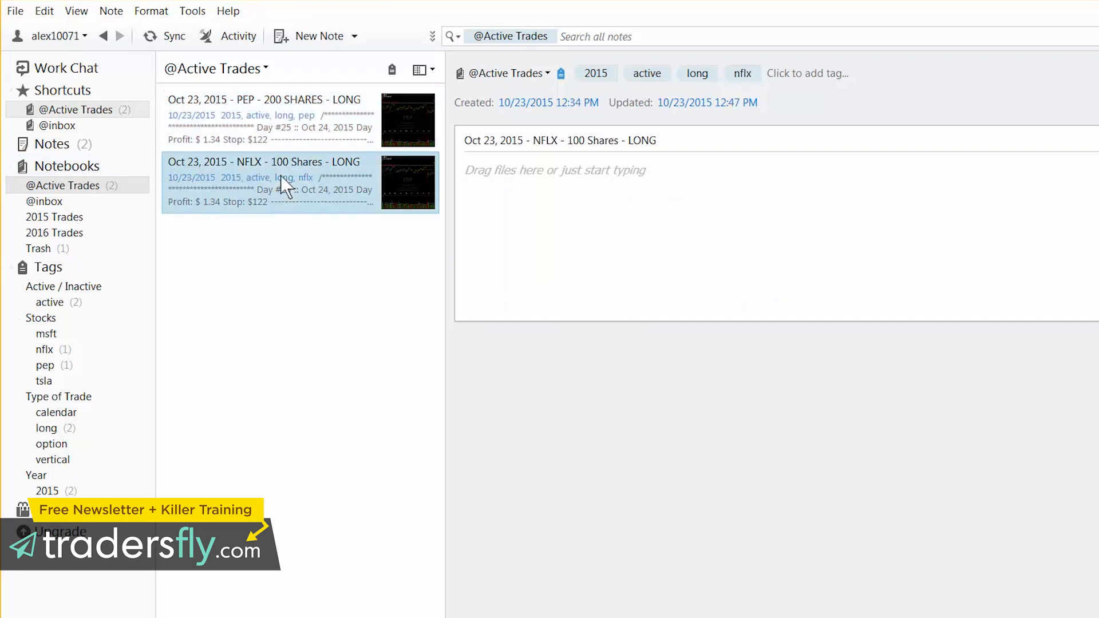
left_click(290, 135)
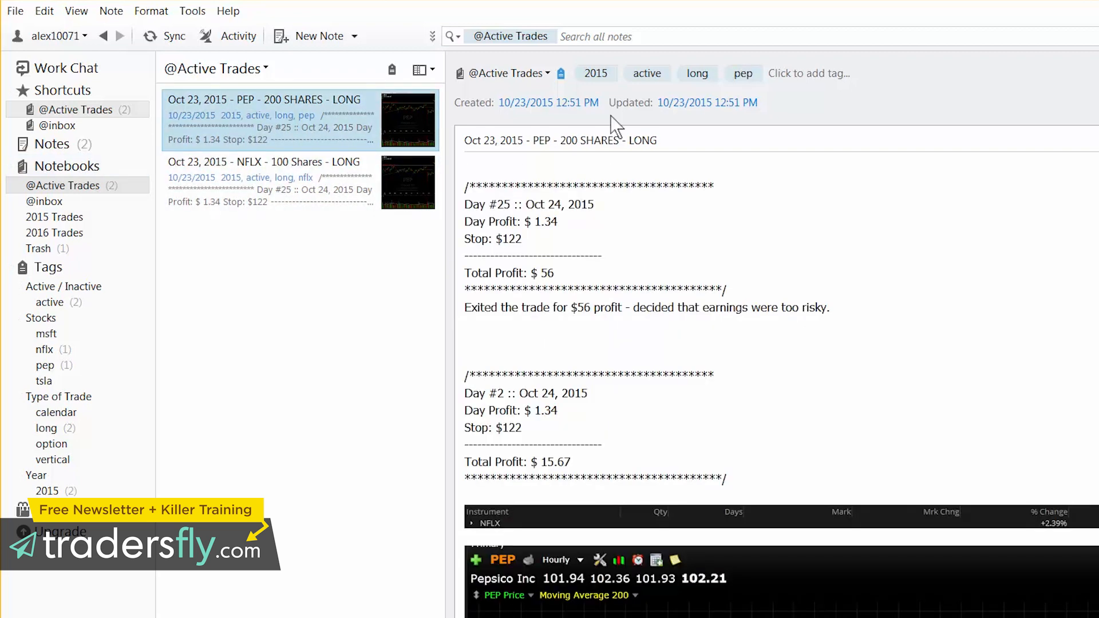
left_click(796, 78)
type("success")
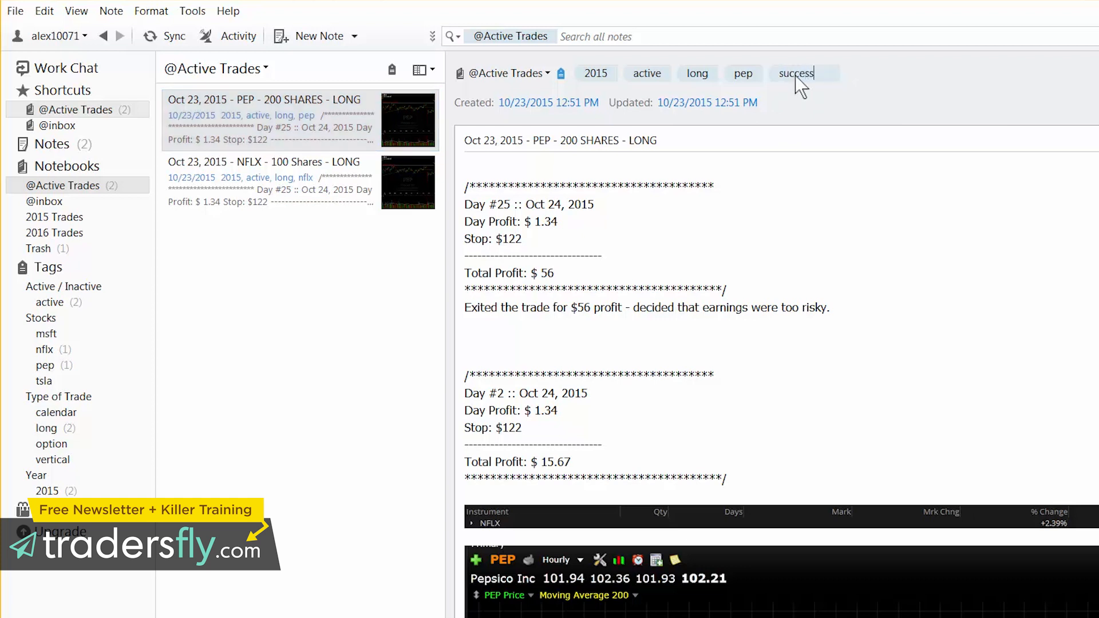
key("Return")
Add the tag failed to the NFLX trade note.
left_click(317, 188)
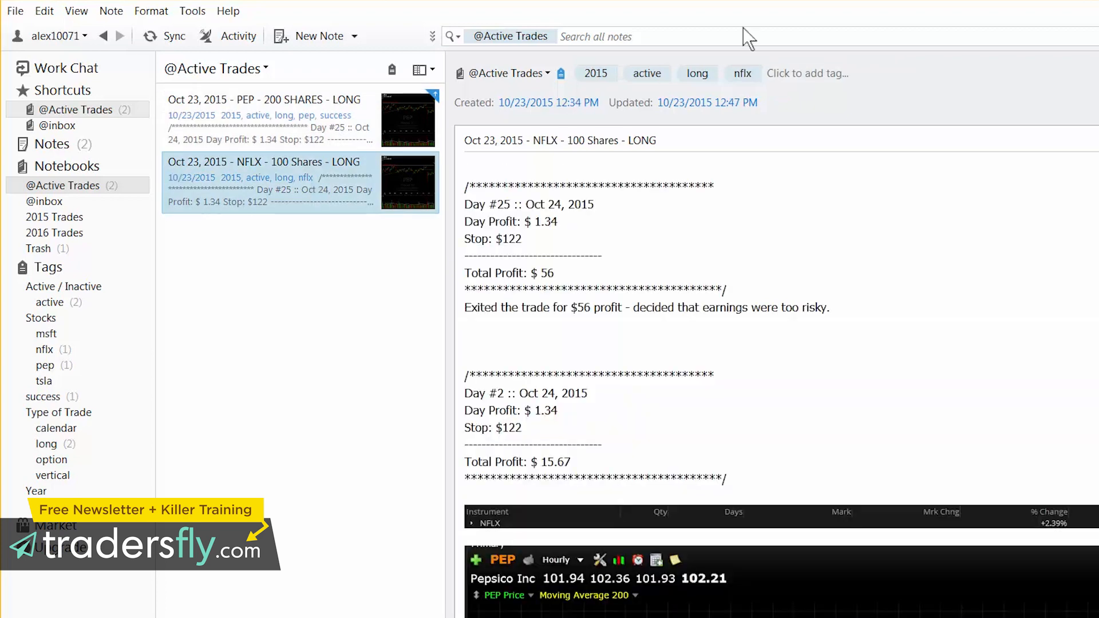
left_click(791, 75)
type("failed")
key("Return")
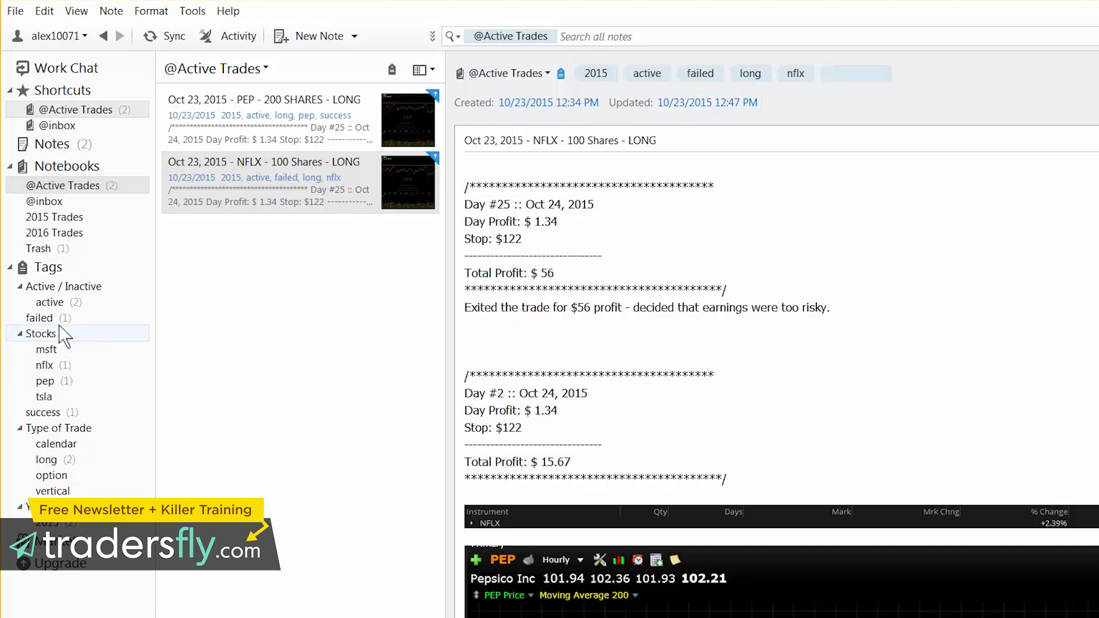
Create a parent tag named "Success / Fail" and nest the failed and success tags under it.
left_click_drag(50, 321, 63, 273)
right_click(63, 274)
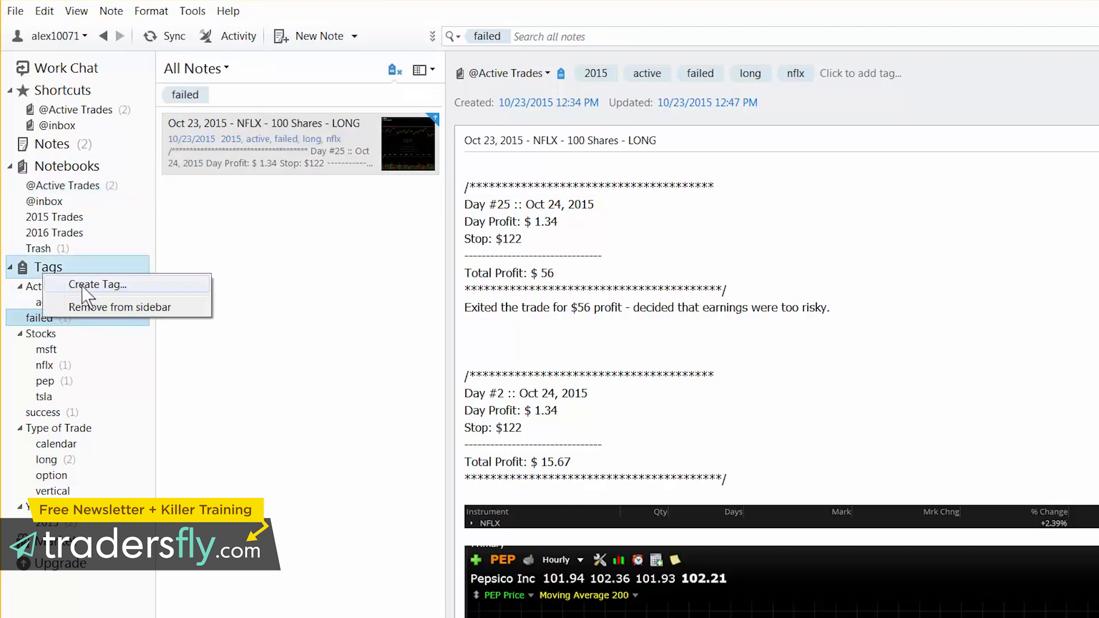
left_click(83, 293)
type("S")
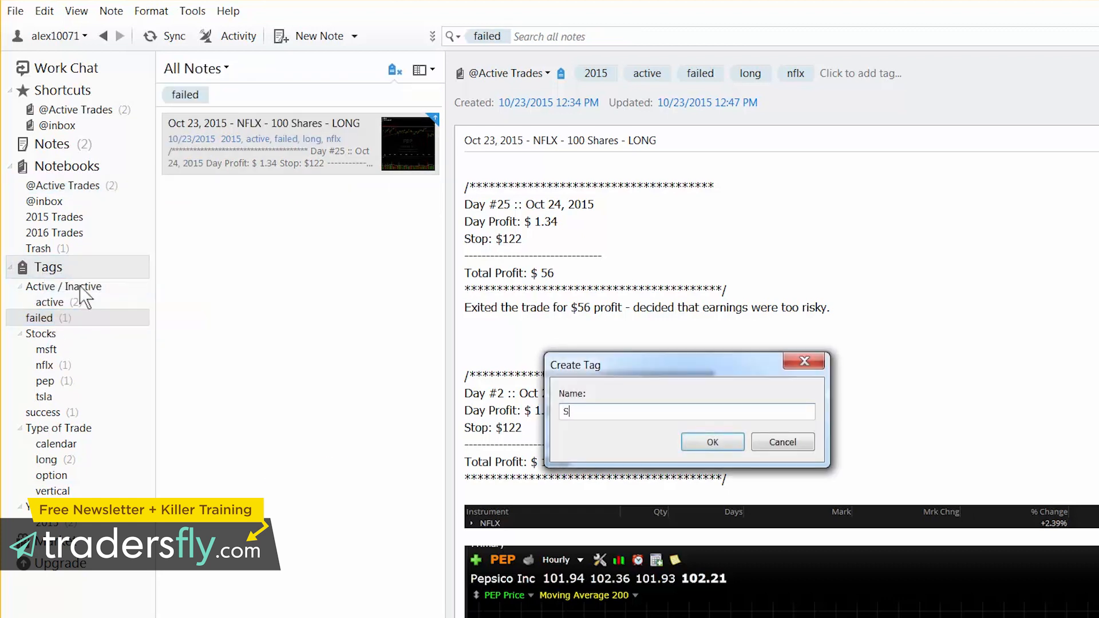
type("uccess / Fai")
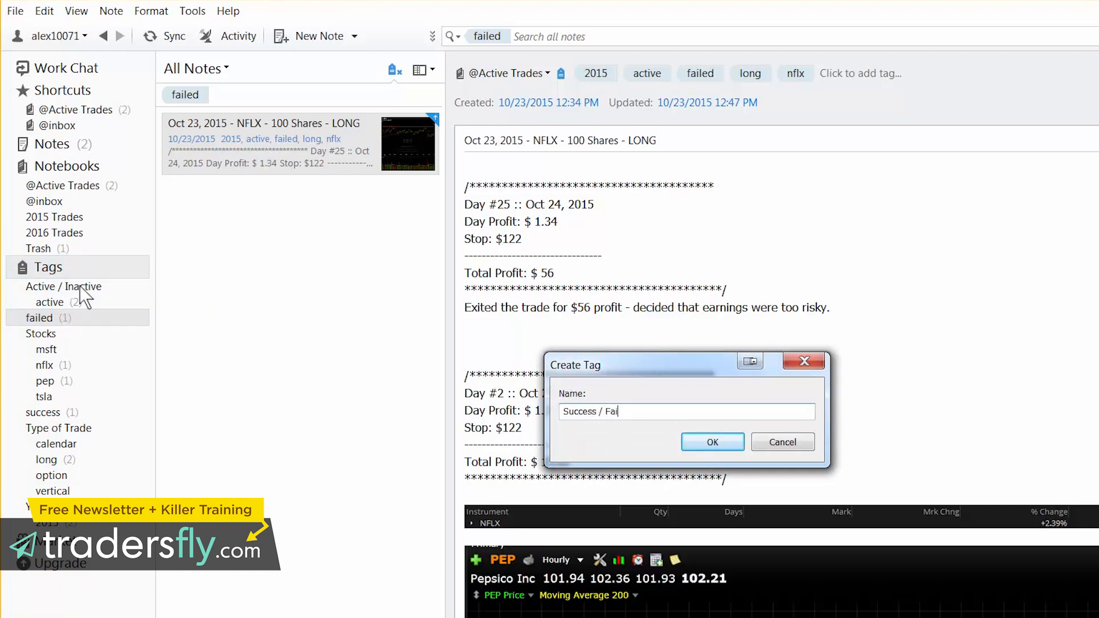
type("l")
key("Return")
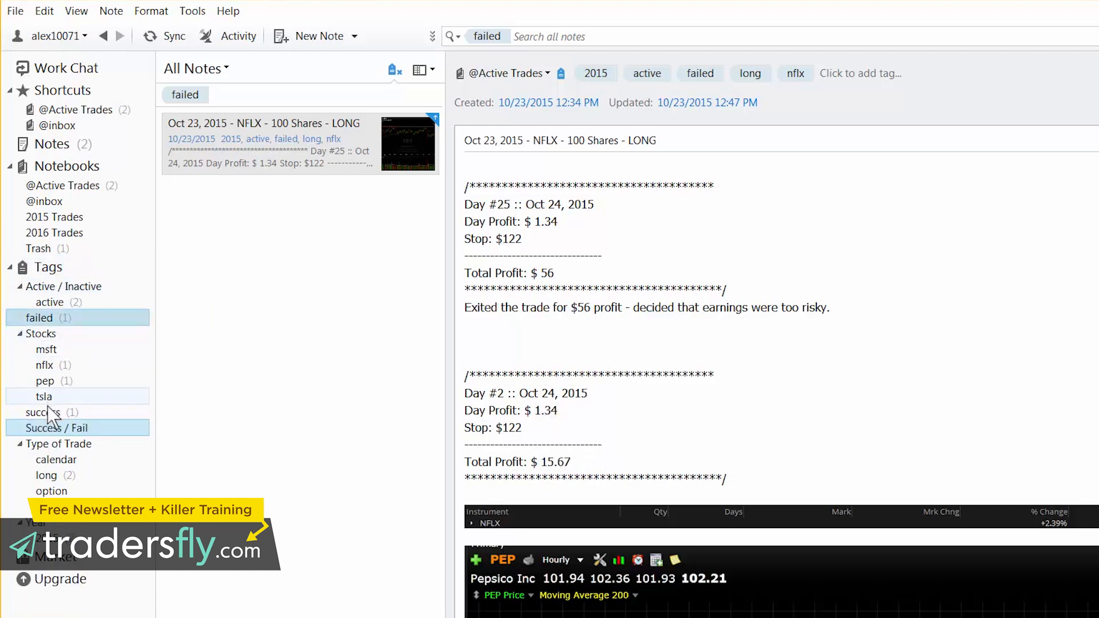
mouse_move(60, 430)
left_mouse_down()
mouse_move(78, 351)
mouse_move(53, 326)
mouse_move(47, 444)
mouse_move(44, 421)
mouse_move(58, 421)
left_mouse_up()
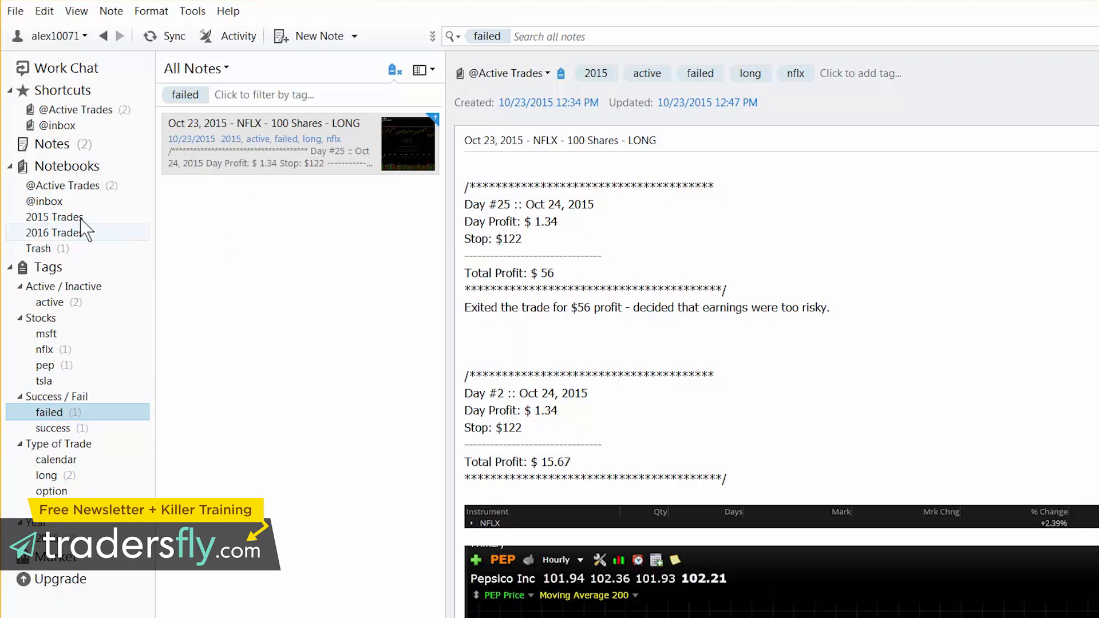
left_click(64, 186)
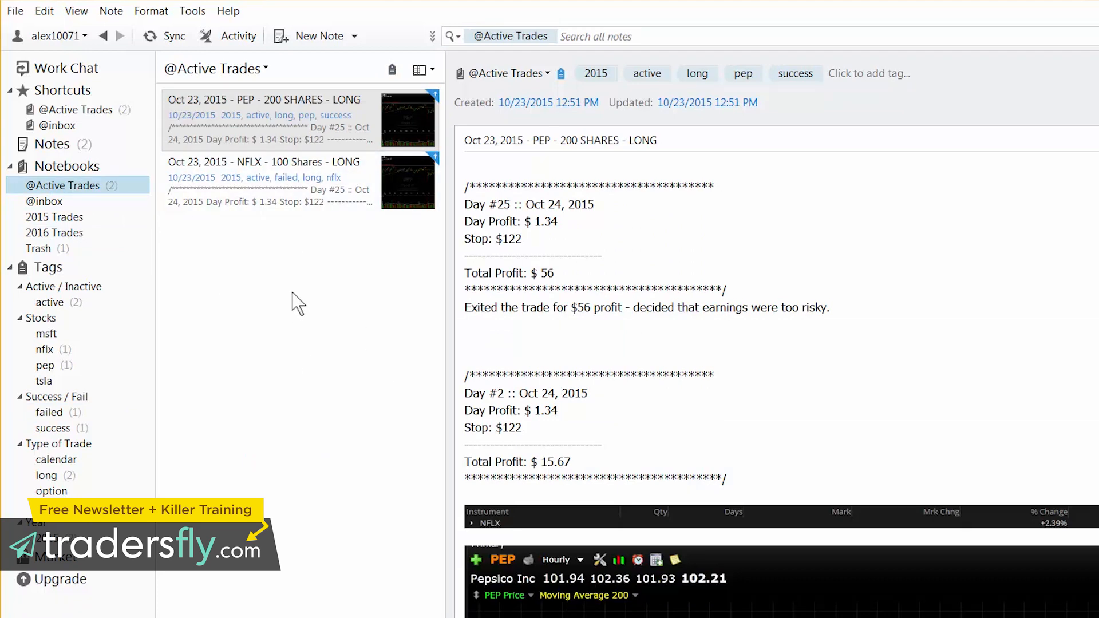
left_click(262, 170)
left_click(256, 118, "shift")
left_click_drag(256, 118, 66, 220)
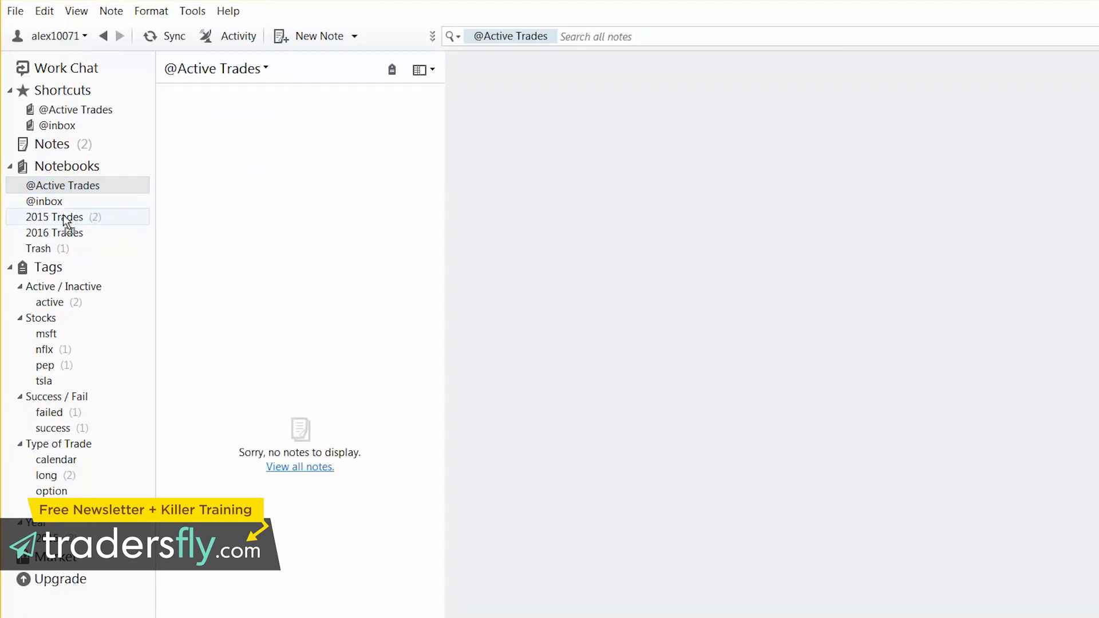
left_click(66, 220)
left_click(75, 110)
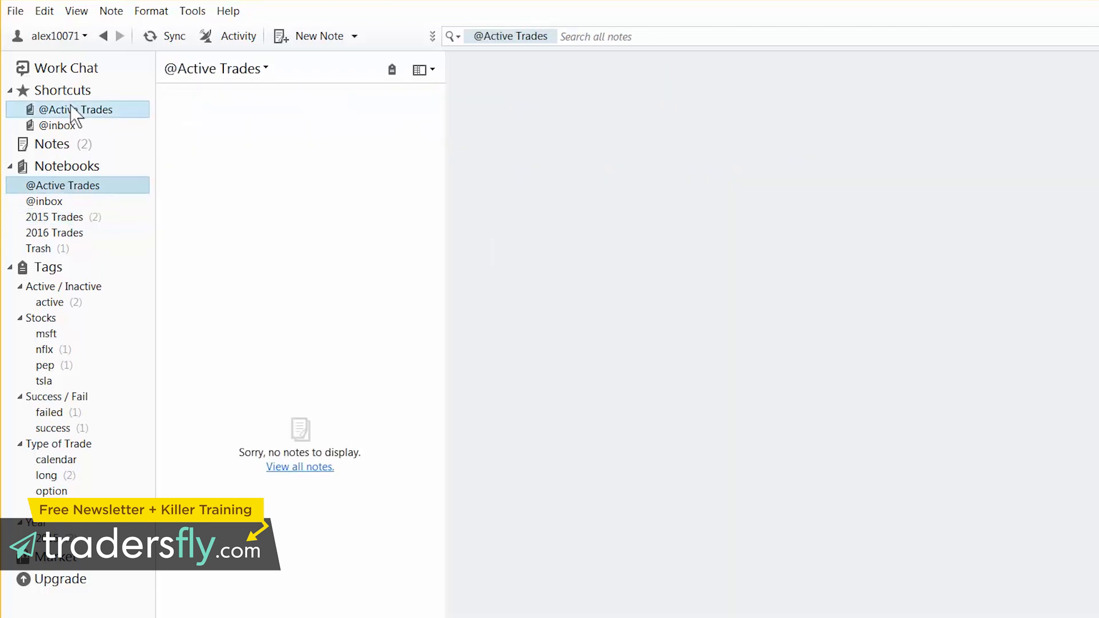
left_click(70, 220)
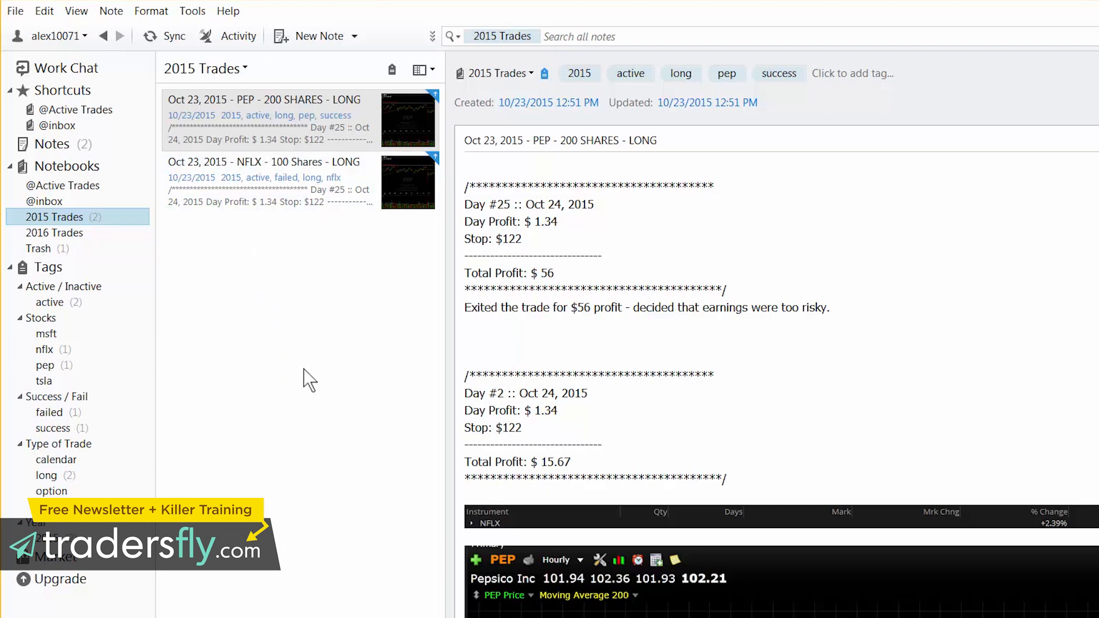
Filter the notes by the failed and success tags in turn, and review the successful PEP trade's entries and charts.
left_click(47, 416)
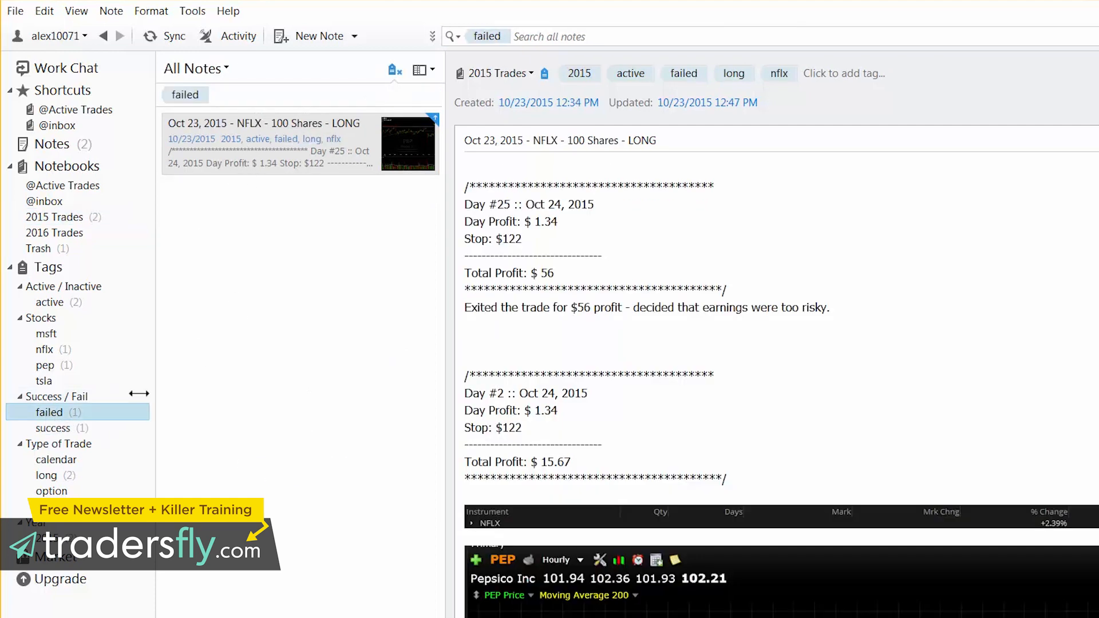
left_click(48, 432)
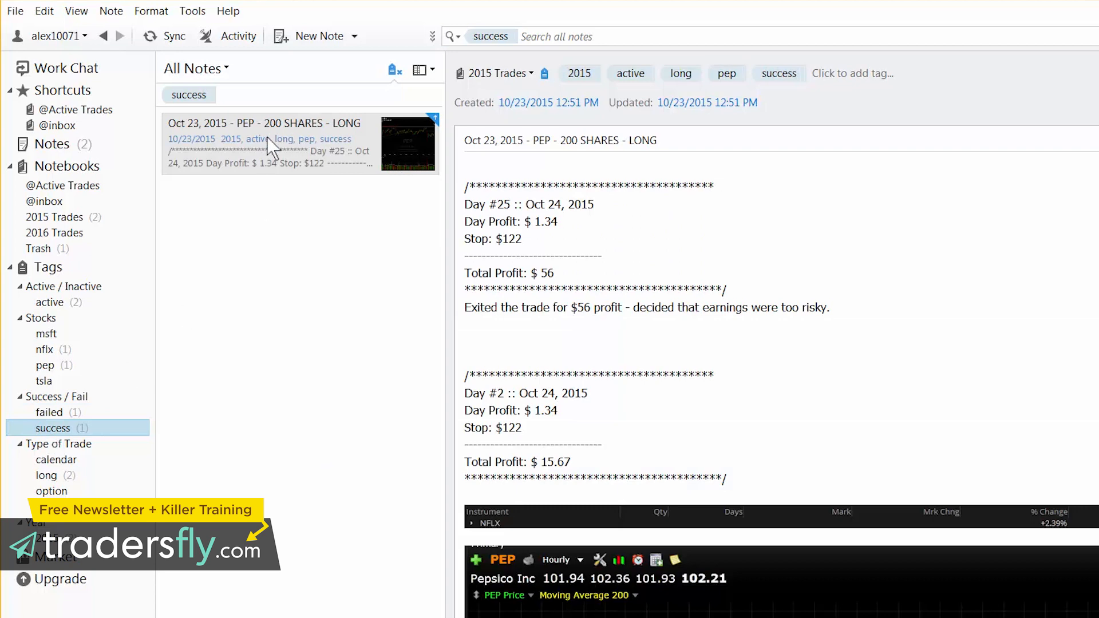
left_click(38, 408)
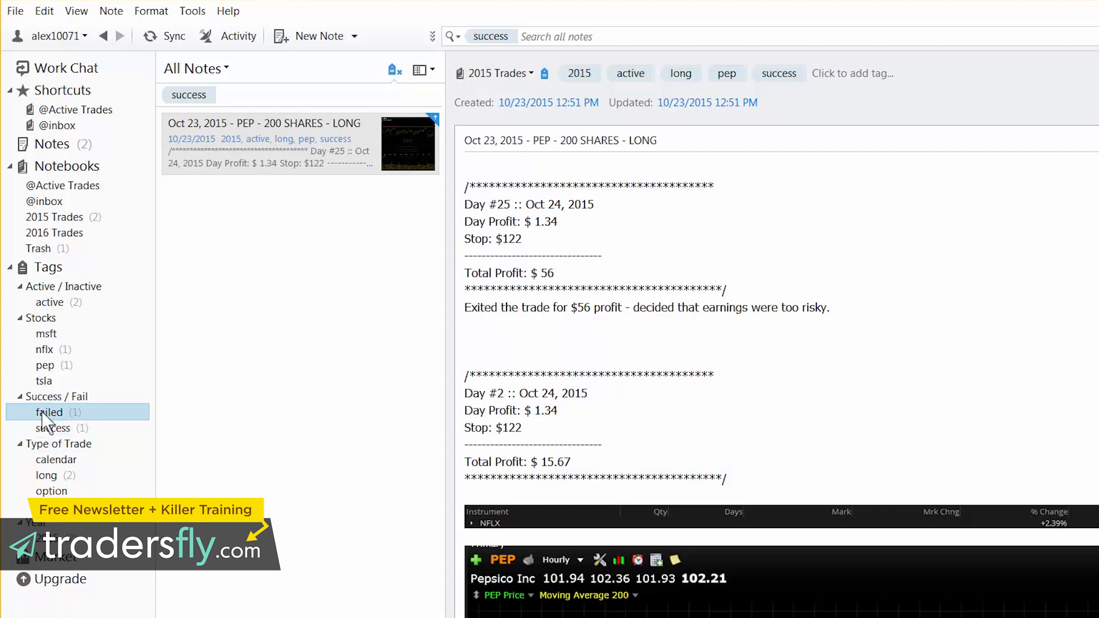
left_click(59, 428)
left_click(711, 361)
scroll(711, 360, "down", 5)
scroll(724, 372, "up", 10)
scroll(724, 373, "down", 10)
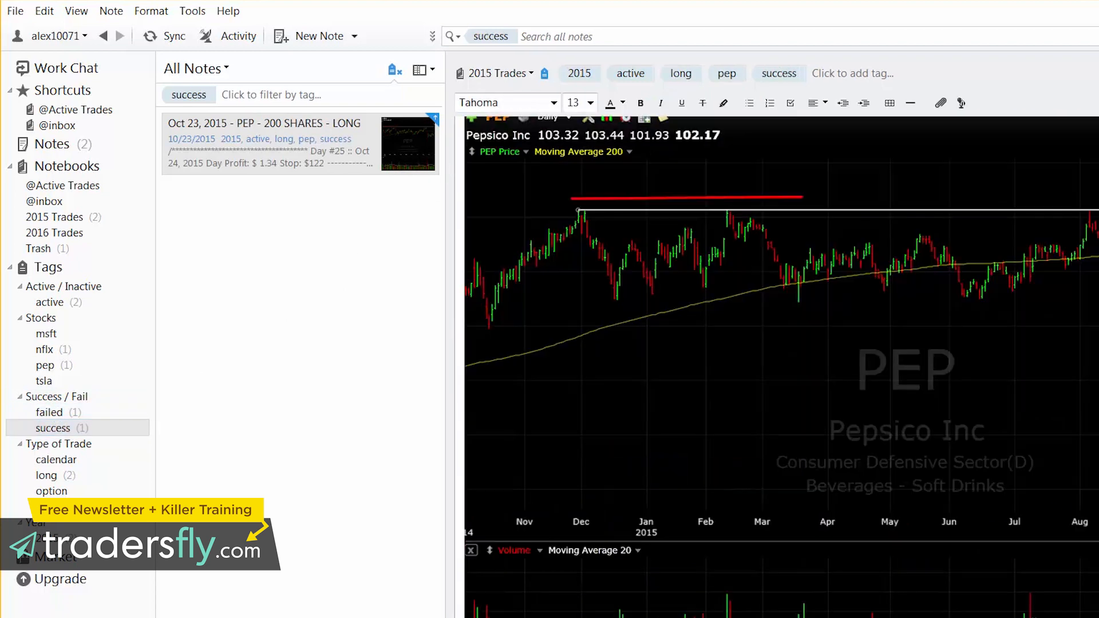
scroll(723, 386, "up", 2)
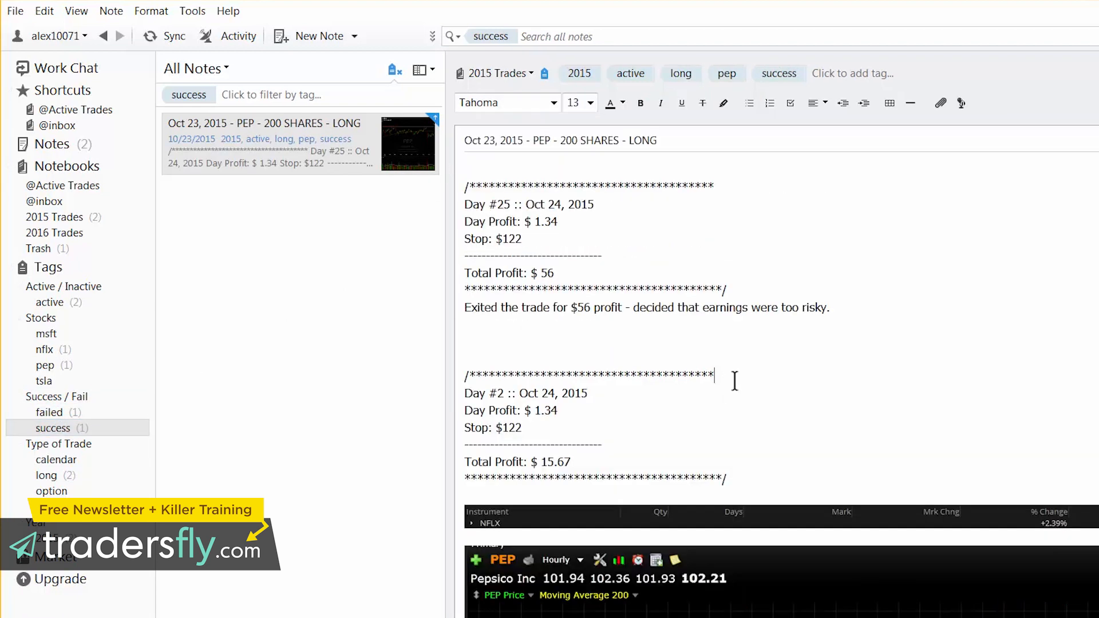
scroll(860, 417, "down", 20)
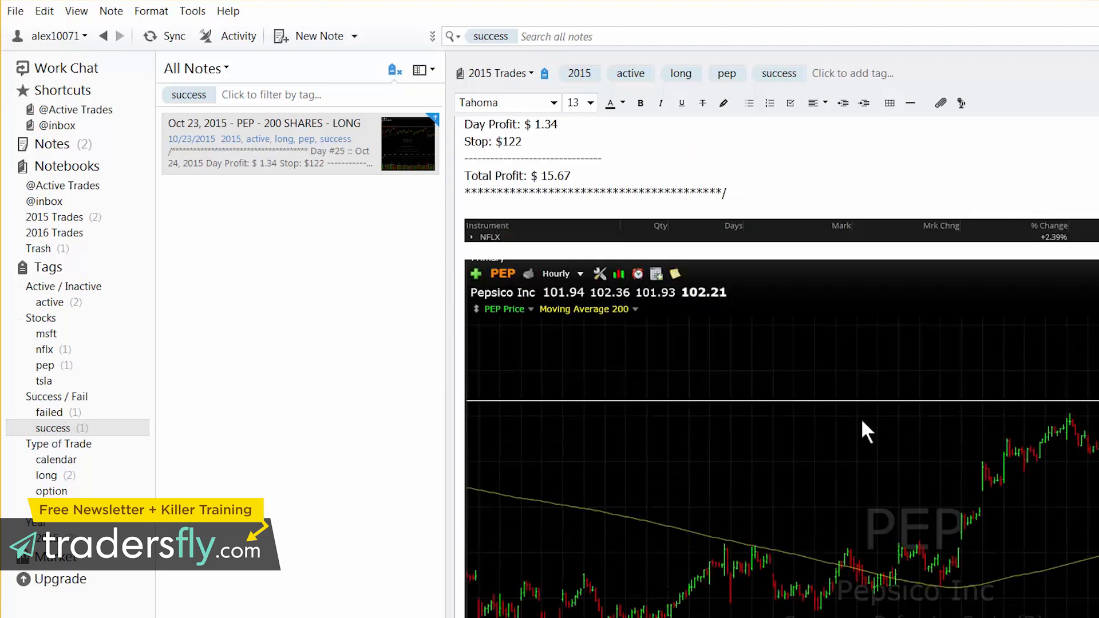
scroll(809, 438, "up", 20)
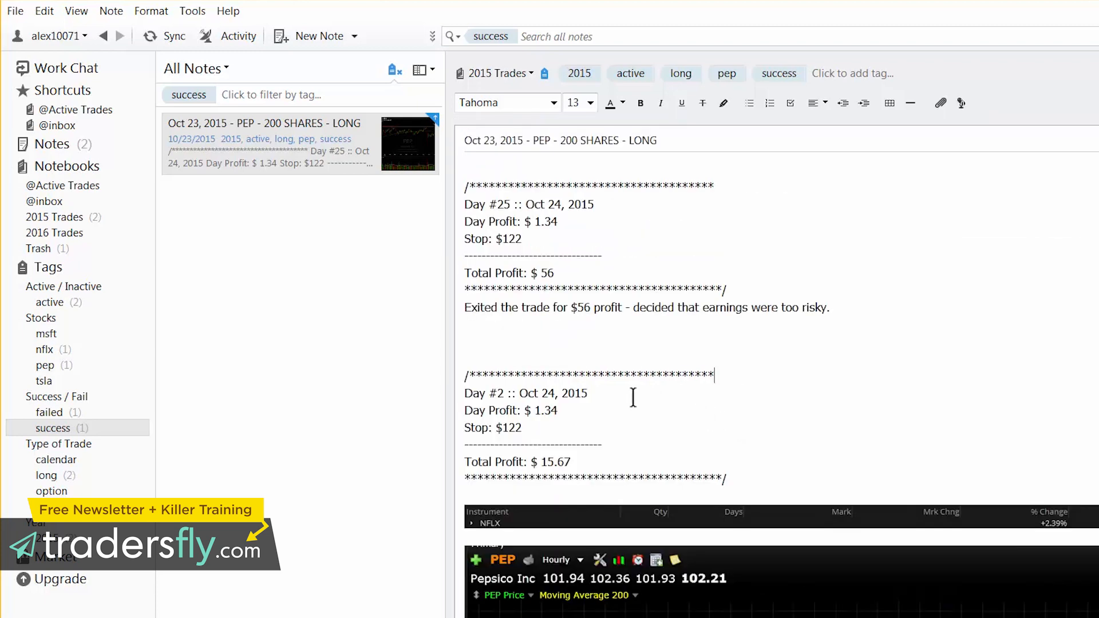
Filter the notes by the nflx and pep stock tags and examine the PEP note's dated entries and chart screenshots.
left_click(44, 351)
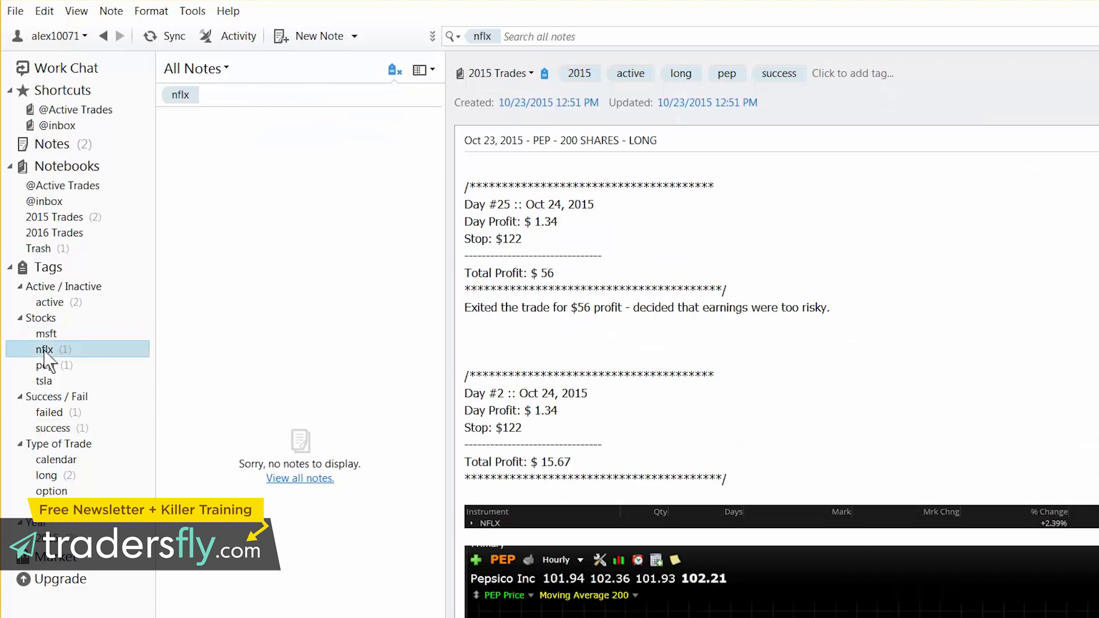
left_click(48, 363)
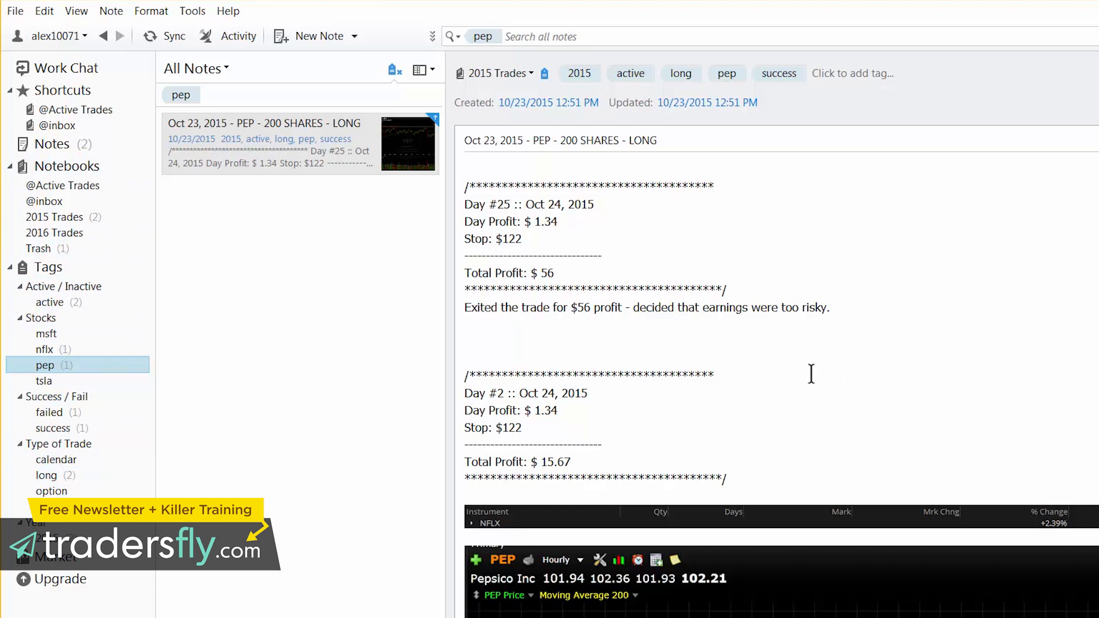
left_click(671, 335)
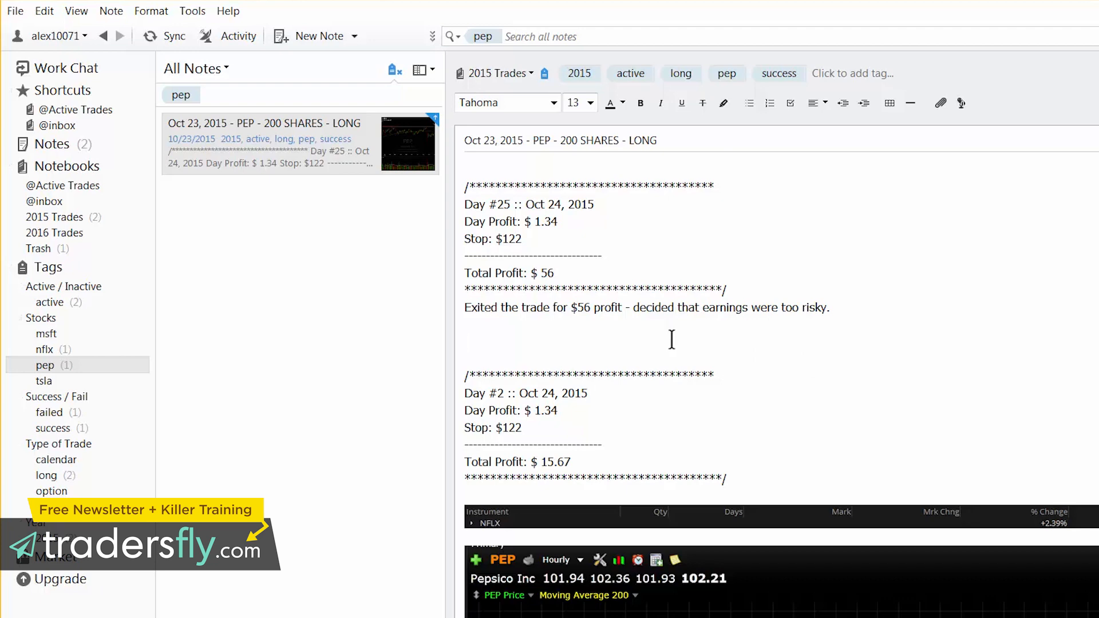
scroll(673, 343, "down", 8)
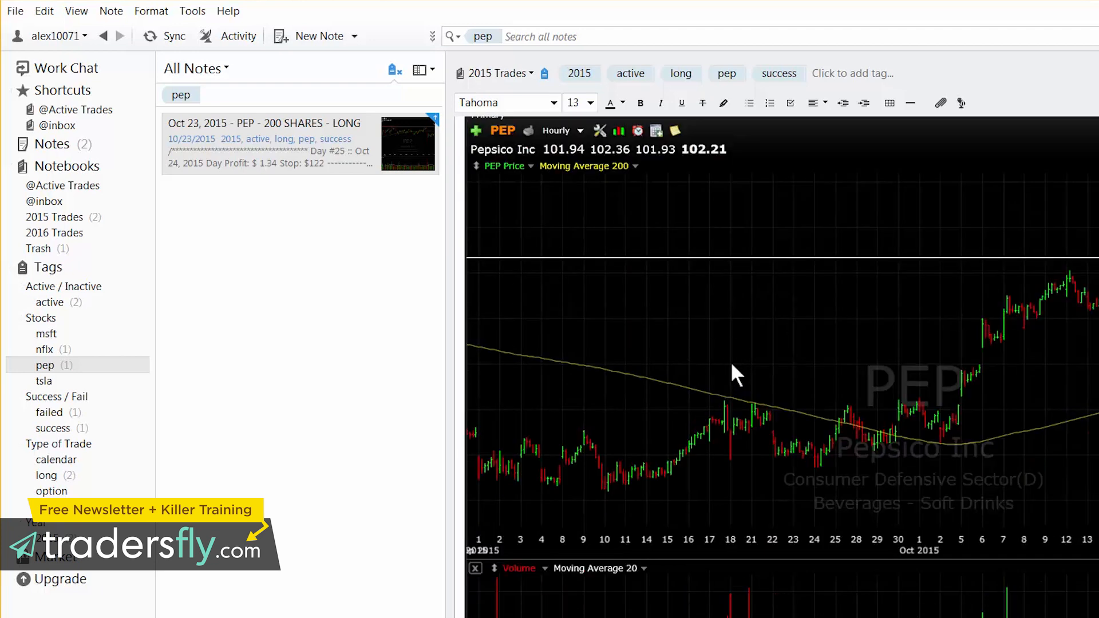
scroll(726, 380, "up", 8)
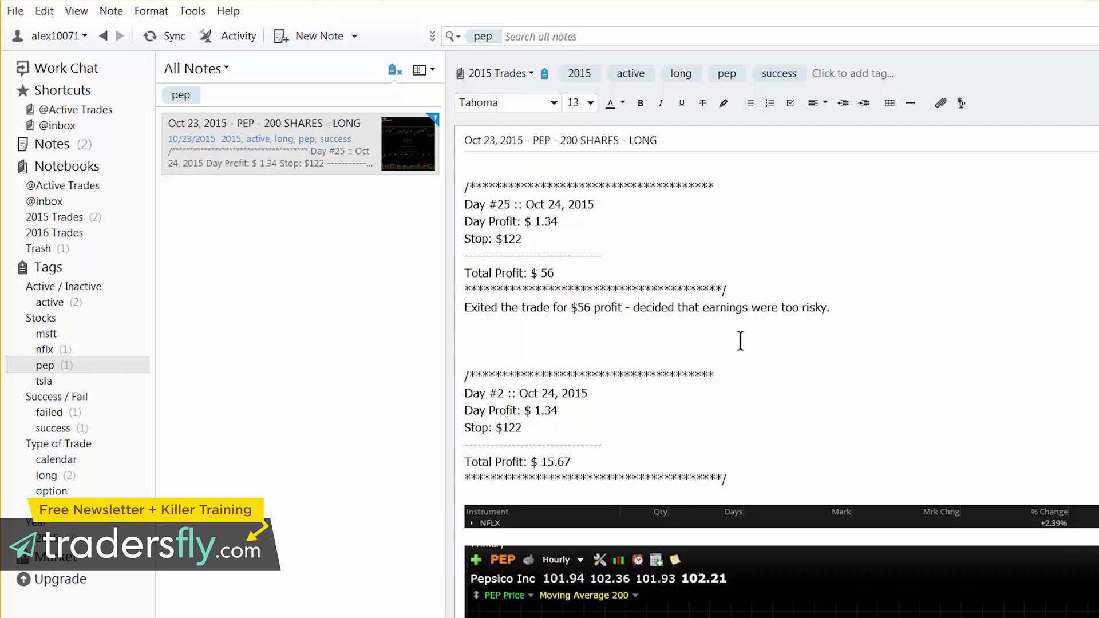
left_click(356, 37)
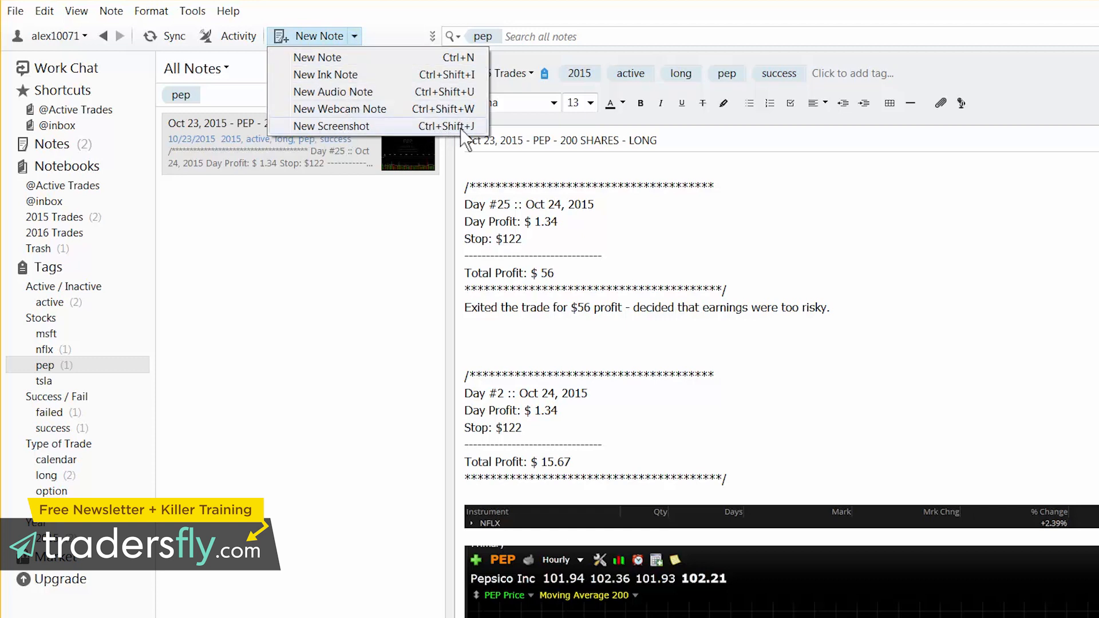
left_click(742, 323)
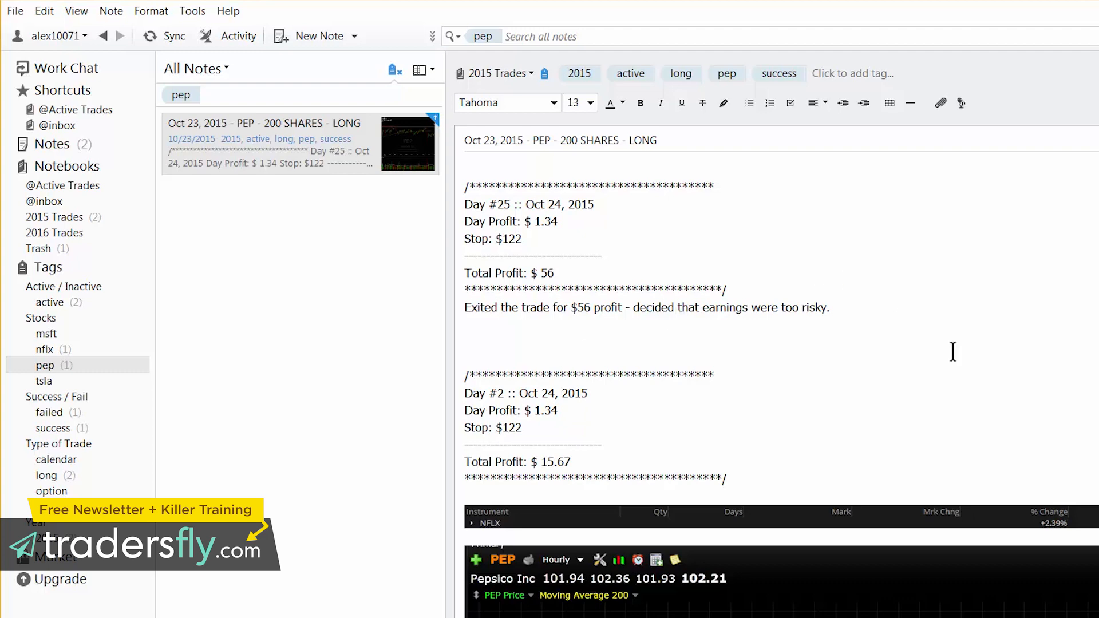
scroll(792, 430, "down", 5)
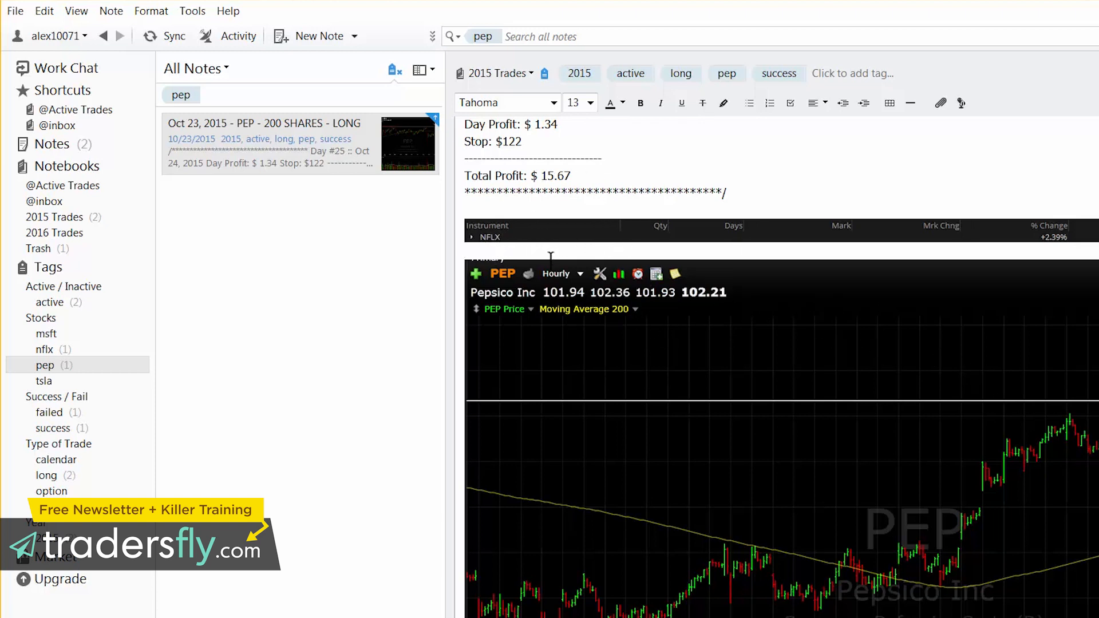
scroll(595, 331, "down", 10)
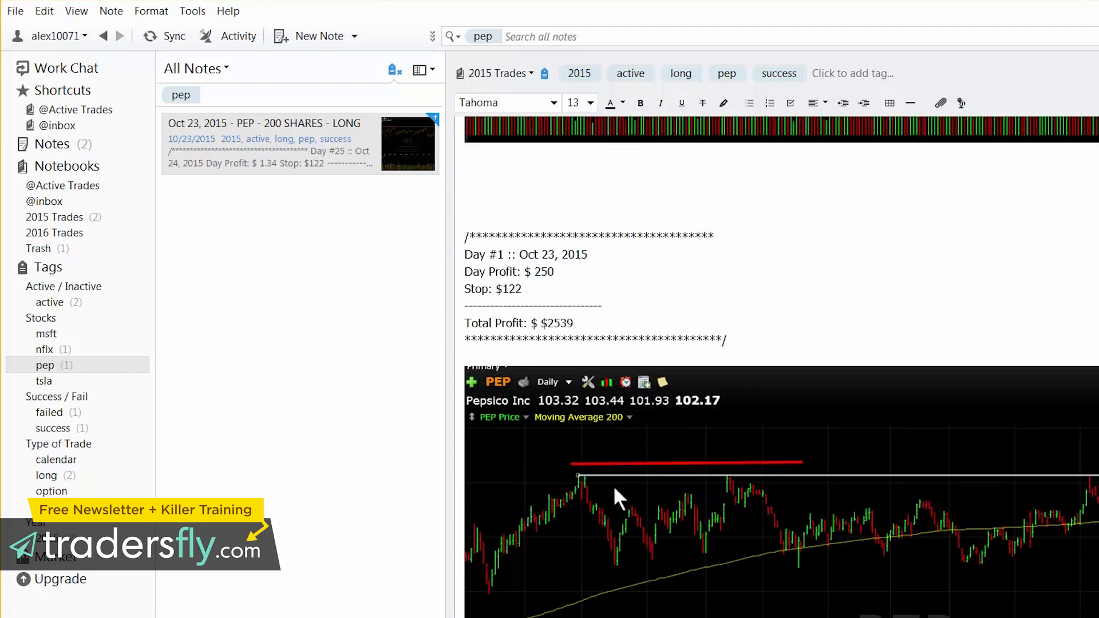
scroll(610, 485, "up", 10)
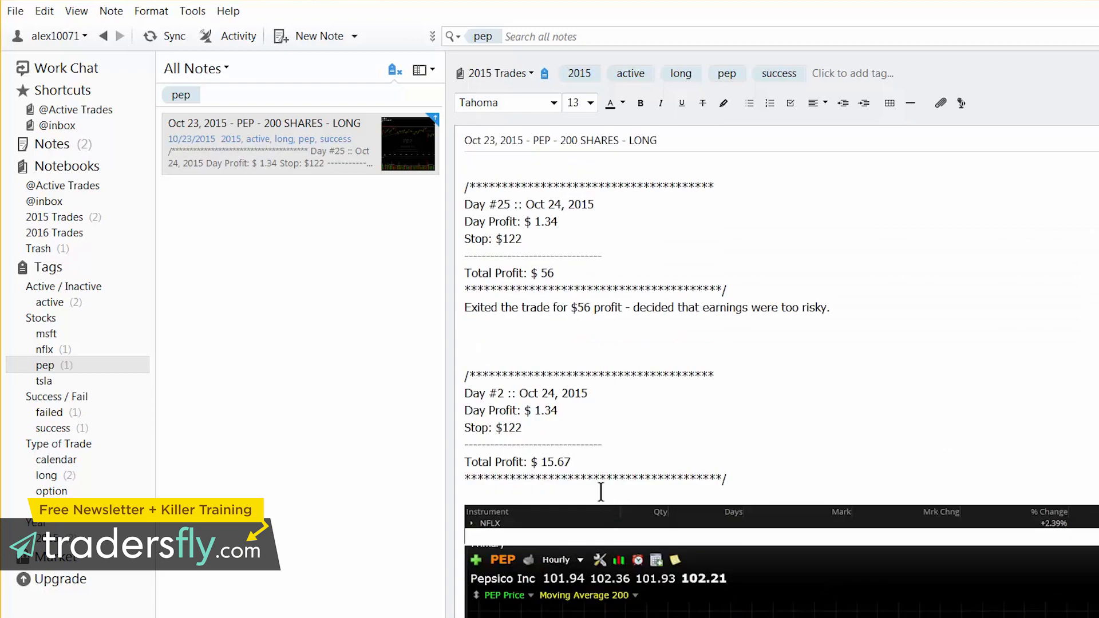